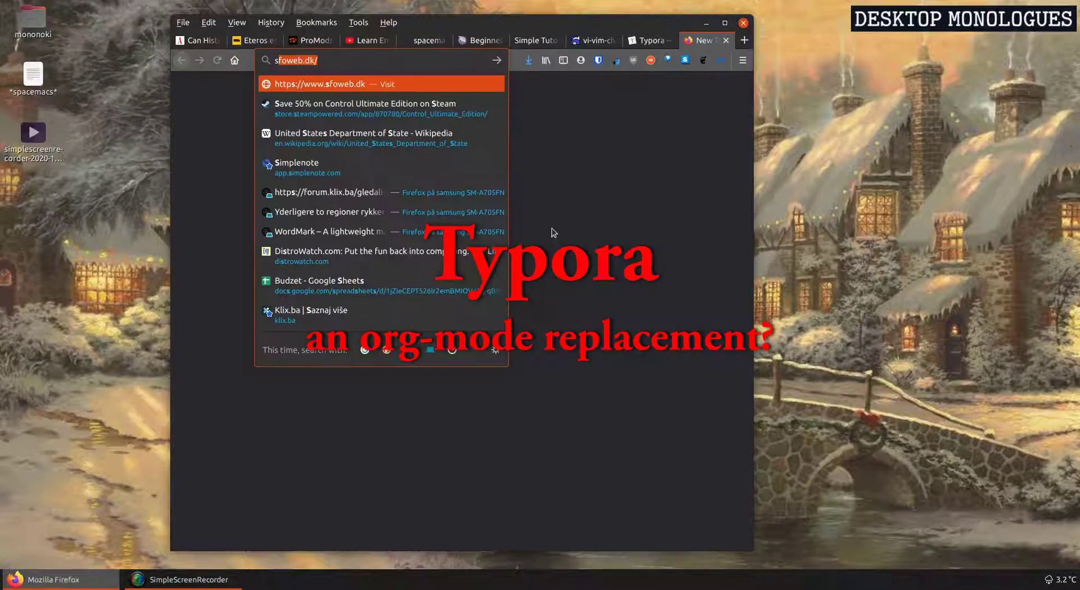
- Search the web for spacemacs and open the Quick start page on spacemacs.org from the results
text(spacemacs)
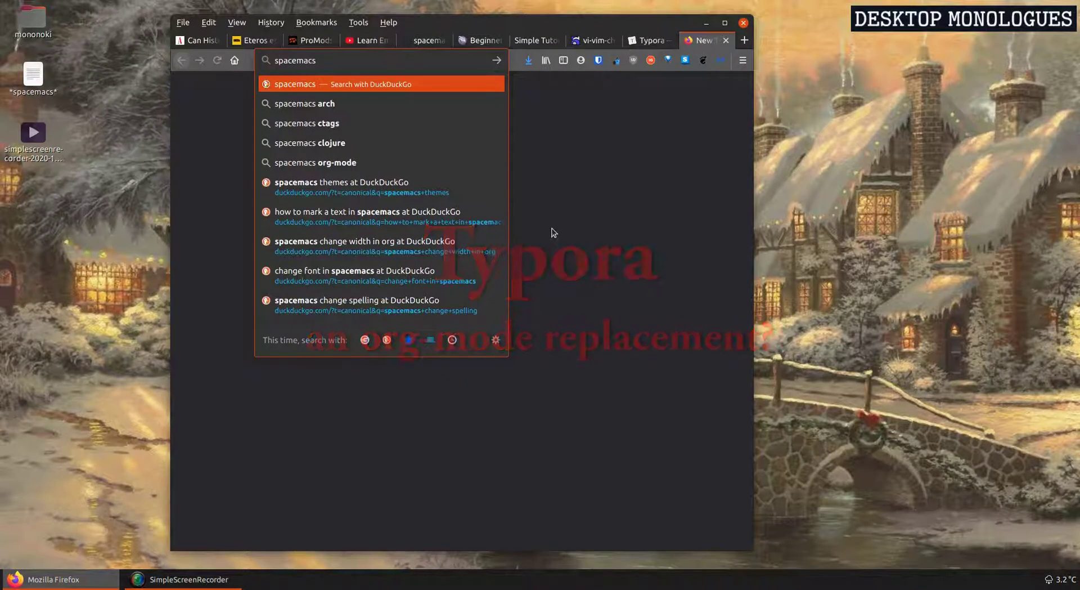
key(Return)
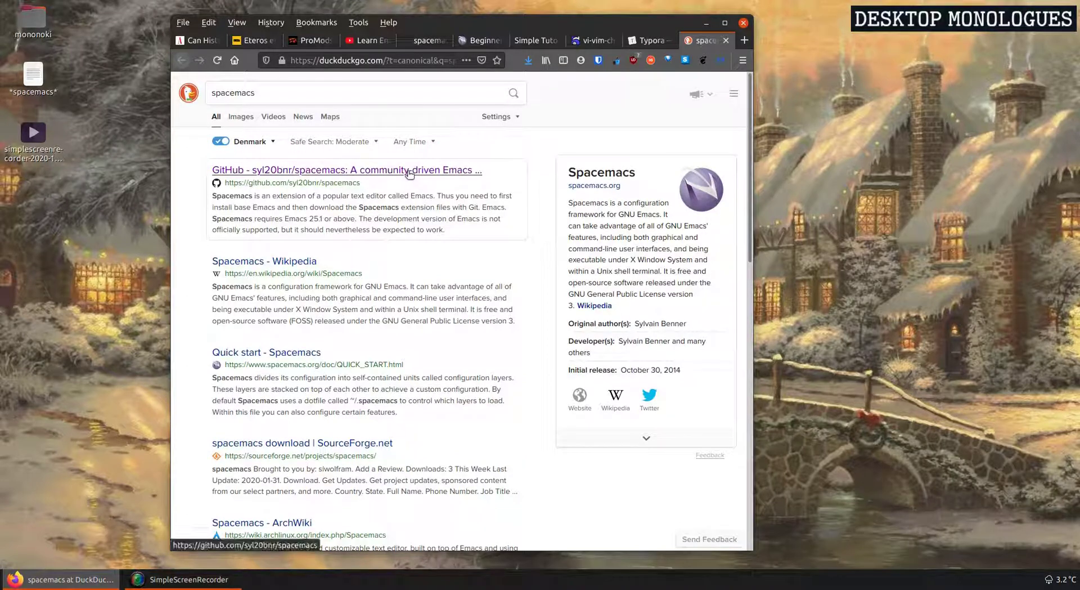
click(263, 353)
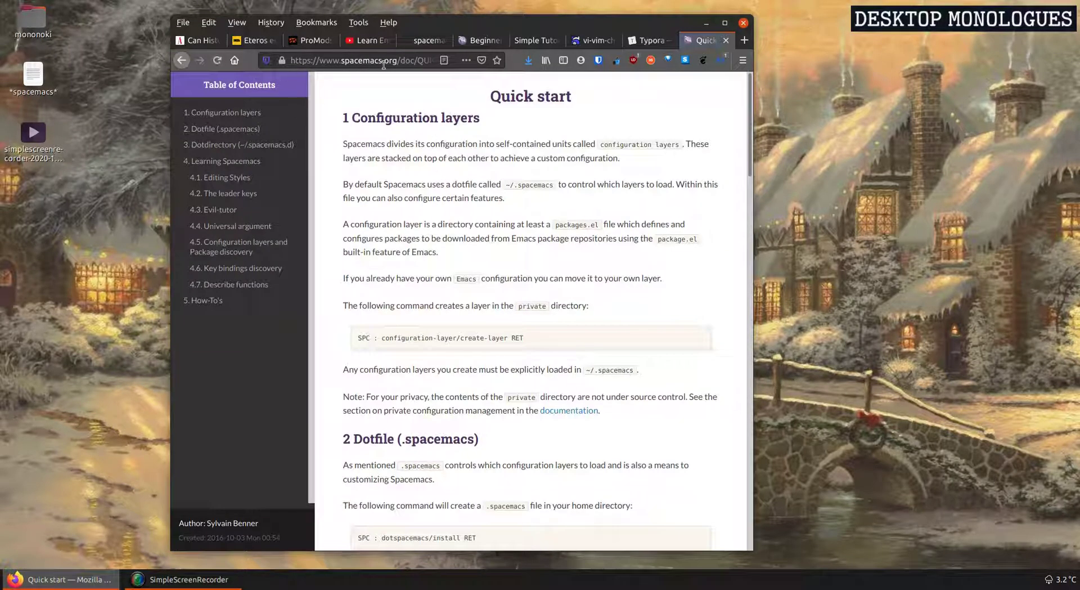
click(399, 60)
key(shift+End)
key(Delete)
key(Return)
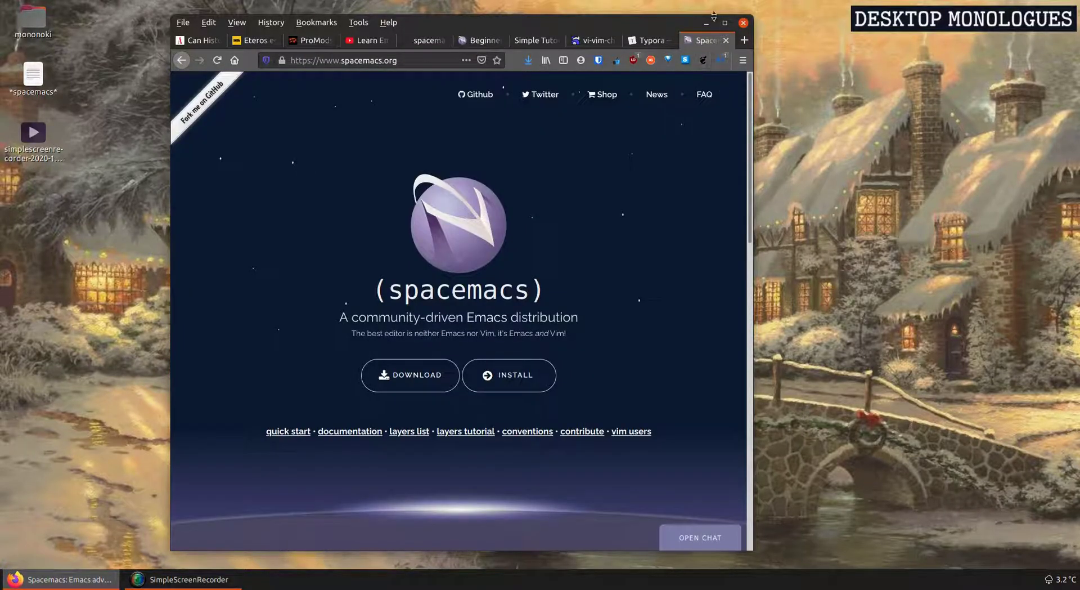
drag(713, 17, 713, 4)
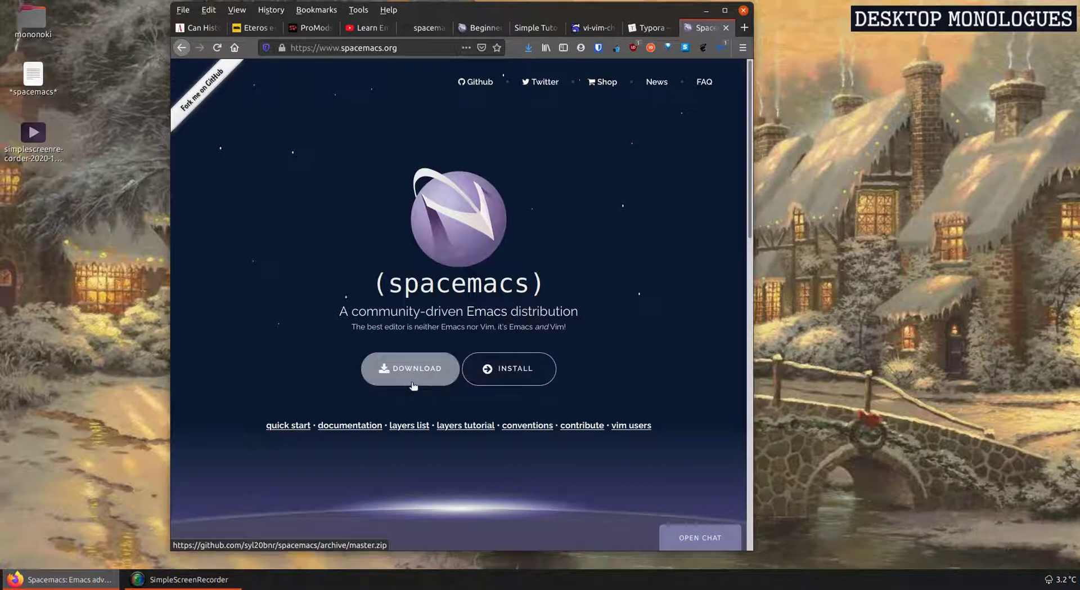
- Look through the Spacemacs home page down to its footer and reveal the git clone install command
scroll(594, 386, down, 2)
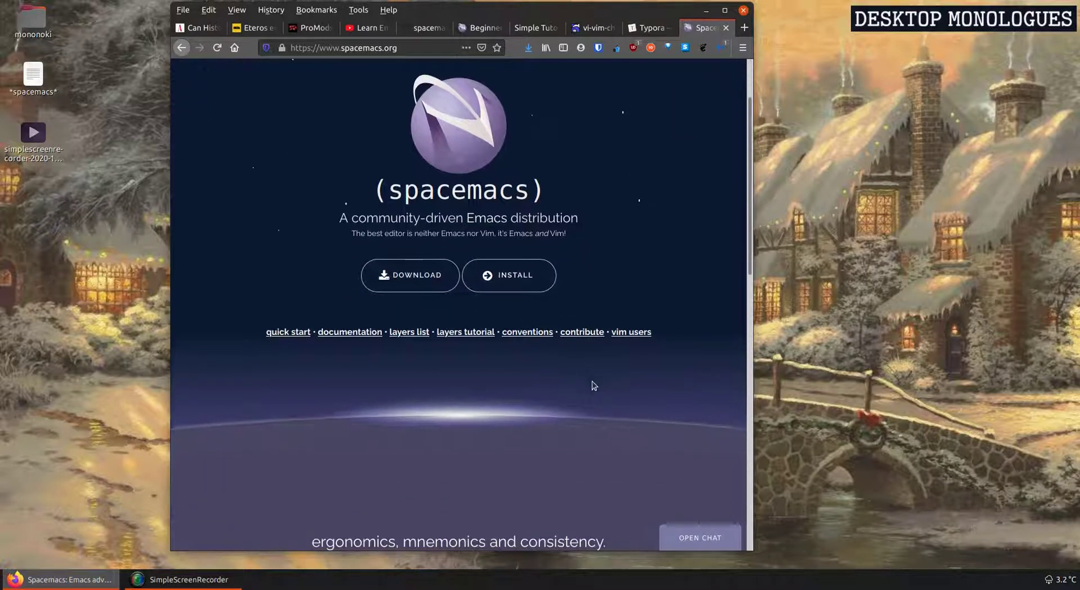
scroll(593, 385, up, 2)
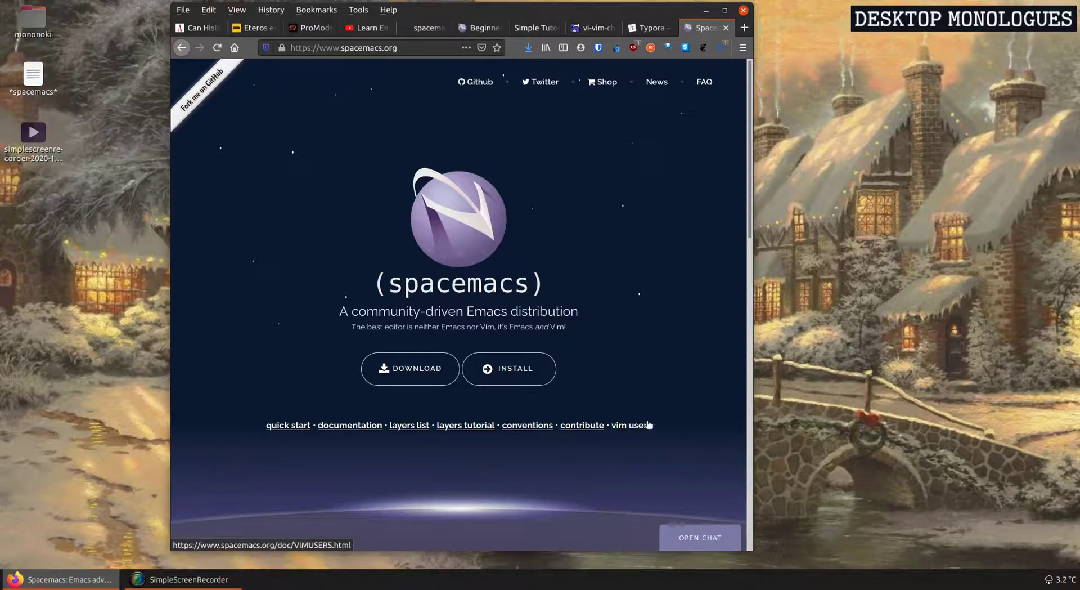
scroll(646, 423, down, 8)
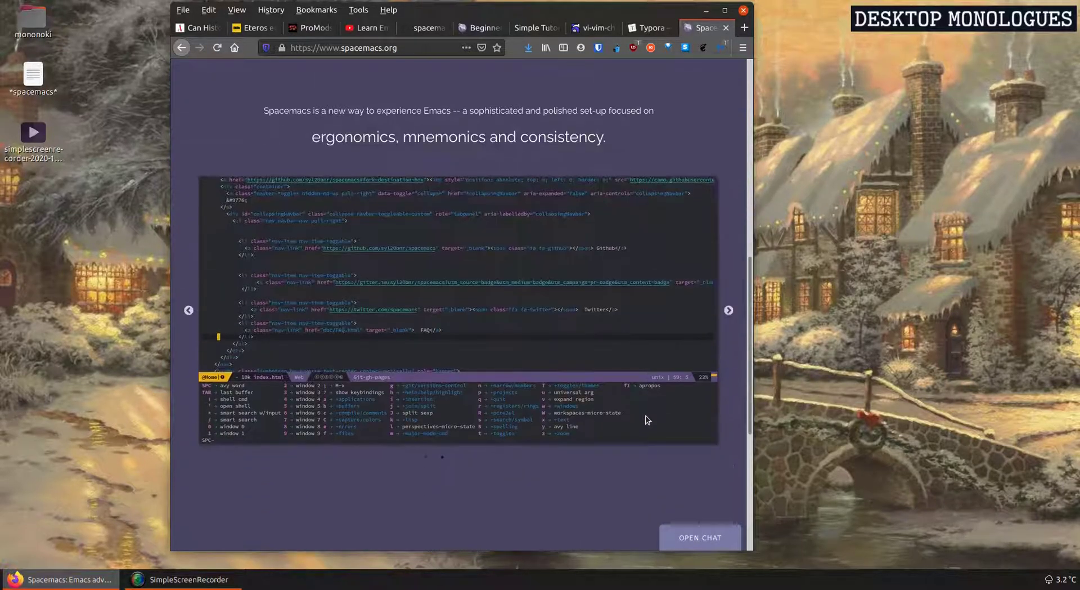
scroll(652, 237, down, 5)
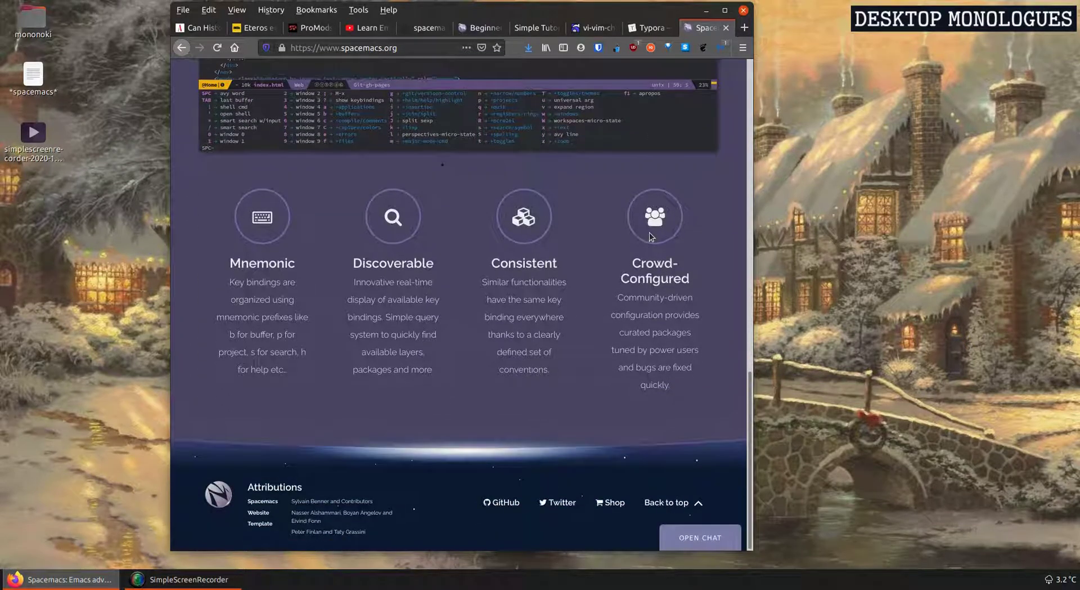
key(Home)
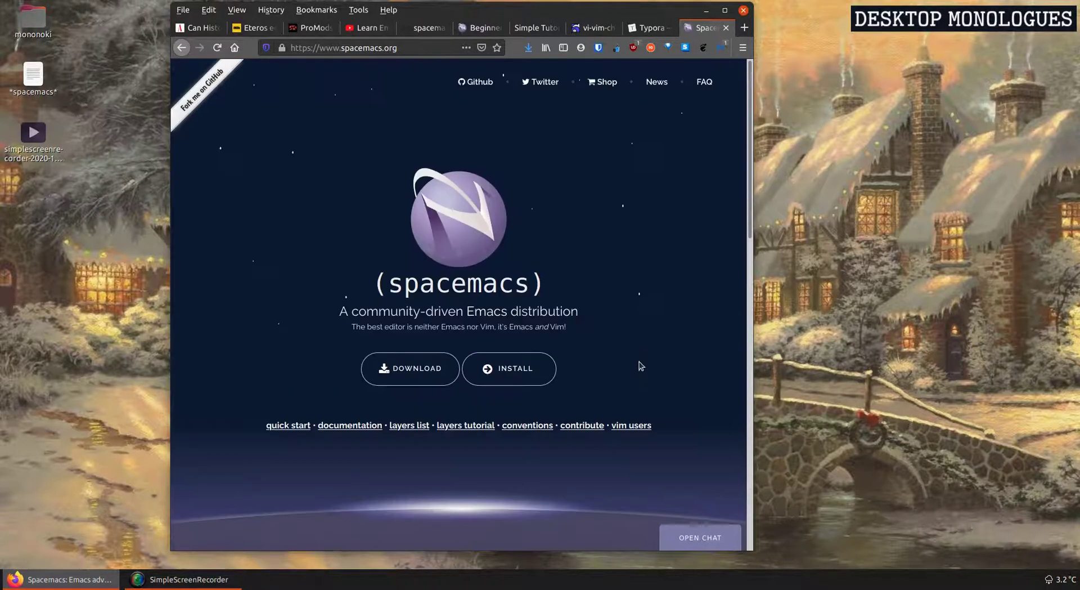
click(506, 370)
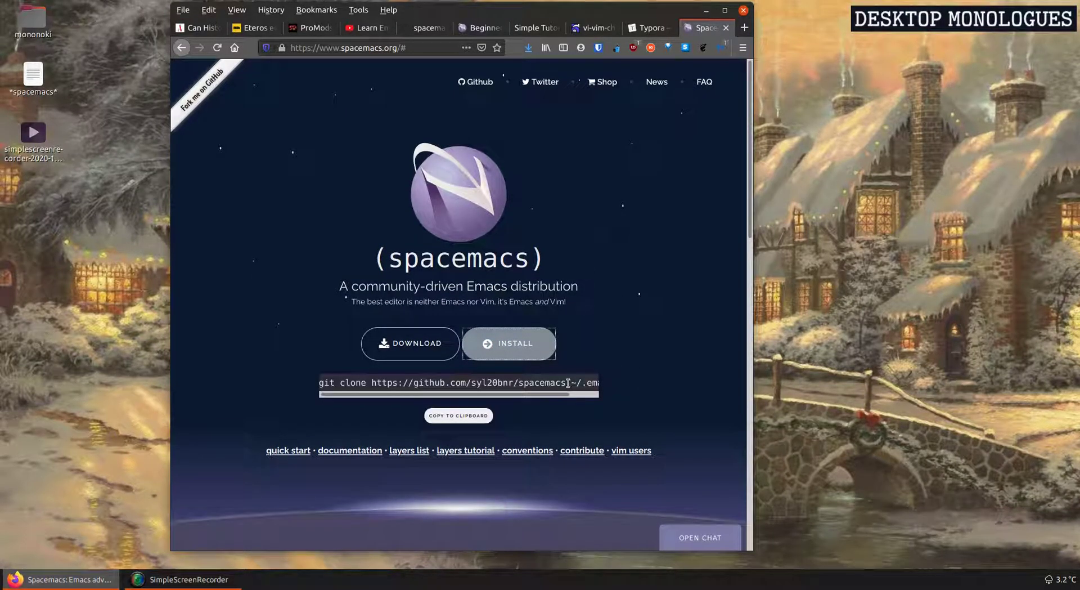
mouse_move(560, 395)
mouse_down()
mouse_move(608, 393)
mouse_move(450, 343)
mouse_up()
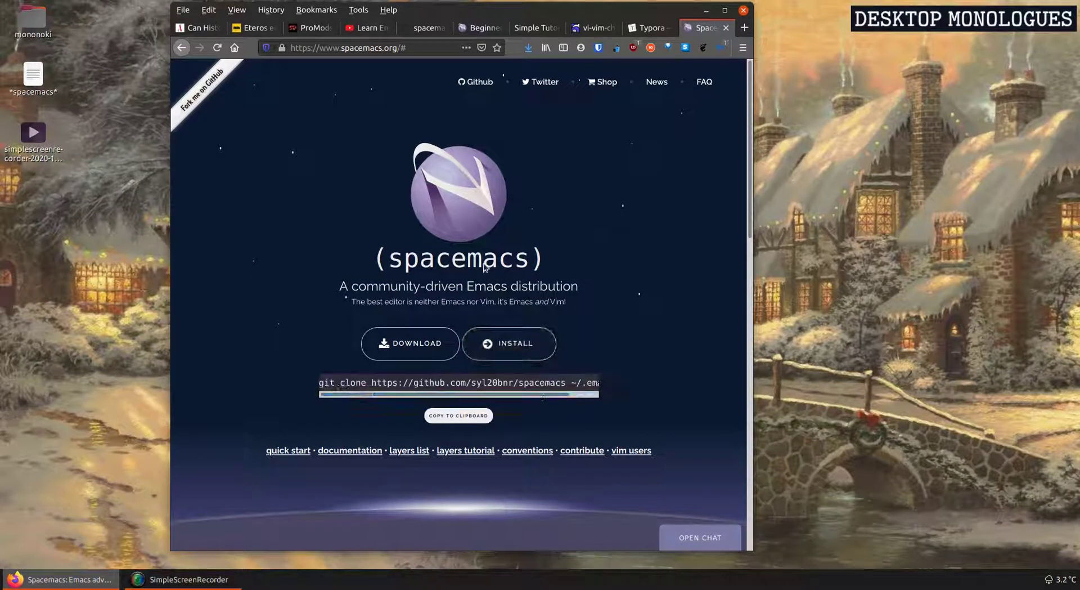
click(651, 29)
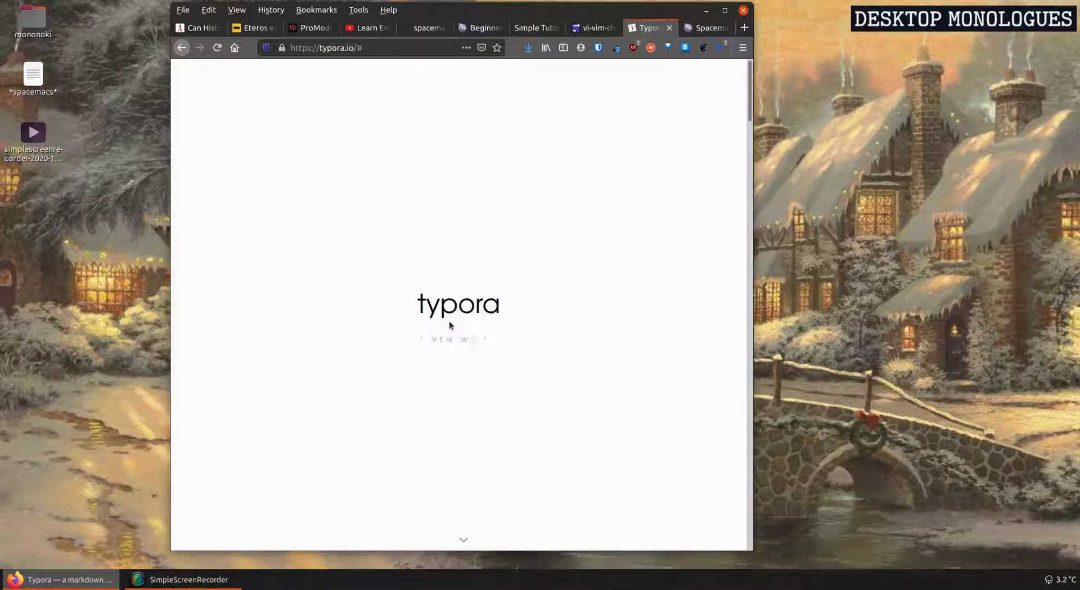
click(377, 45)
key(End)
key(BackSpace)
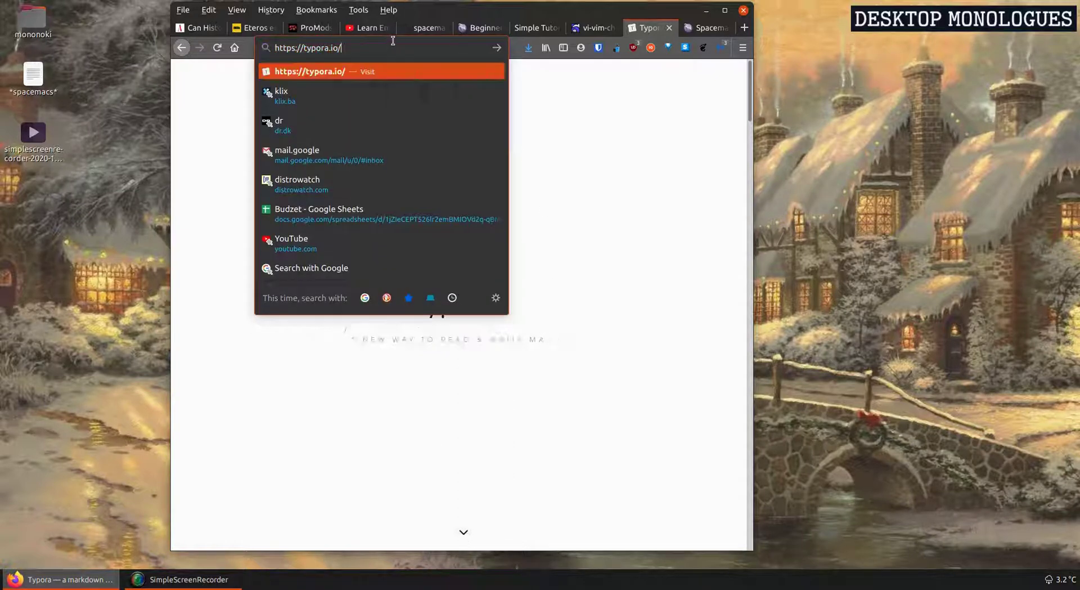
key(Return)
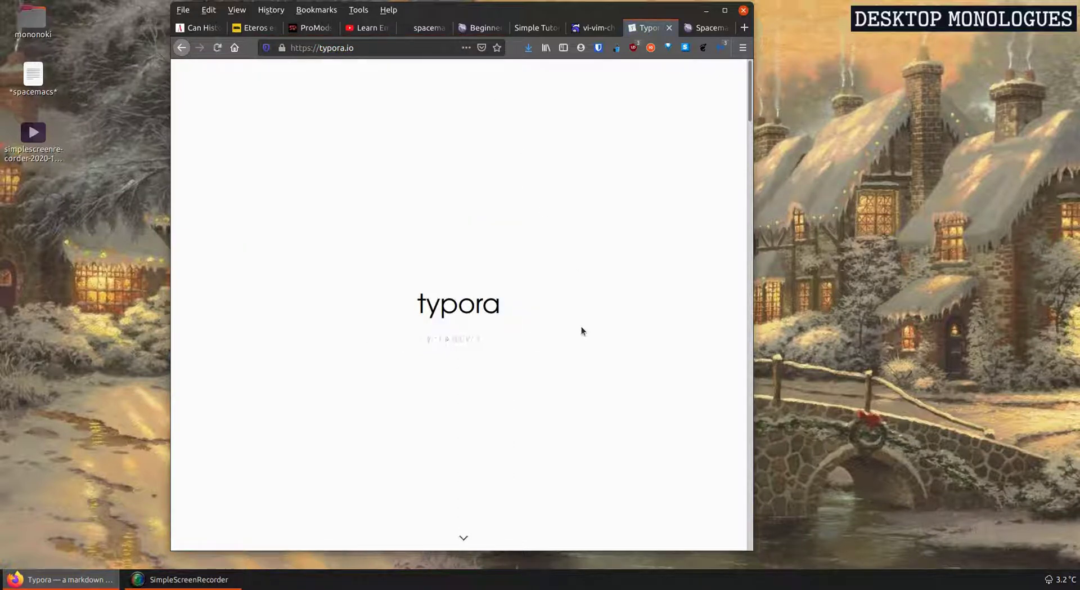
- Look through Typora's features and show the Inline Styles example in the Simple, yet Powerful section
scroll(582, 331, down, 6)
scroll(573, 333, down, 2)
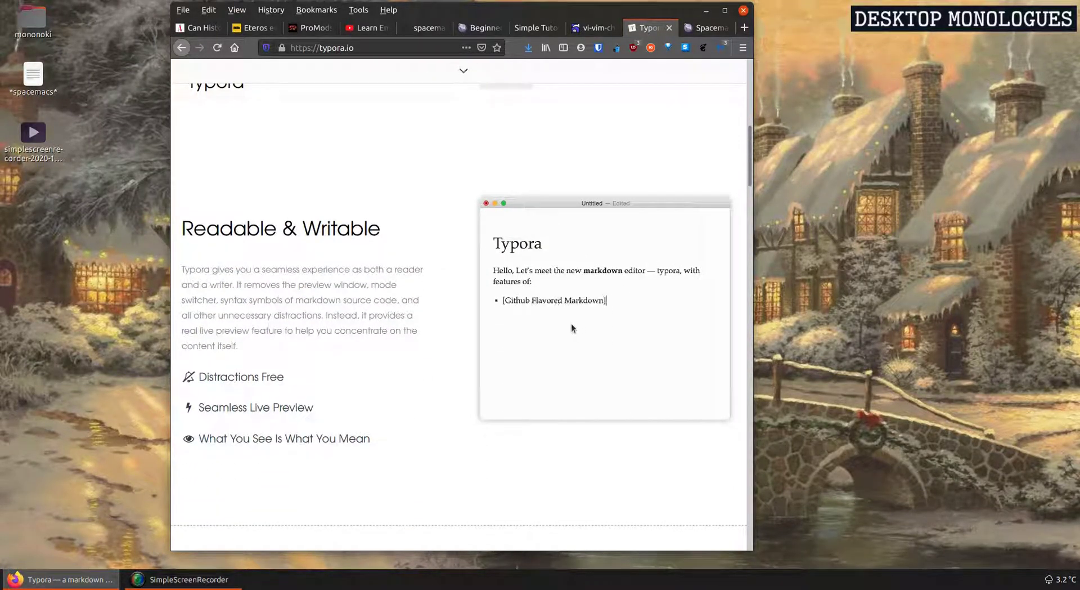
scroll(571, 328, down, 2)
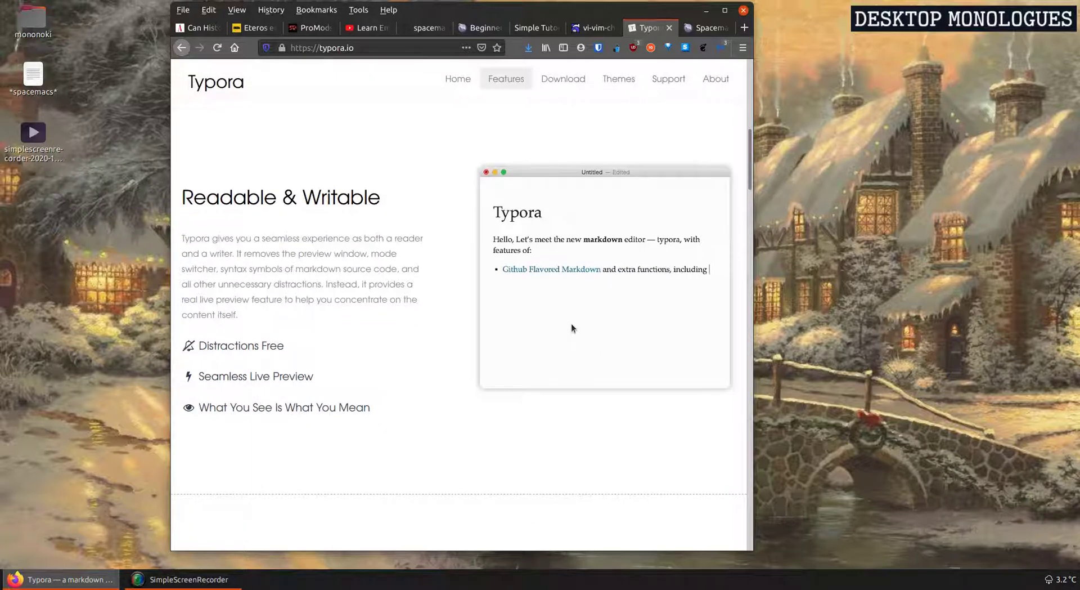
scroll(571, 328, down, 5)
scroll(571, 388, down, 5)
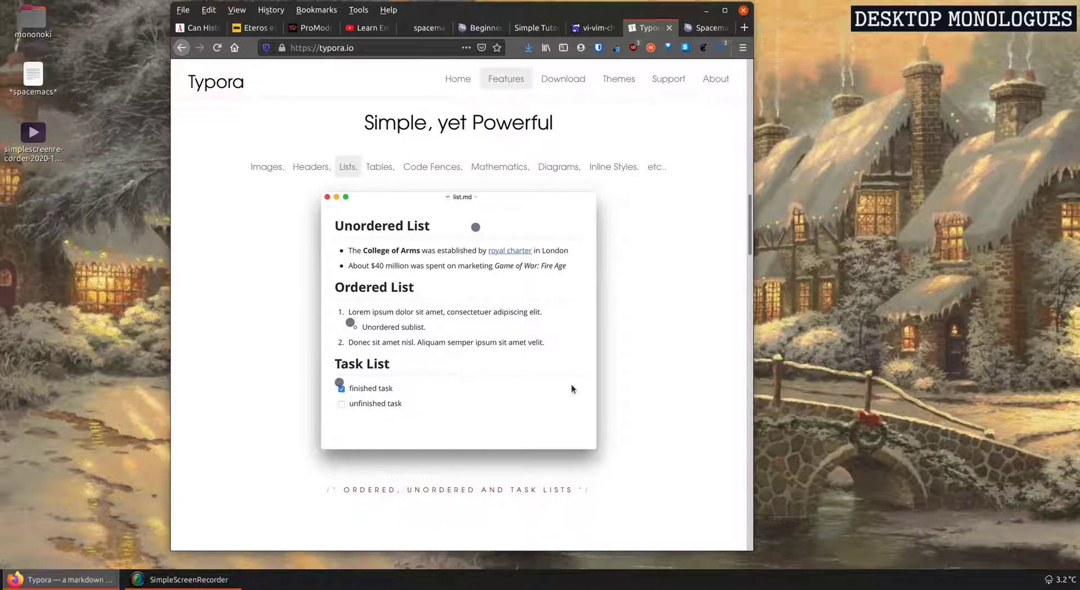
click(624, 170)
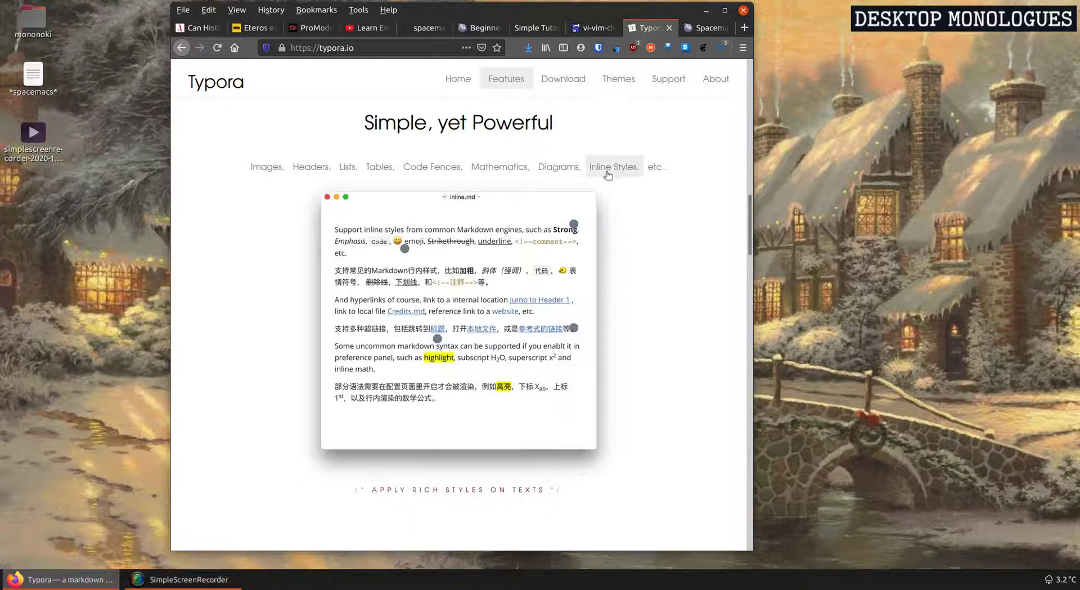
- Review the remaining Typora features down to the download section and open the Linux installation instructions
scroll(570, 343, down, 5)
scroll(570, 344, down, 5)
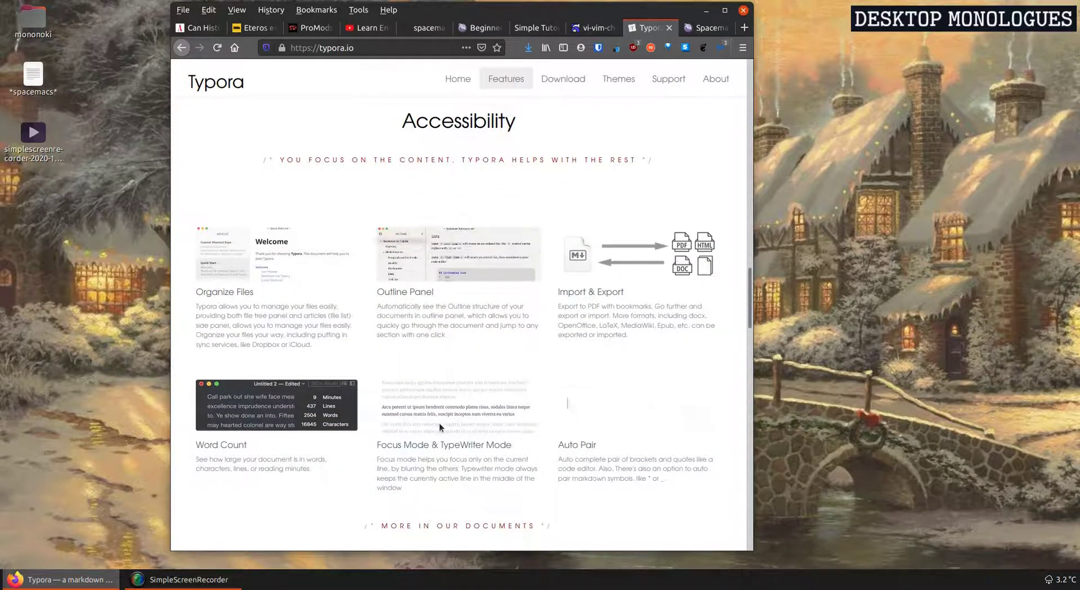
scroll(440, 423, down, 6)
scroll(440, 424, down, 4)
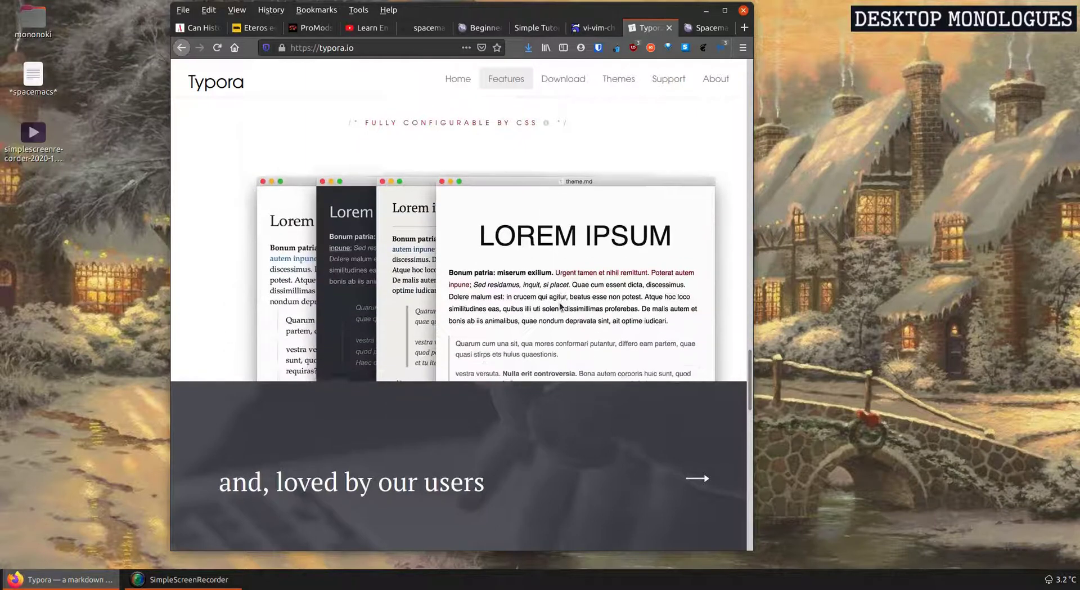
scroll(559, 304, down, 5)
scroll(561, 307, down, 2)
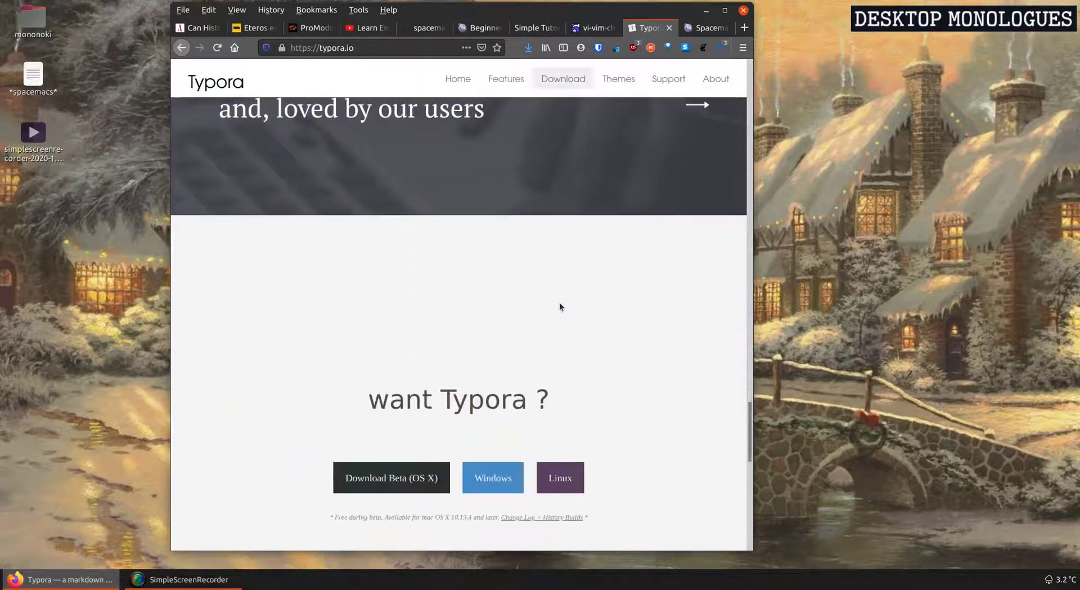
scroll(460, 395, down, 3)
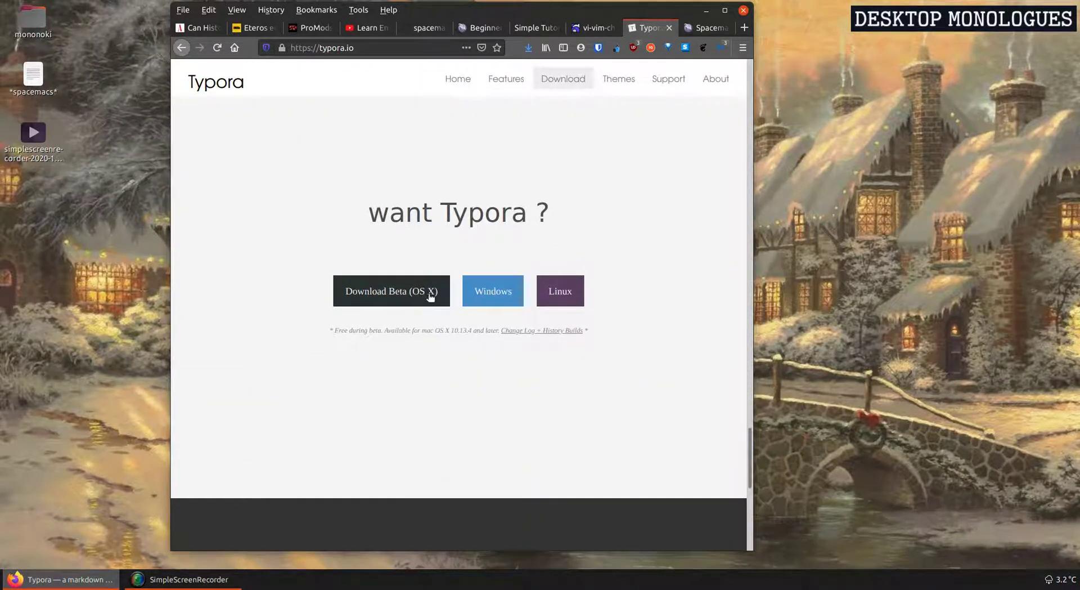
click(562, 293)
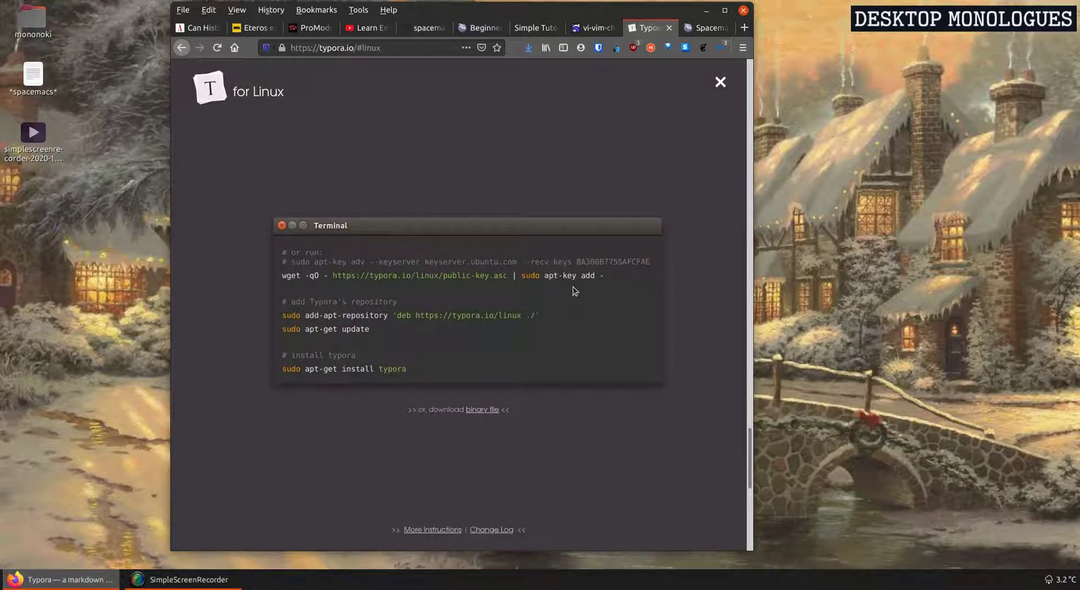
- Select the wget public-key command in the Linux instructions and arrange a new terminal window beside the browser
drag(282, 276, 597, 276)
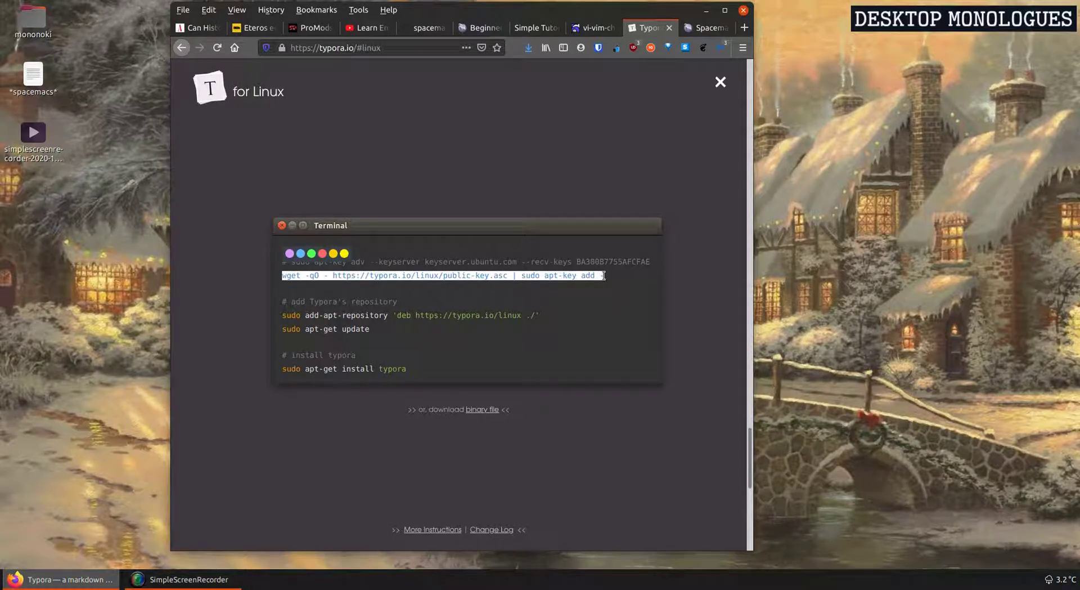
key(ctrl+alt+t)
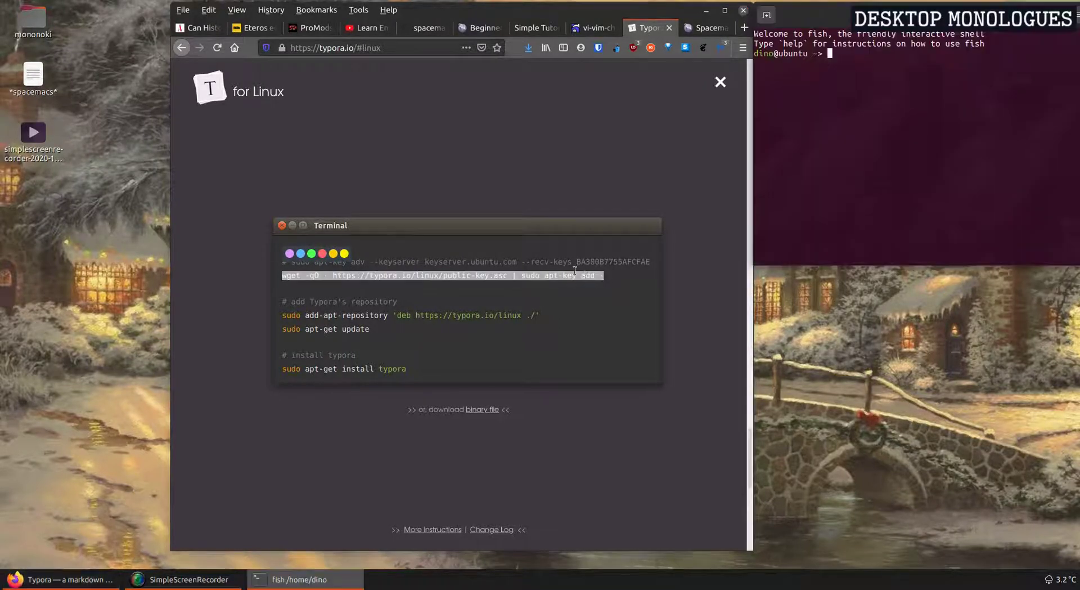
drag(997, 19, 662, 274)
drag(658, 13, 500, 12)
drag(691, 268, 687, 302)
key(ctrl+shift+v)
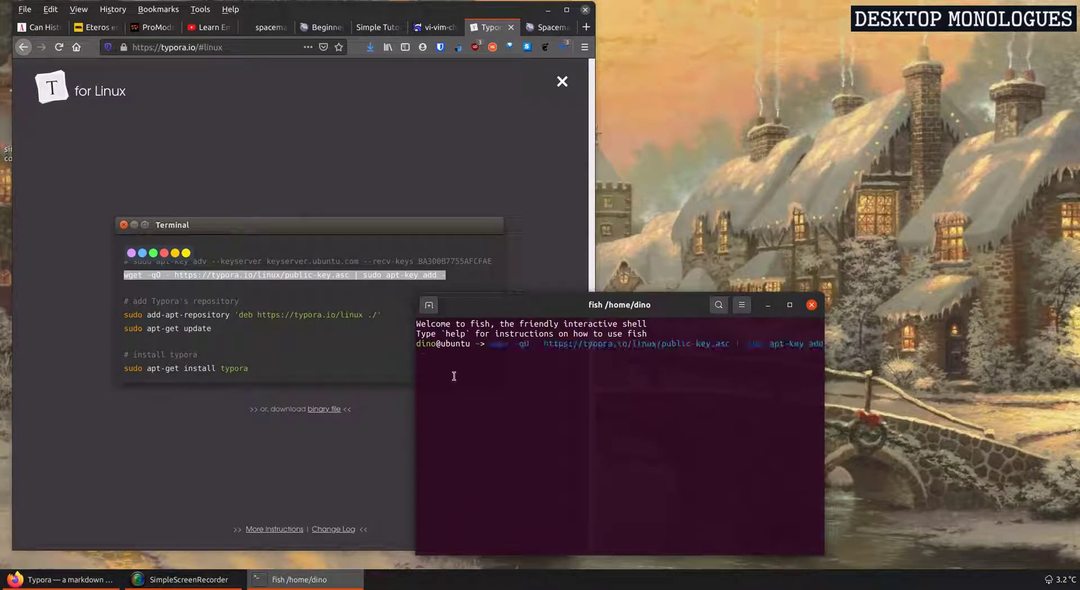
key(Return)
key(Return)
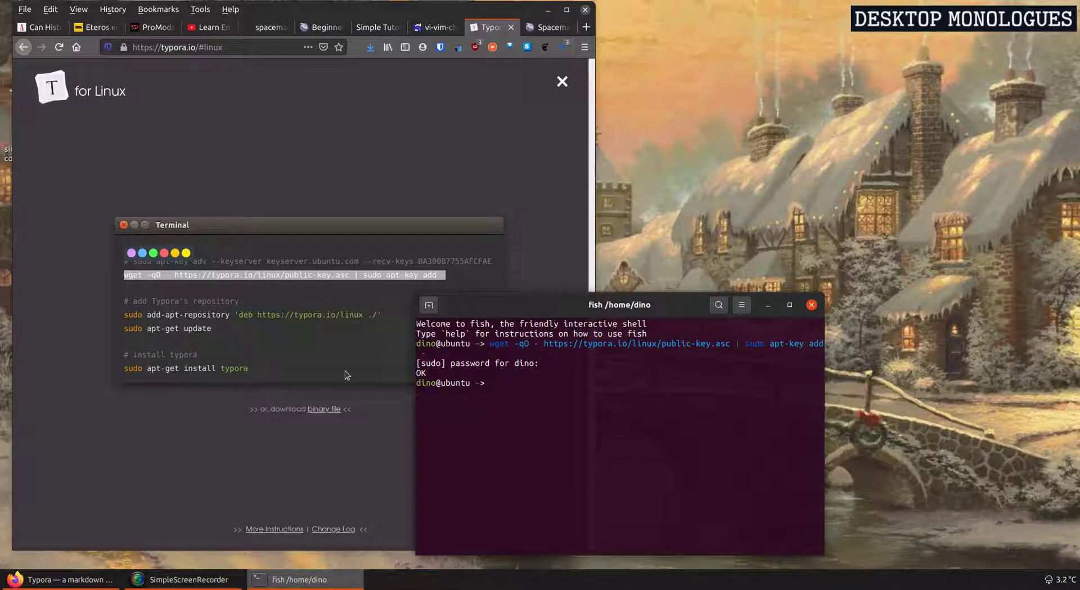
click(124, 316)
drag(124, 316, 381, 317)
key(alt+Tab)
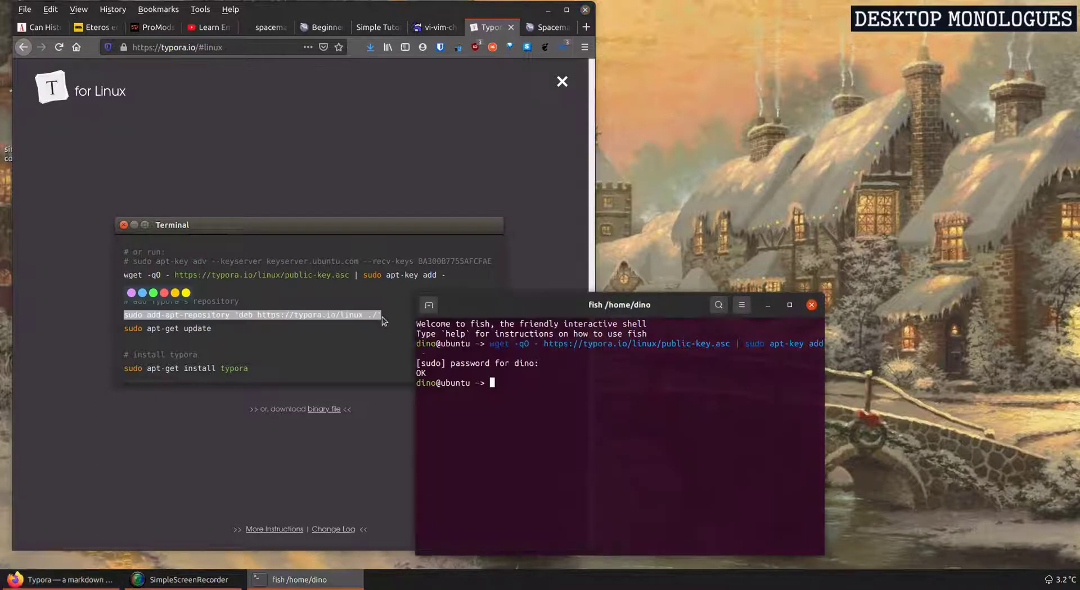
text(sudo add-apt-repository 'deb https://typora.io/linux ./')
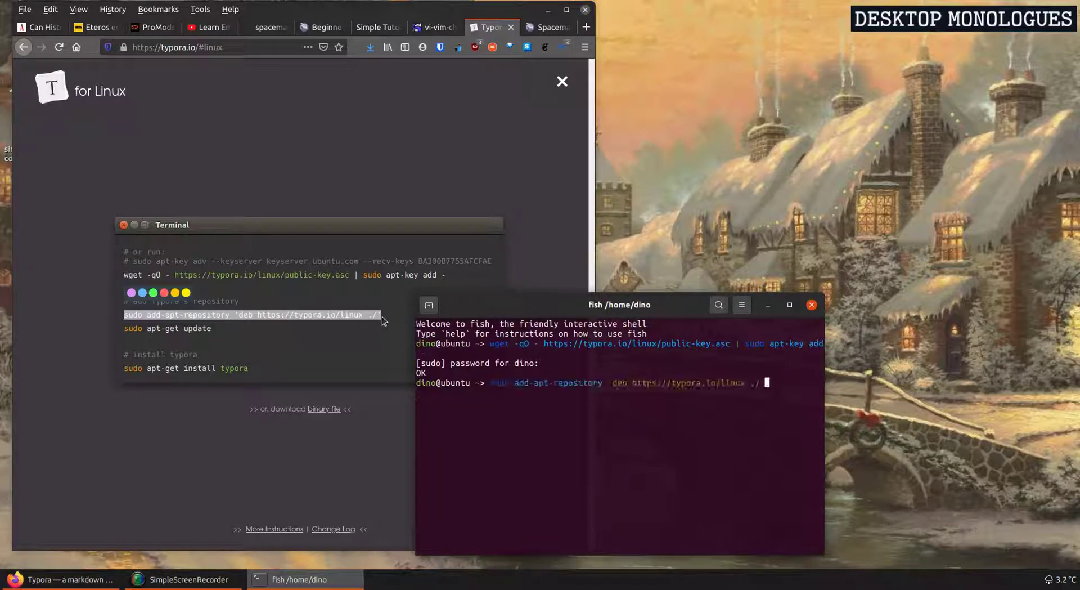
key(Return)
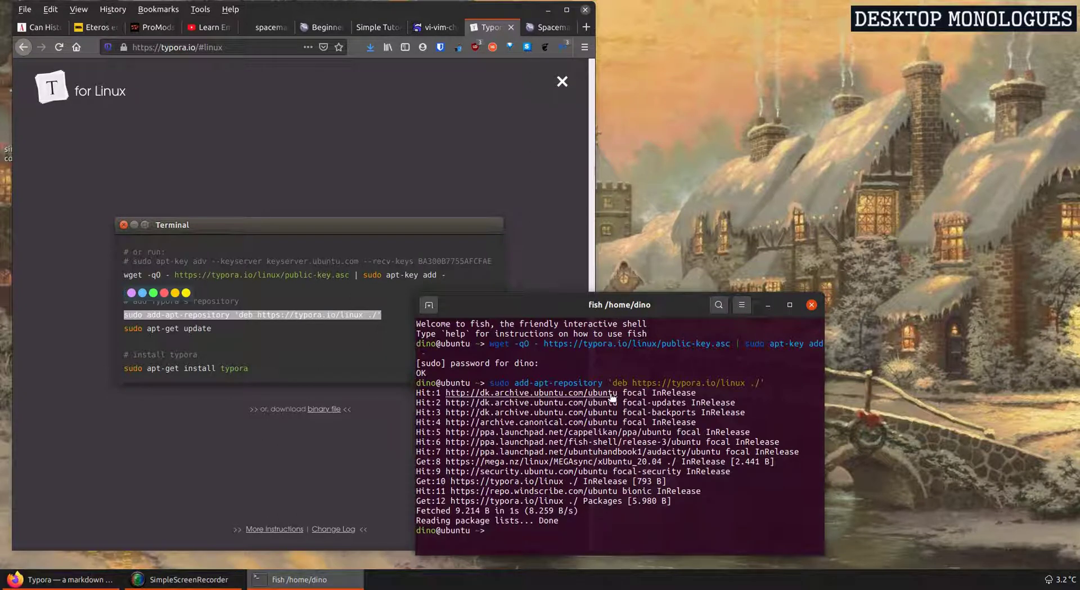
- Refresh the package lists with sudo apt update
text(sudo a)
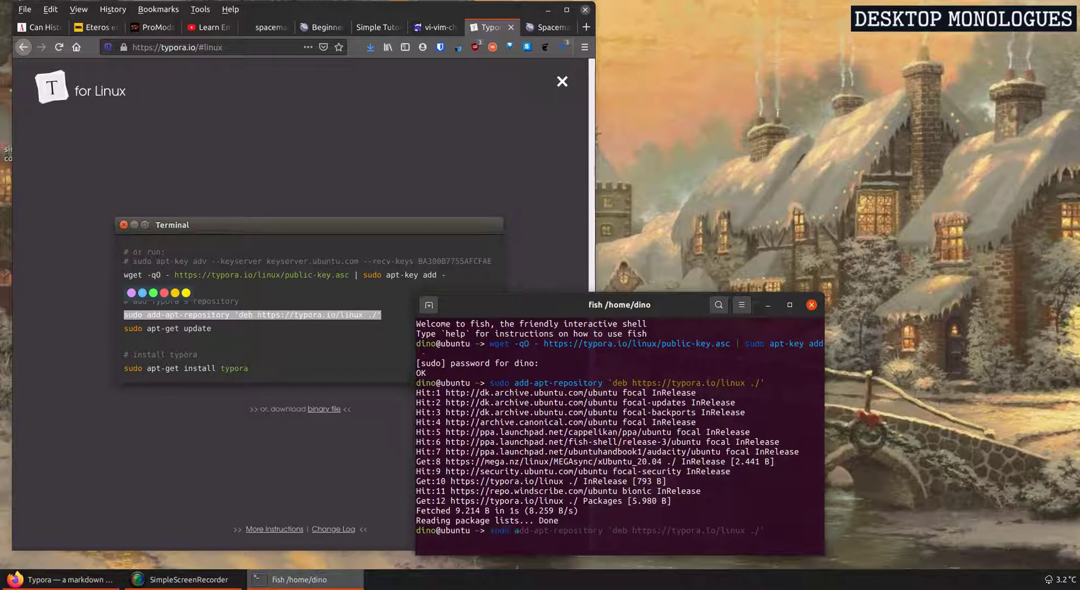
text(pt update)
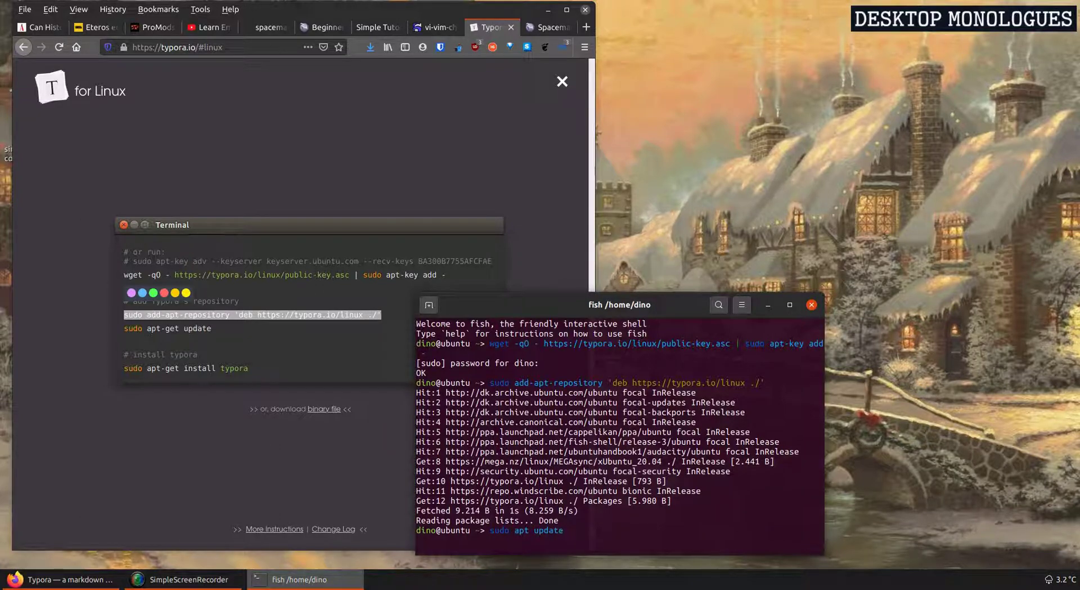
key(Return)
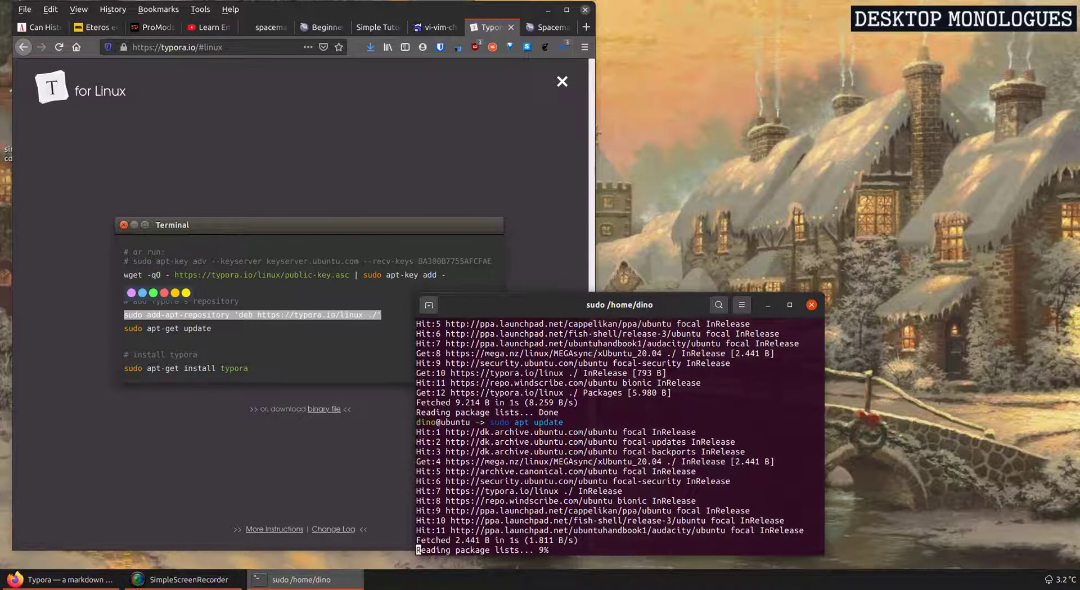
- Install Typora with sudo apt install typora, minimize the browser and reposition the terminal window on the desktop
text(sudo apt install)
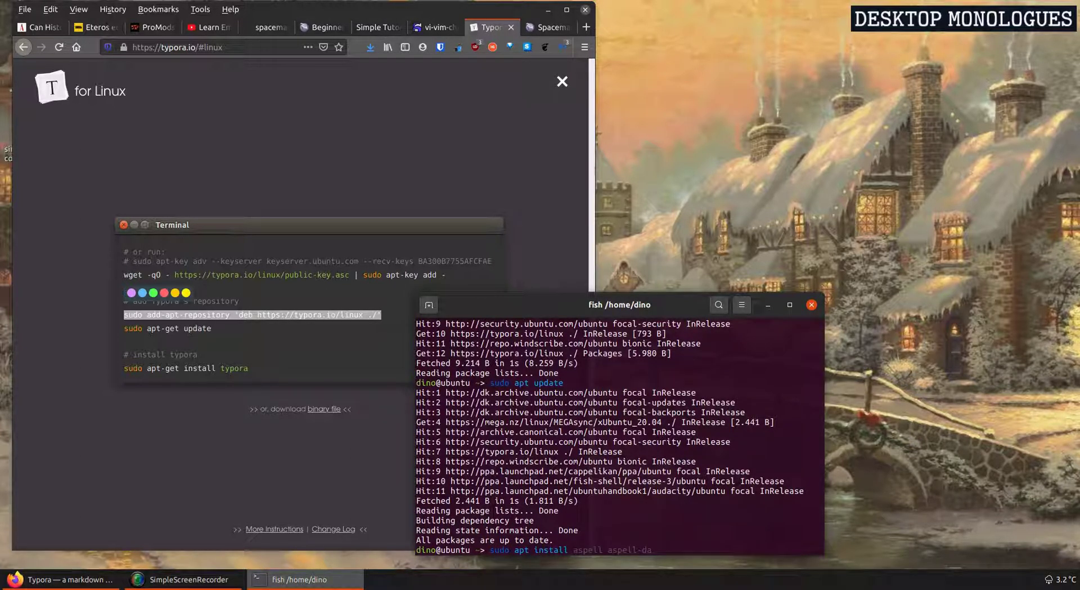
text( typora)
key(Return)
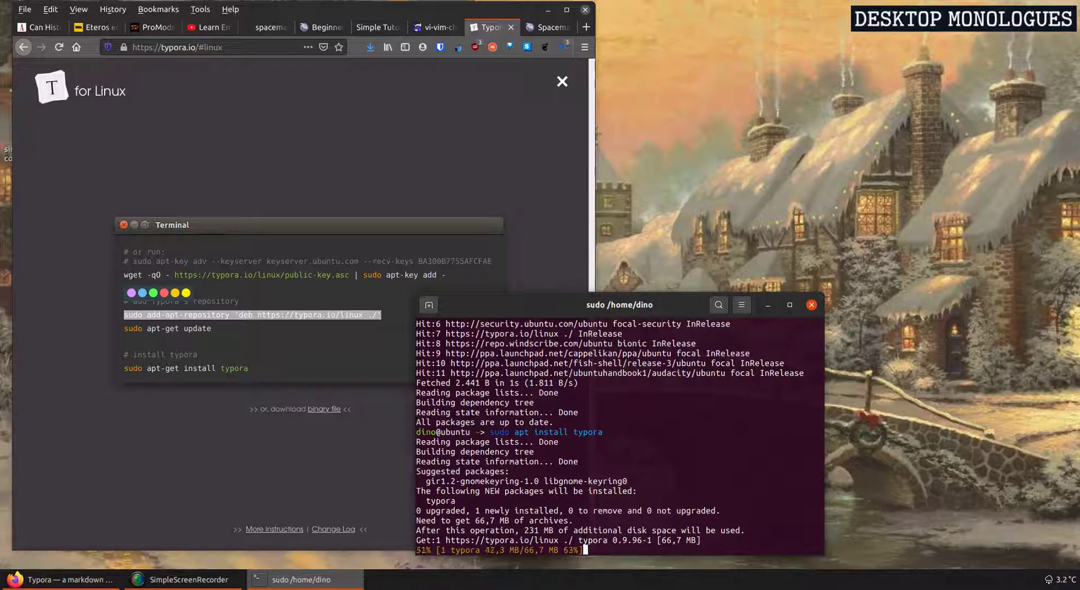
click(552, 11)
click(551, 11)
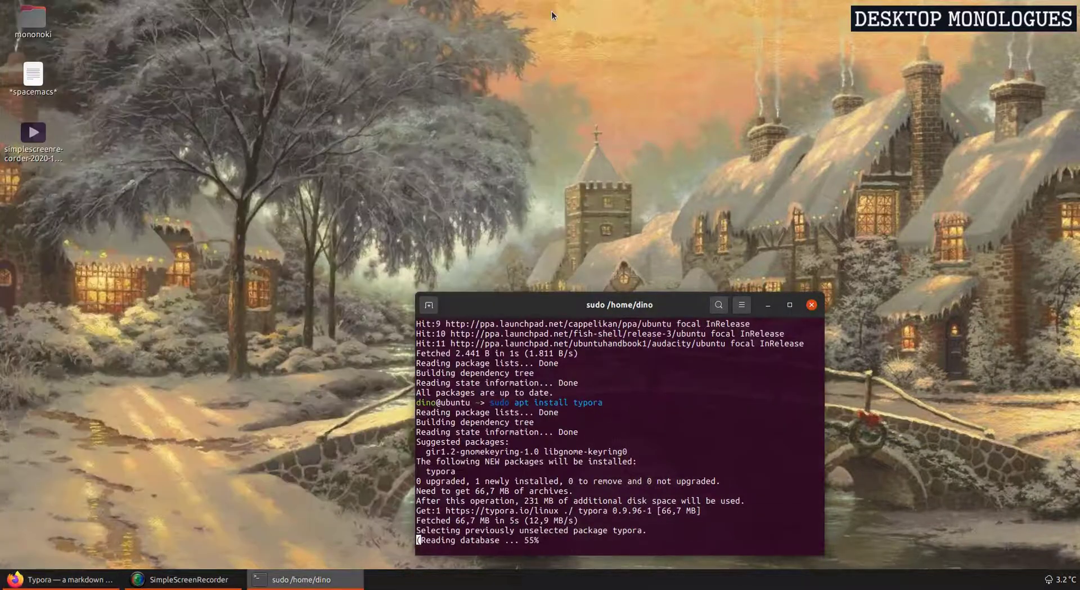
drag(662, 307, 623, 288)
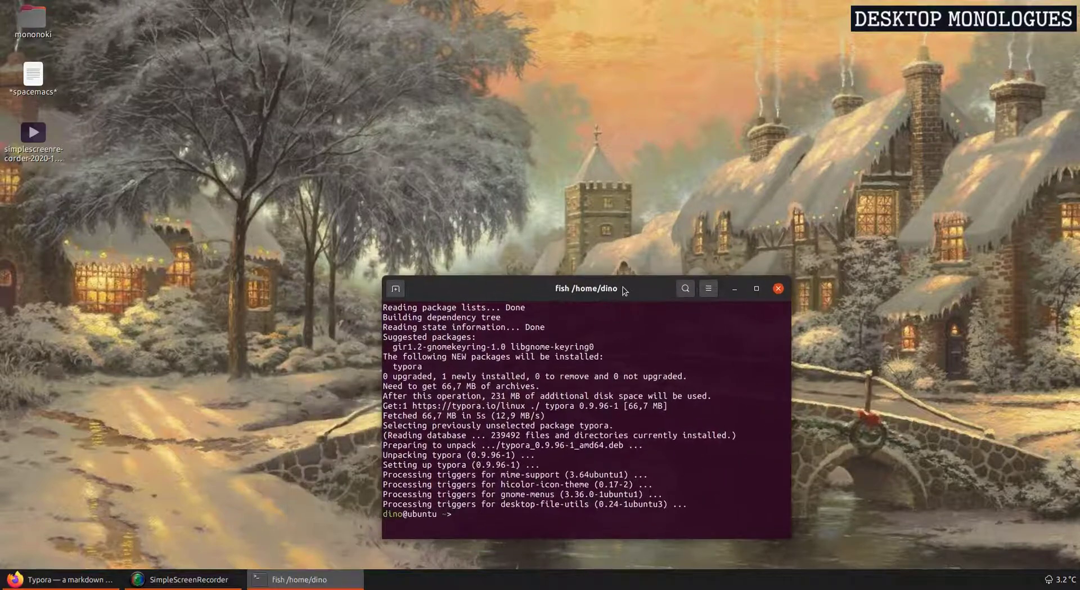
- Launch Typora from the desktop search, enlarge its window and place it near the middle of the desktop
key(super)
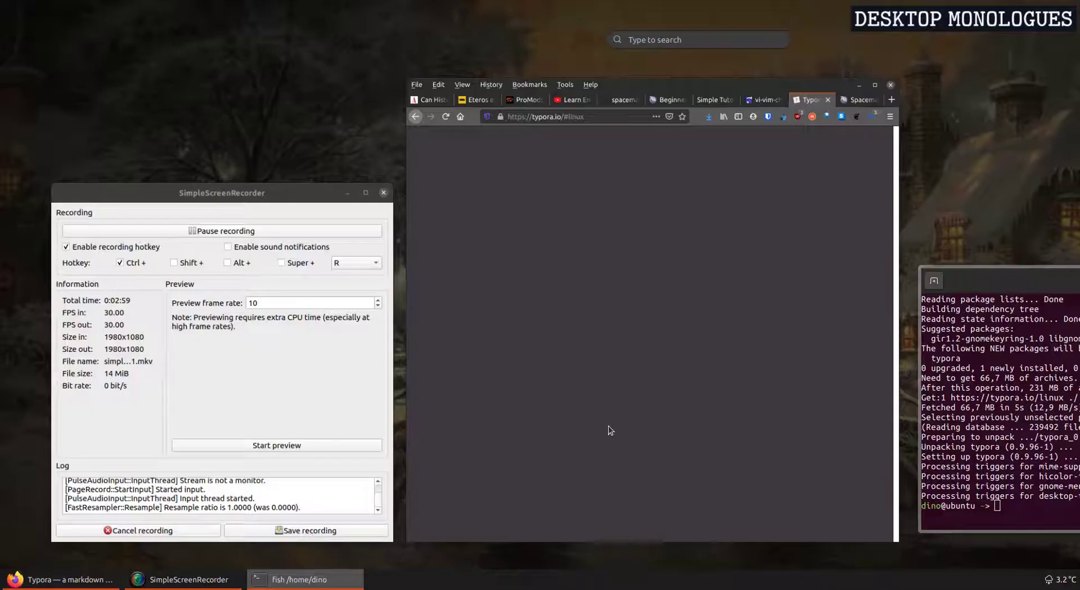
text(typora)
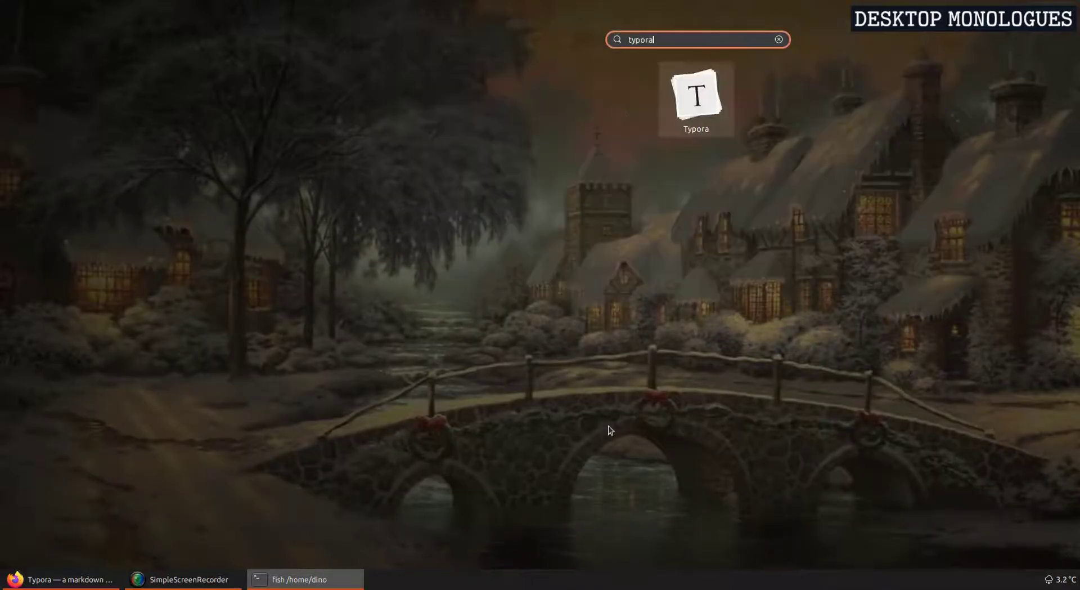
key(Return)
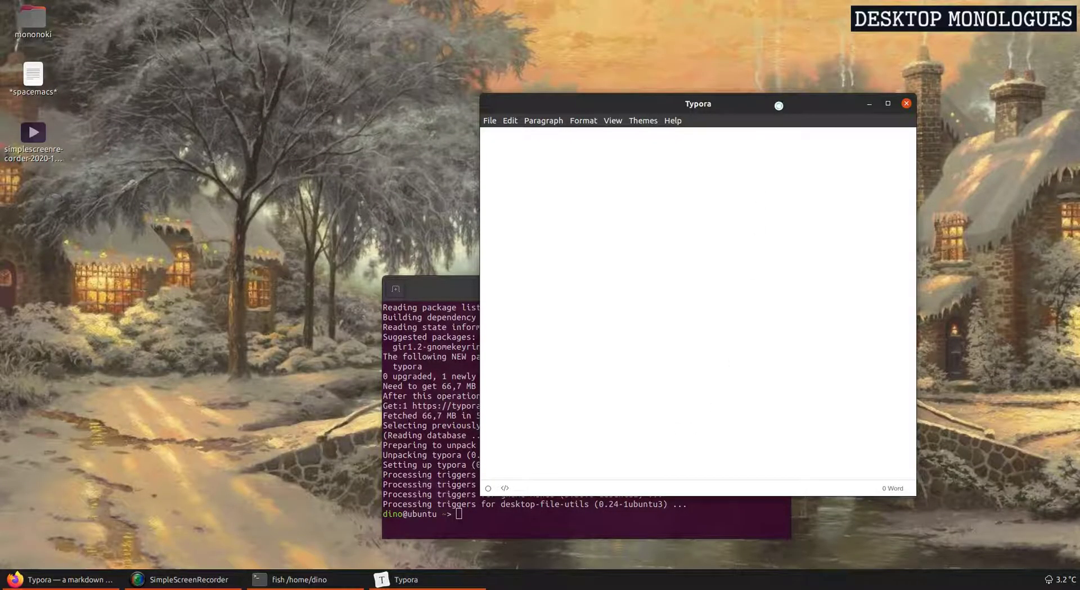
drag(778, 105, 442, 57)
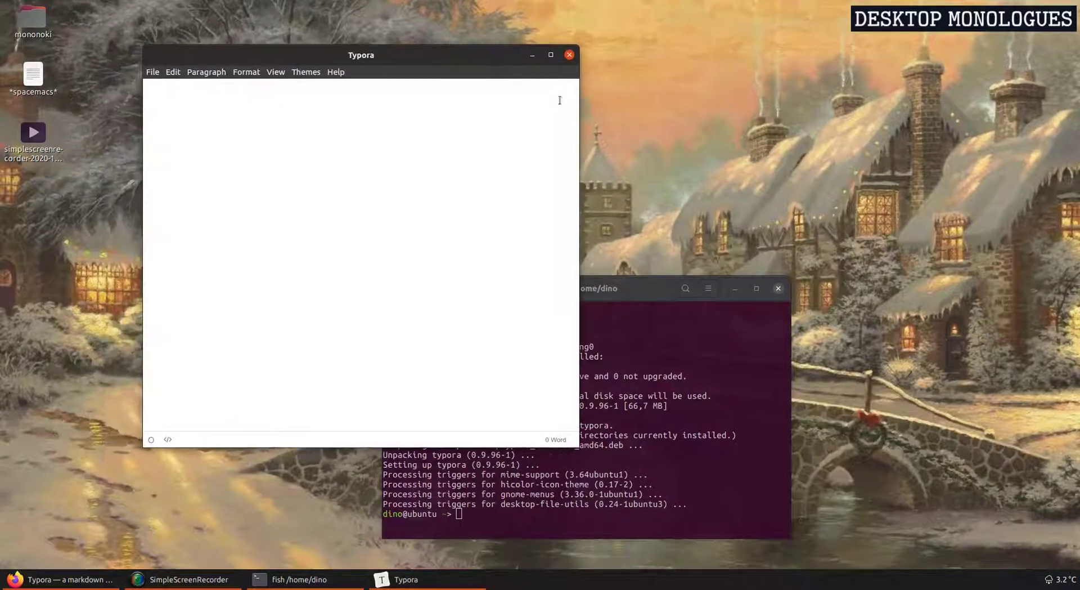
drag(576, 42, 719, 25)
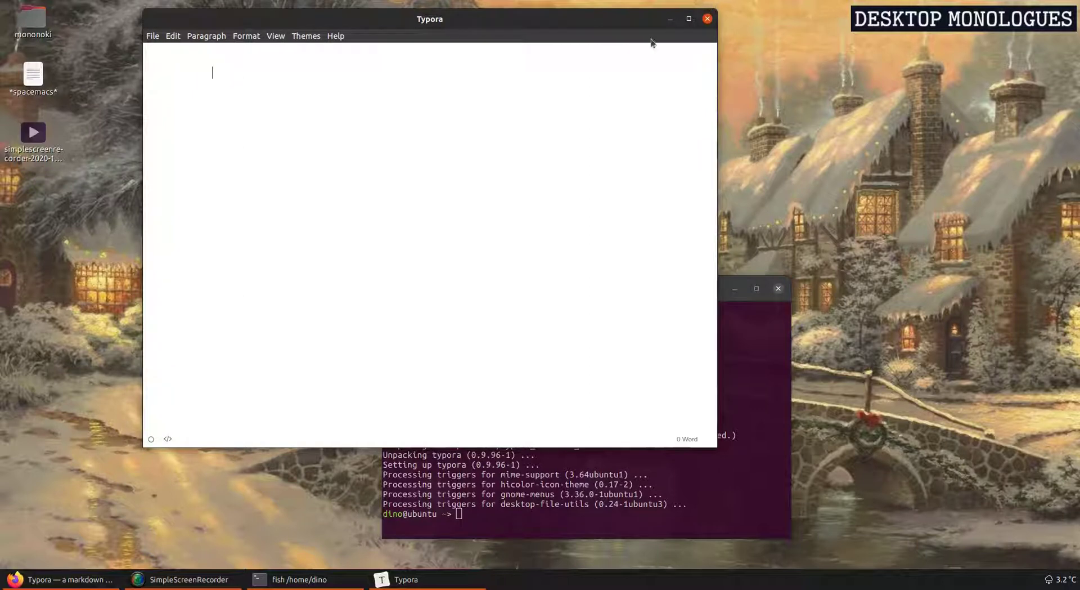
drag(462, 37, 569, 69)
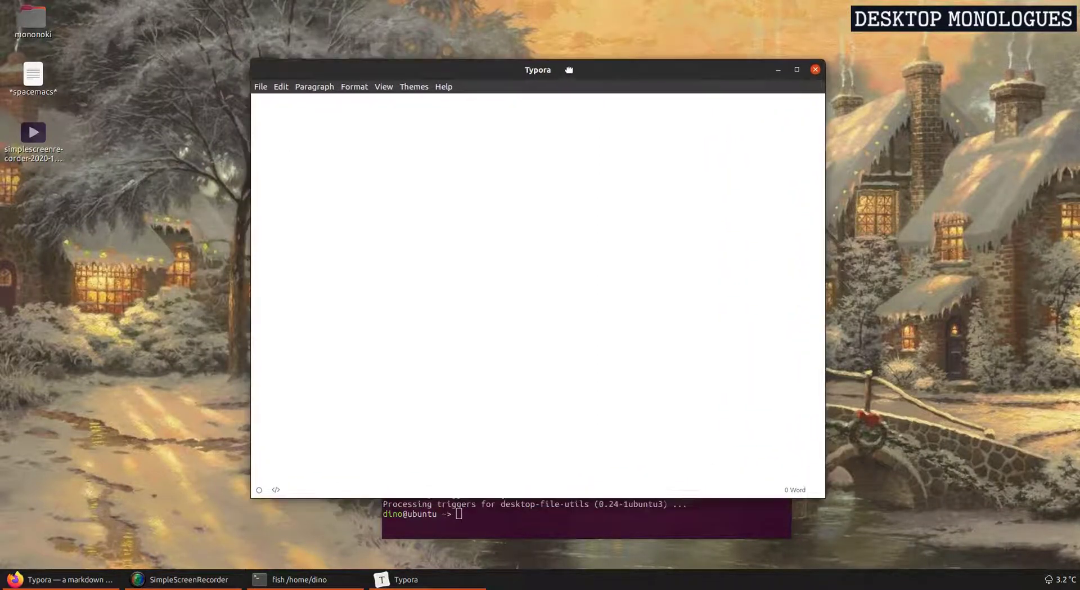
- Write "This is just a text. Let's see how it handles all of this." in the empty document
click(424, 89)
click(668, 231)
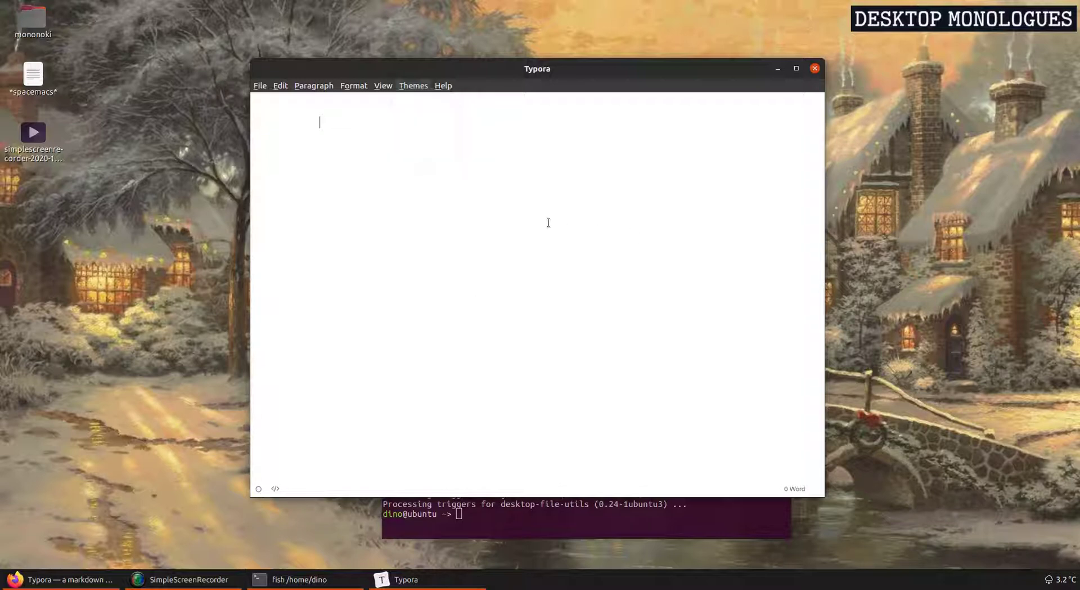
text(This is just a text. Let's see how it handles all of this.)
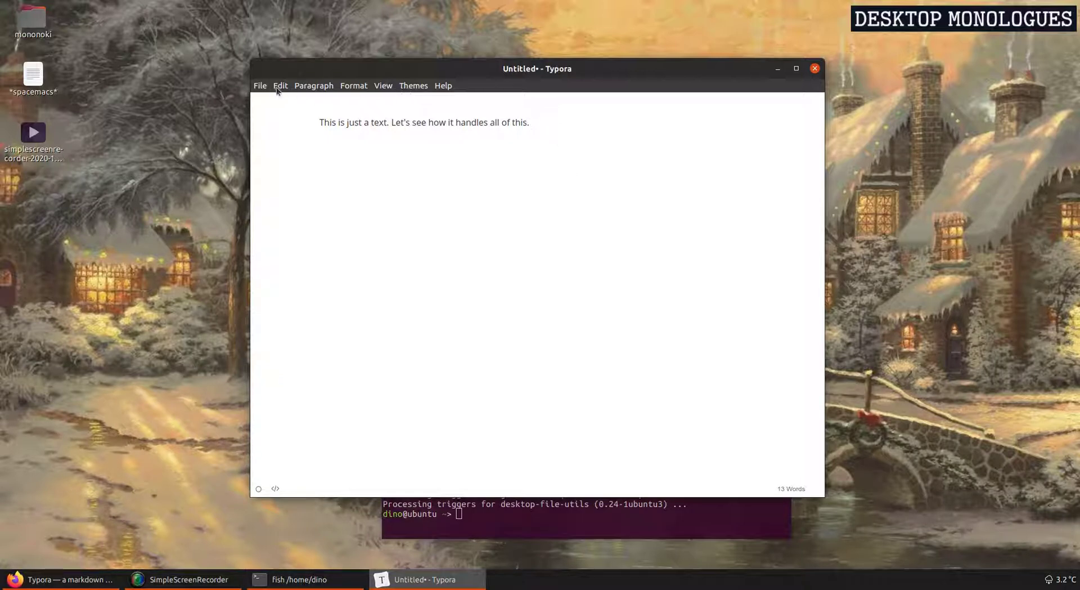
- Try the Newsprint, Night, Pixyll and Whitey themes on the document in turn, and return to Newsprint
click(411, 87)
click(431, 115)
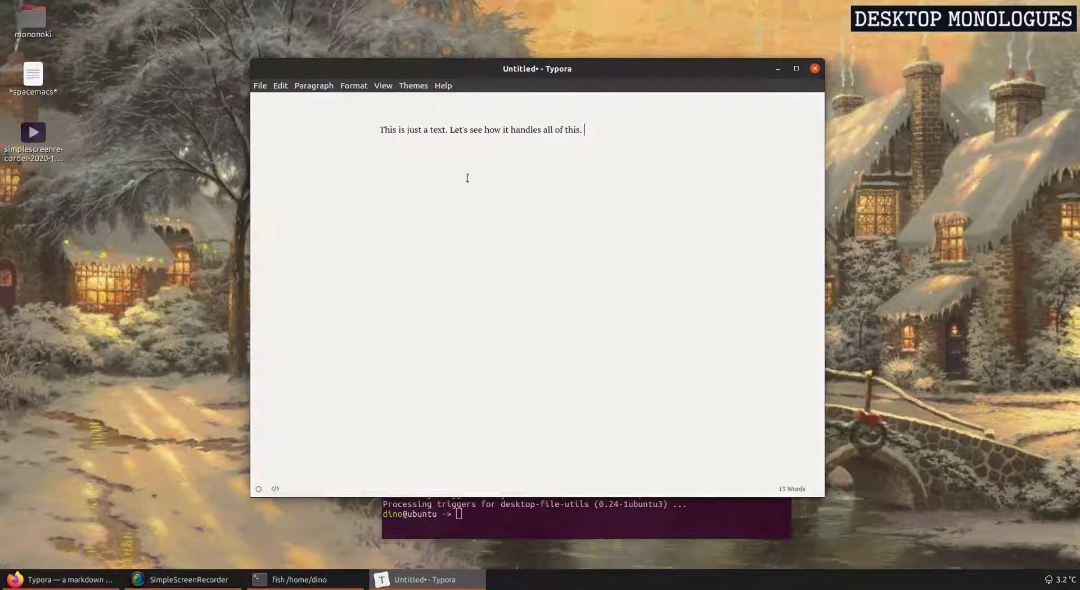
click(416, 86)
click(432, 129)
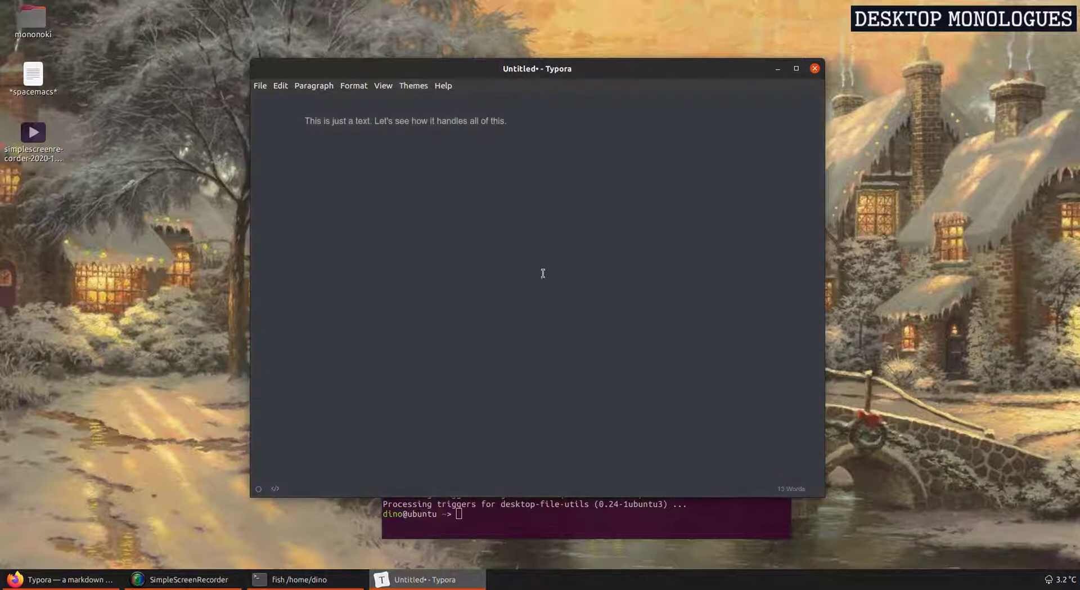
click(415, 86)
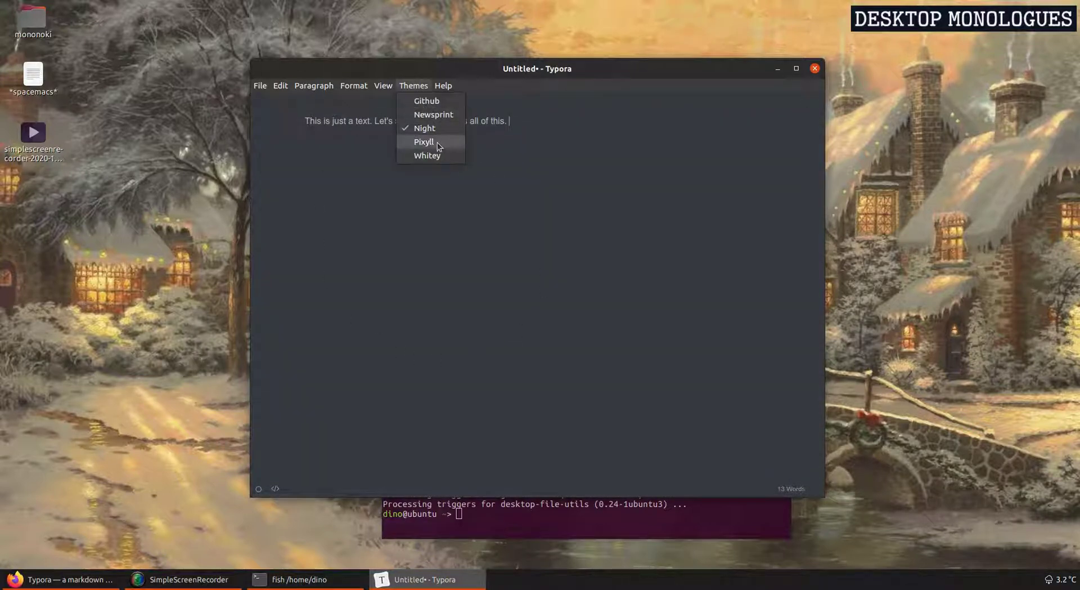
click(437, 143)
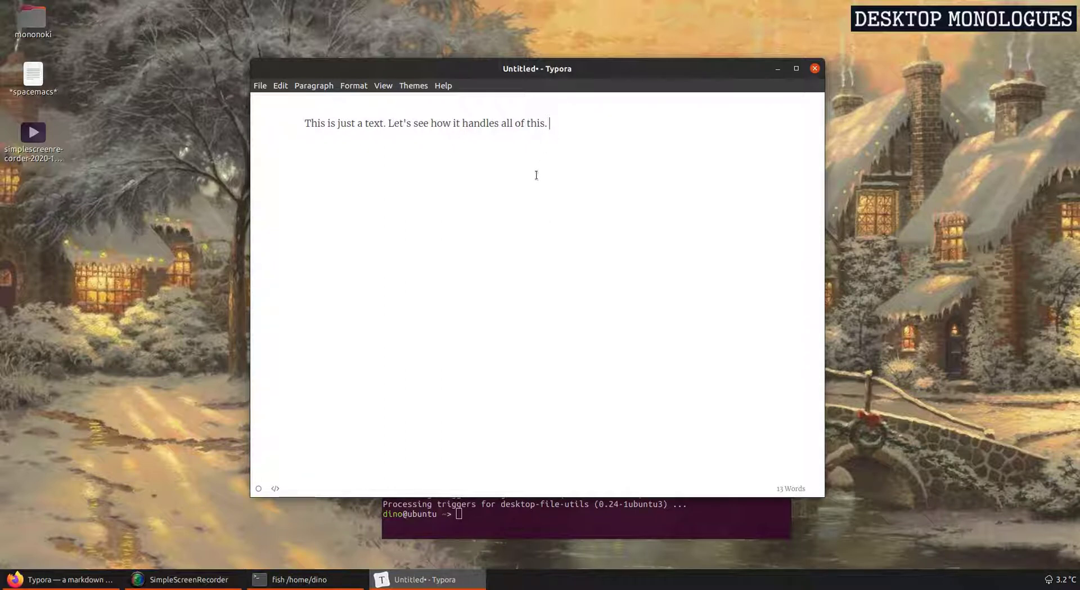
click(413, 86)
click(424, 156)
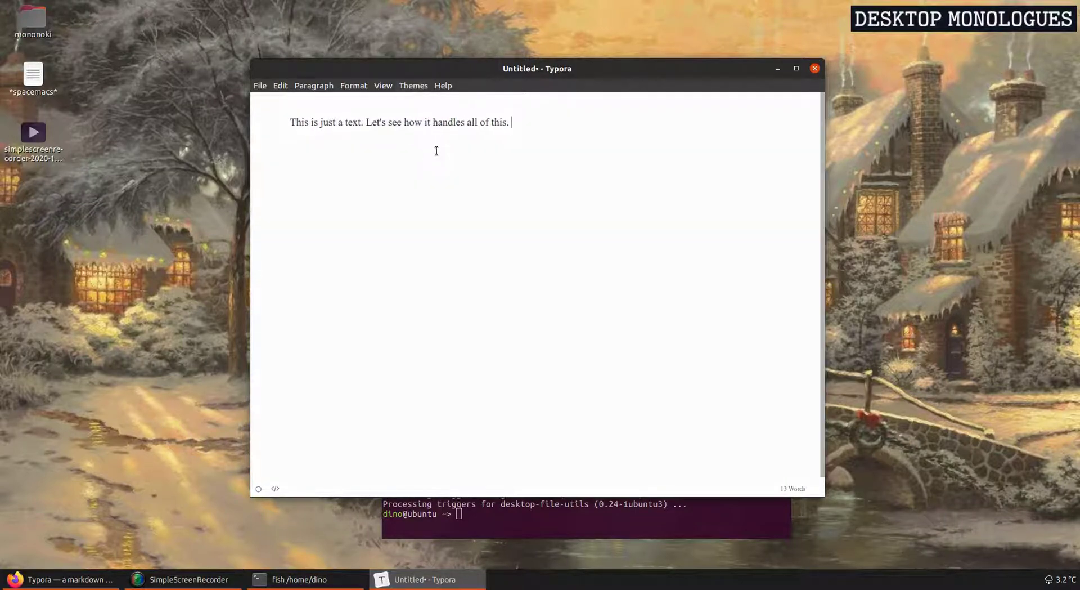
click(413, 88)
click(418, 115)
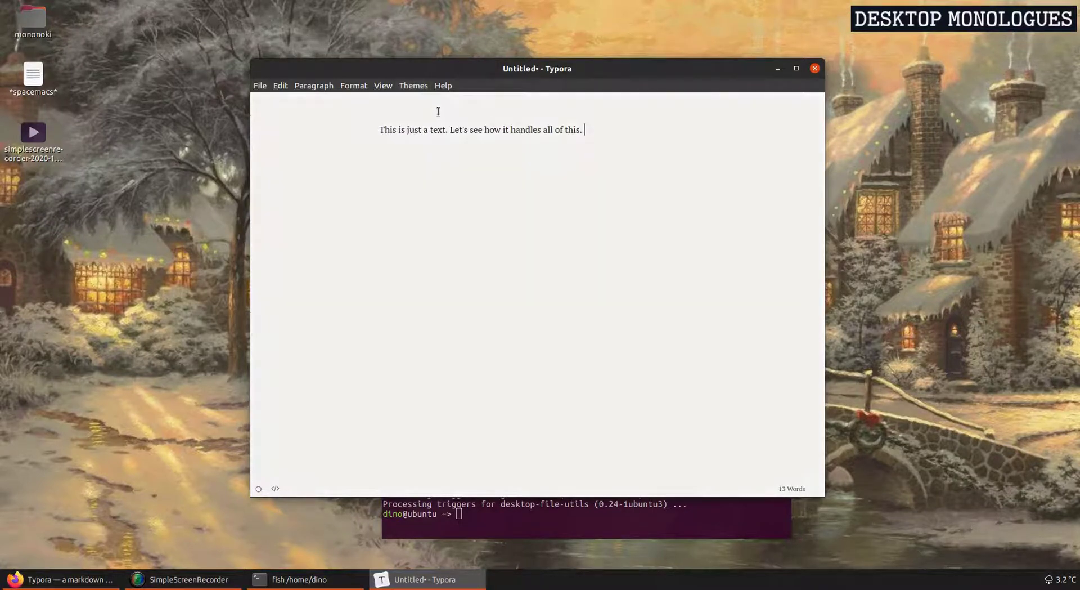
- Apply the Pixyll theme to the document and shift the Typora window slightly on the desktop
click(425, 87)
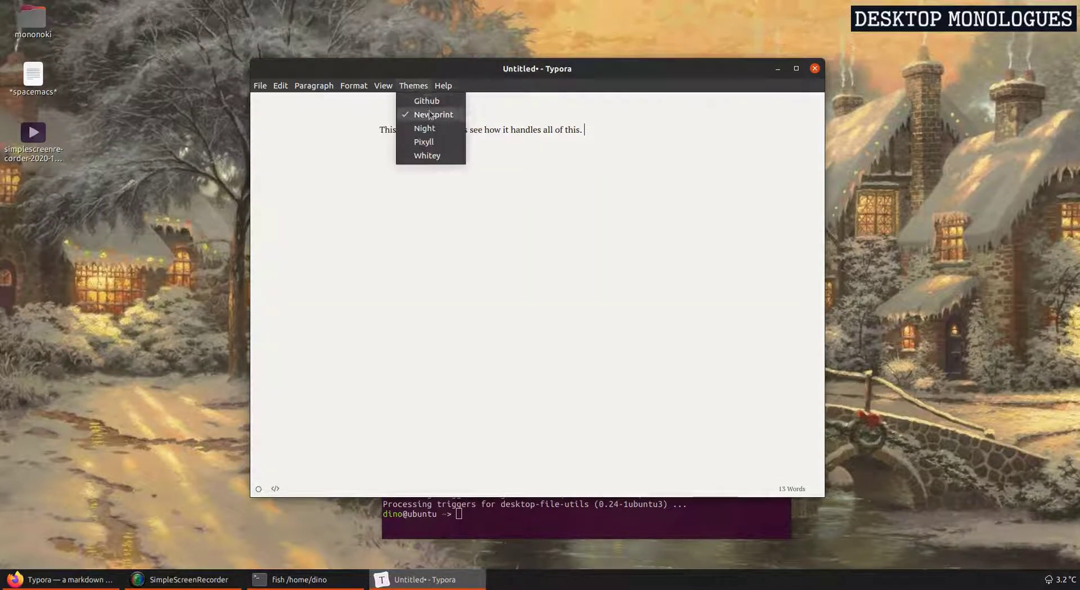
click(427, 143)
drag(515, 72, 545, 84)
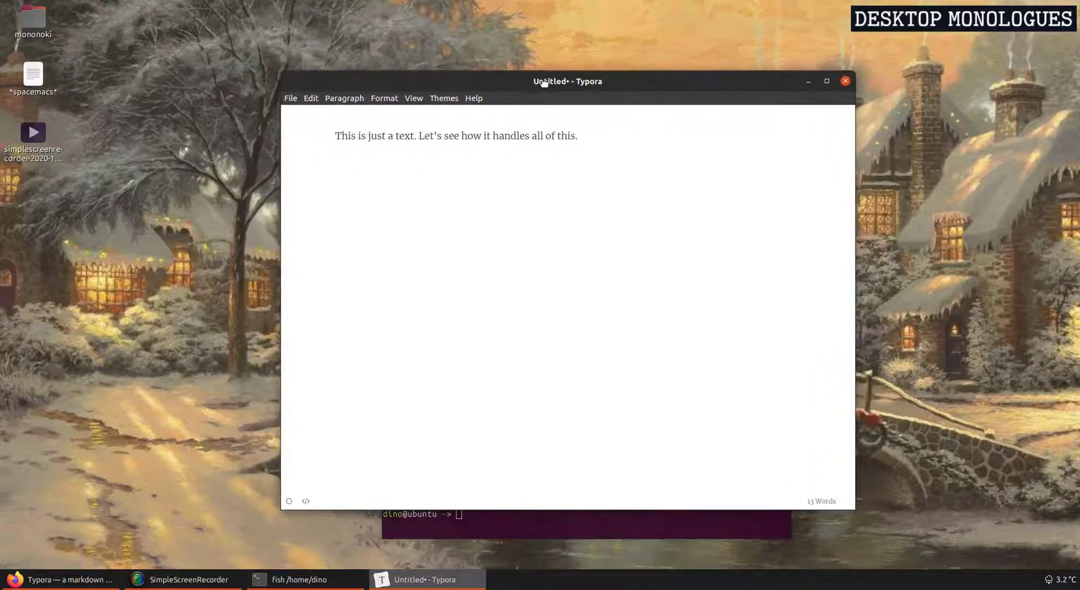
- View the document's word count statistics and look over the available text formatting options
click(824, 501)
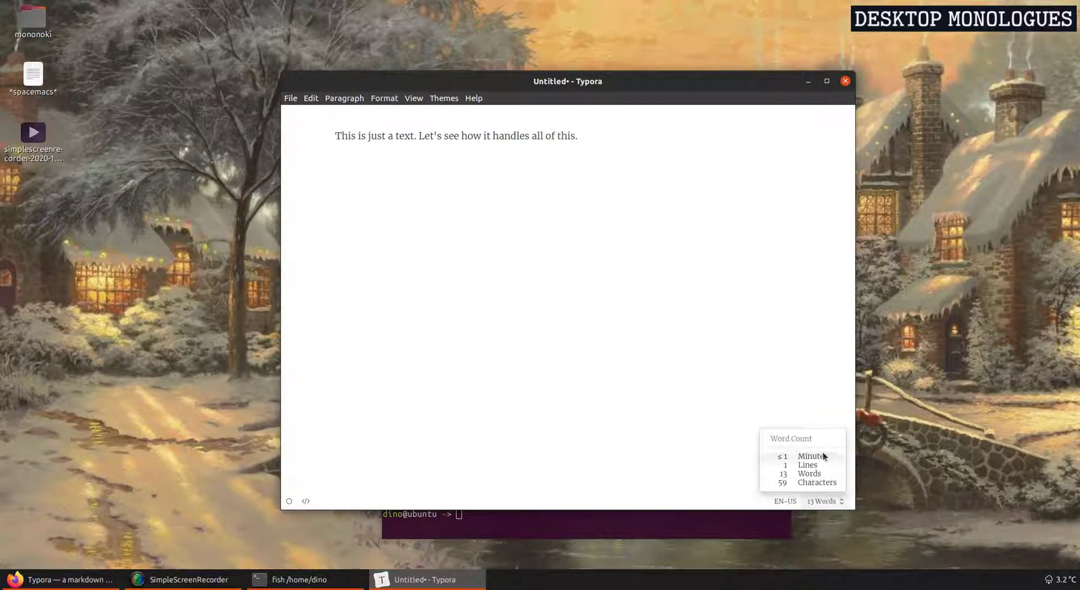
click(663, 231)
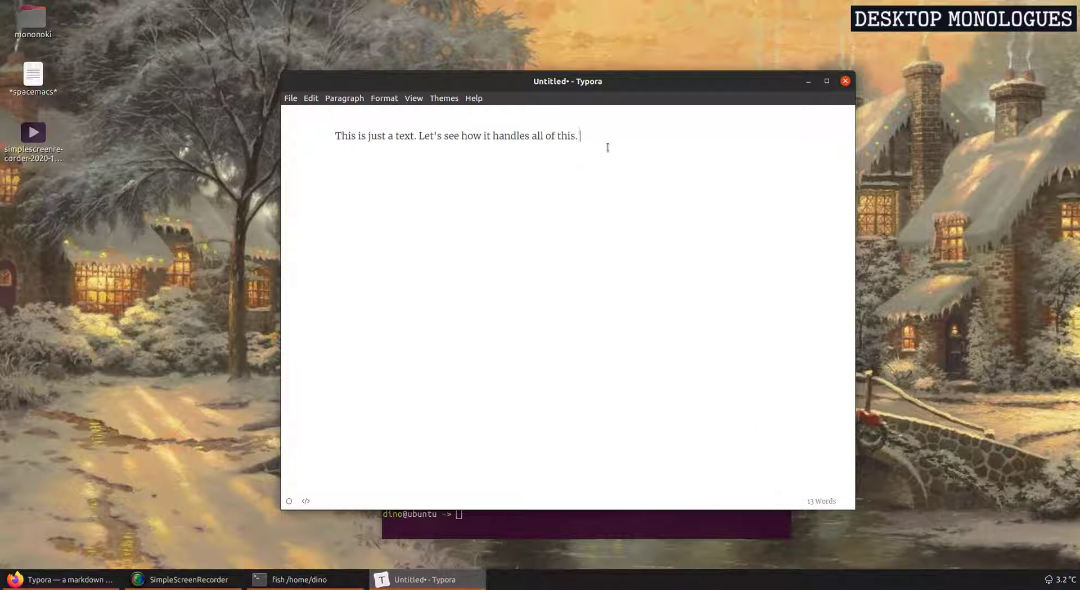
click(382, 99)
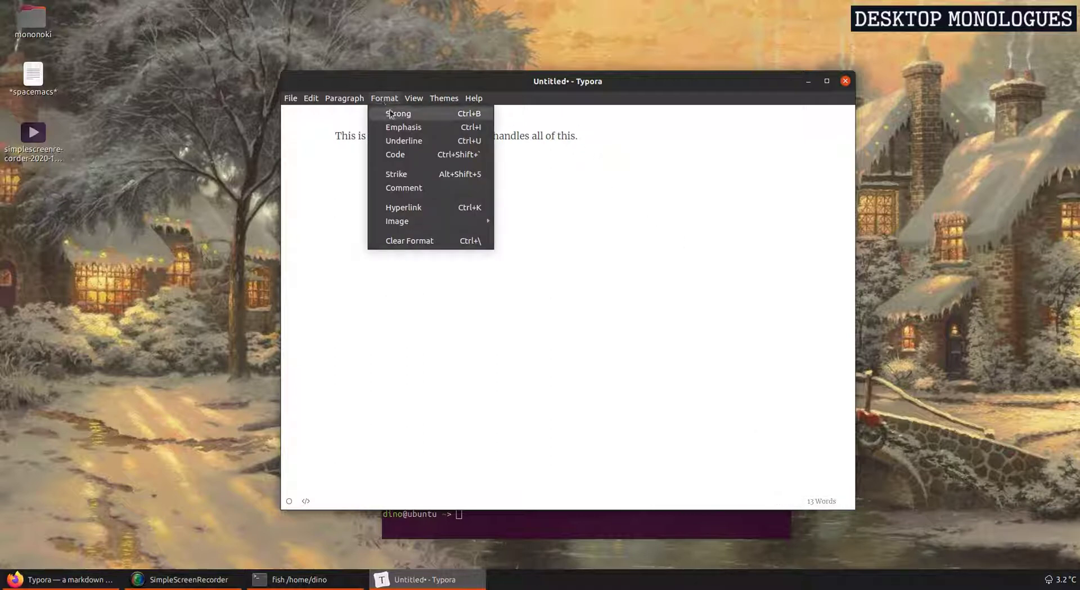
click(513, 150)
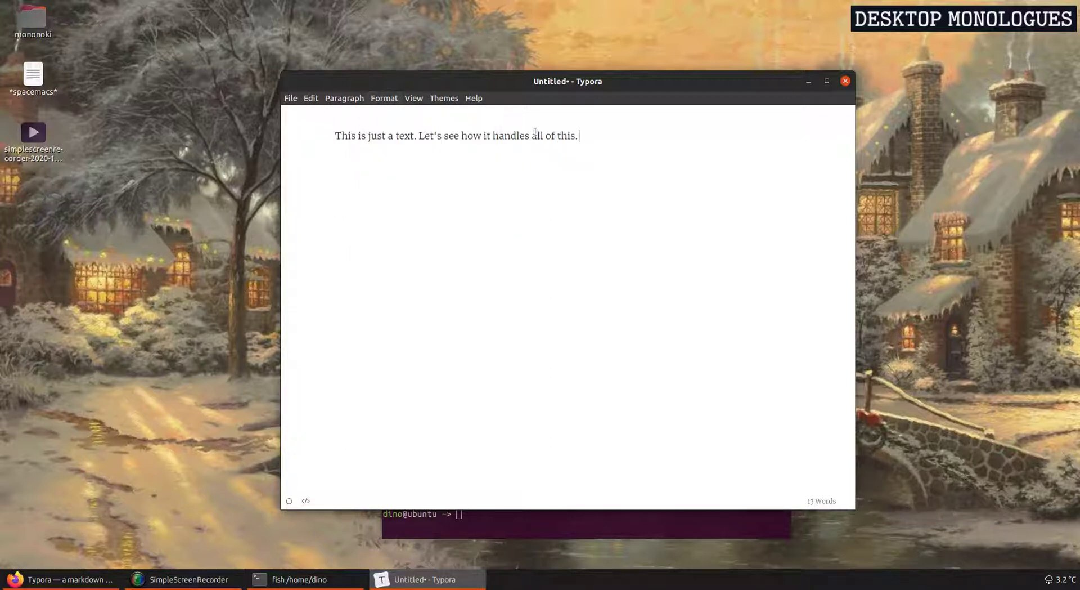
- Make the word "handles" in the sample sentence bold
click(540, 144)
key(ctrl+d)
key(ctrl+b)
- Italicize the words "a text" in the first sentence
key(Right)
key(Left)
key(Left)
key(Left)
key(Left)
key(Left)
key(ctrl+shift+Left)
key(ctrl+shift+Left)
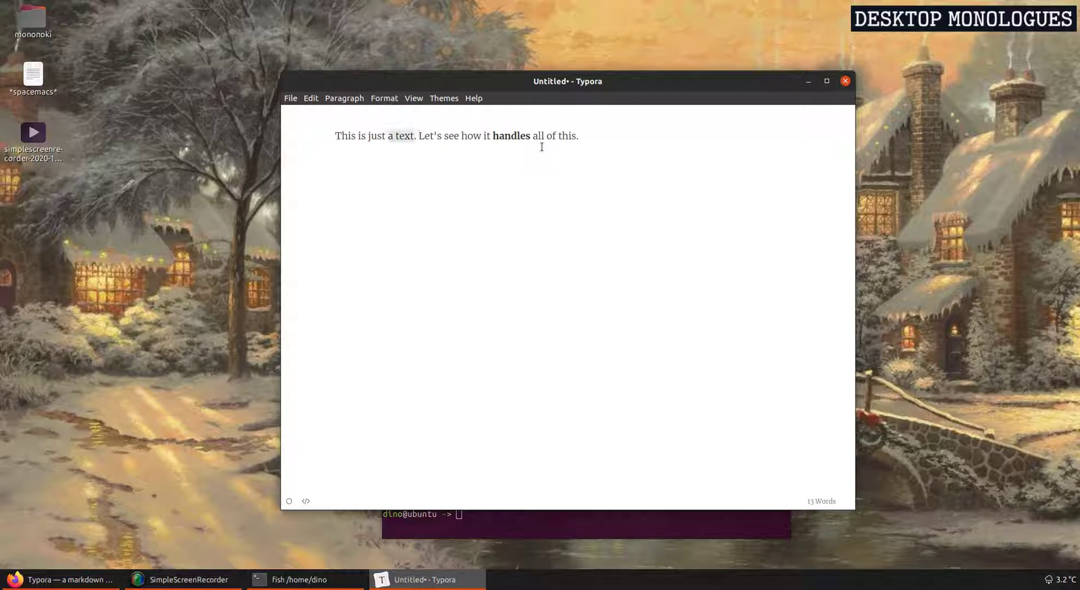
key(ctrl+i)
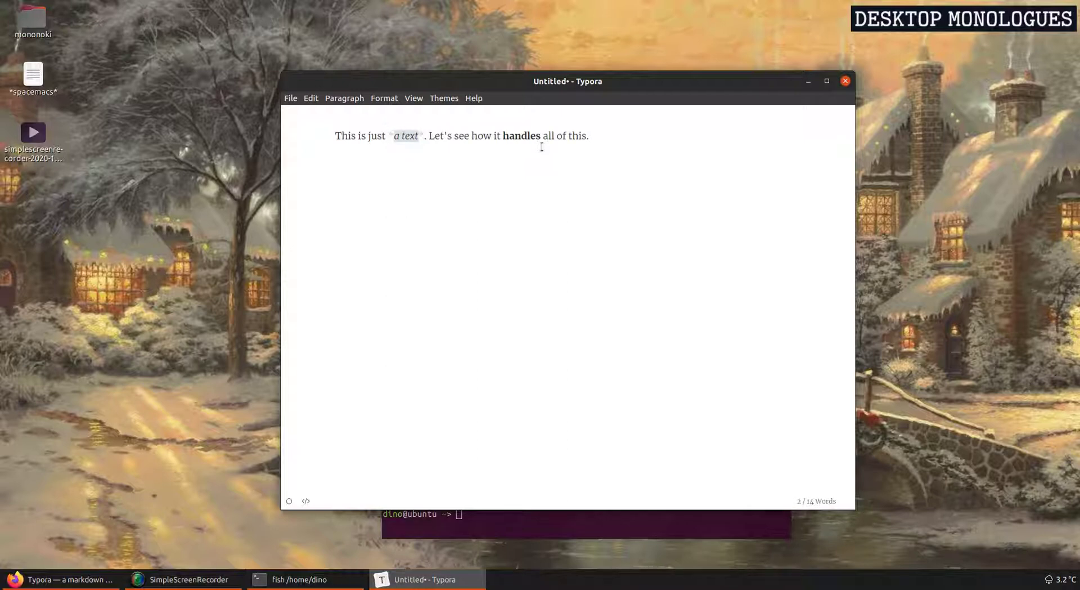
- Underline the word "this" at the end of the second sentence
key(Right)
key(Right)
key(Right)
key(Right)
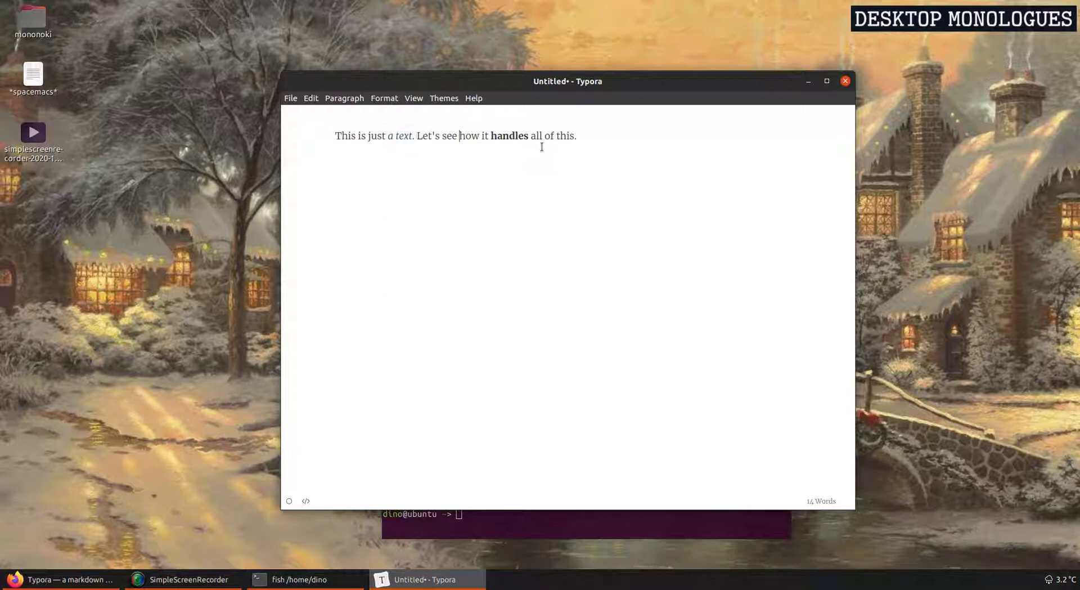
key(shift+Right)
key(shift+Right)
key(shift+Right)
key(shift+Right)
key(ctrl+u)
- Continue the paragraph with "I guess, it looks pretty, pretty, pretty good. Do we hit the next line now? Yes, we do."
key(Right)
key(Right)
text(.  I guess, it looks pretty)
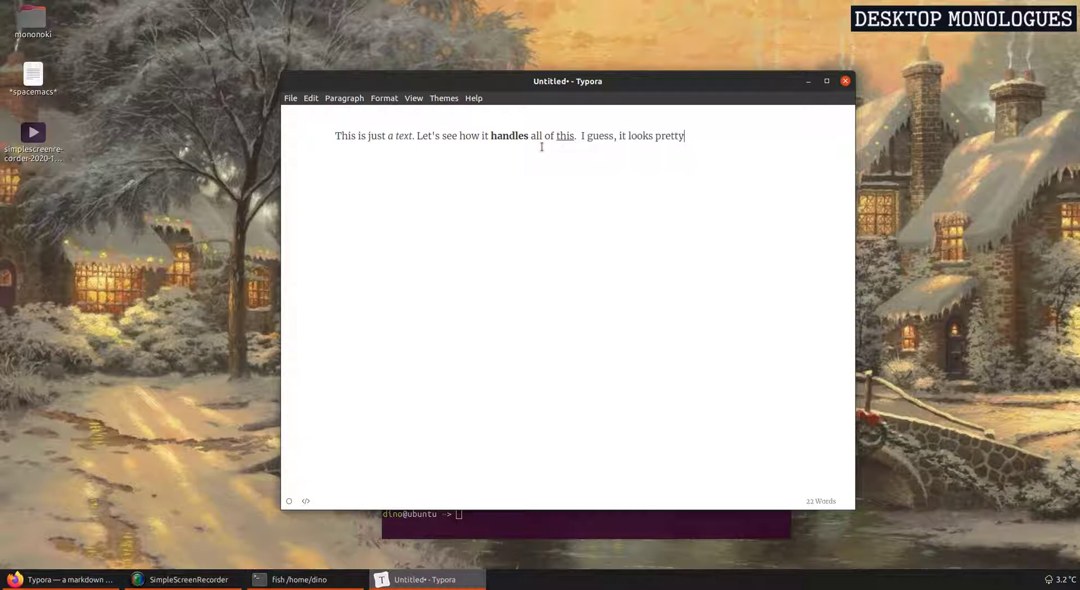
text(, pretty, pretty good. Do we hit the next line now? Yes, we do.)
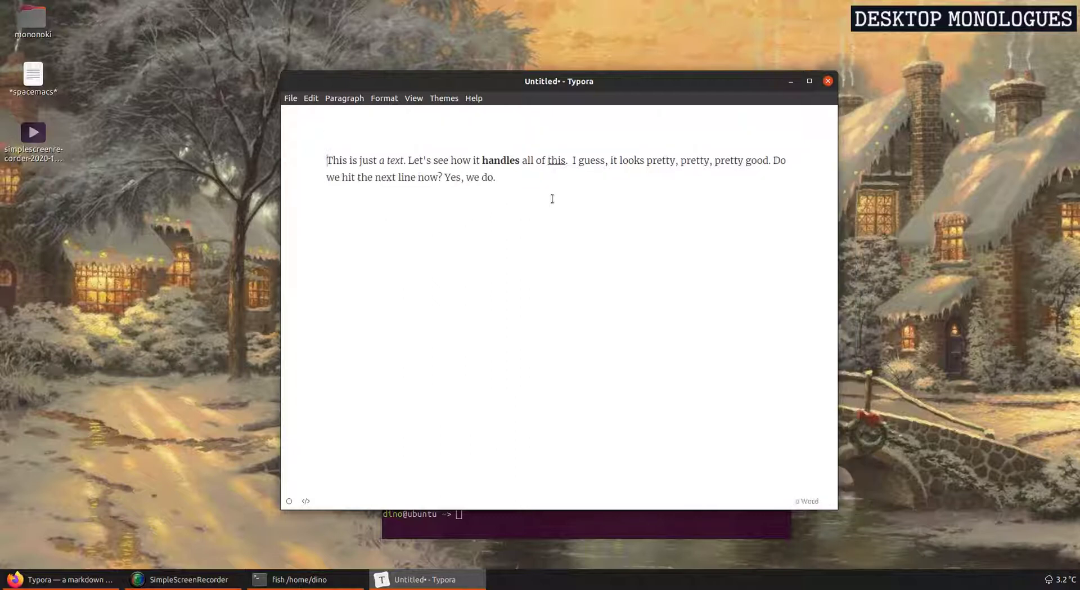
- Add the line "HERE BE A TITLE" above the paragraph and show the document outline in the sidebar
text(HERE BE A)
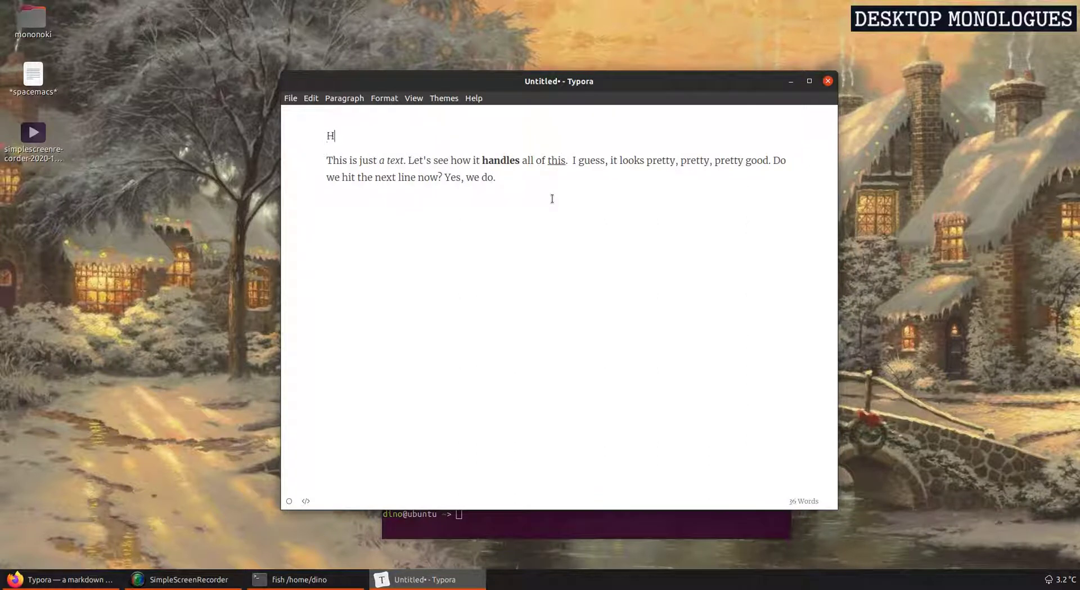
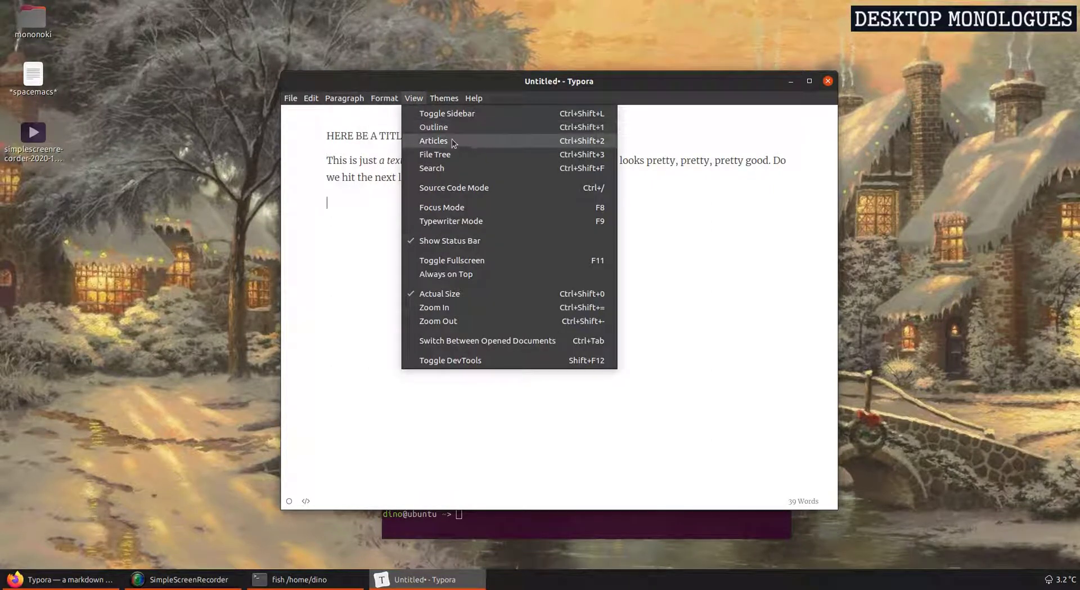
click(431, 128)
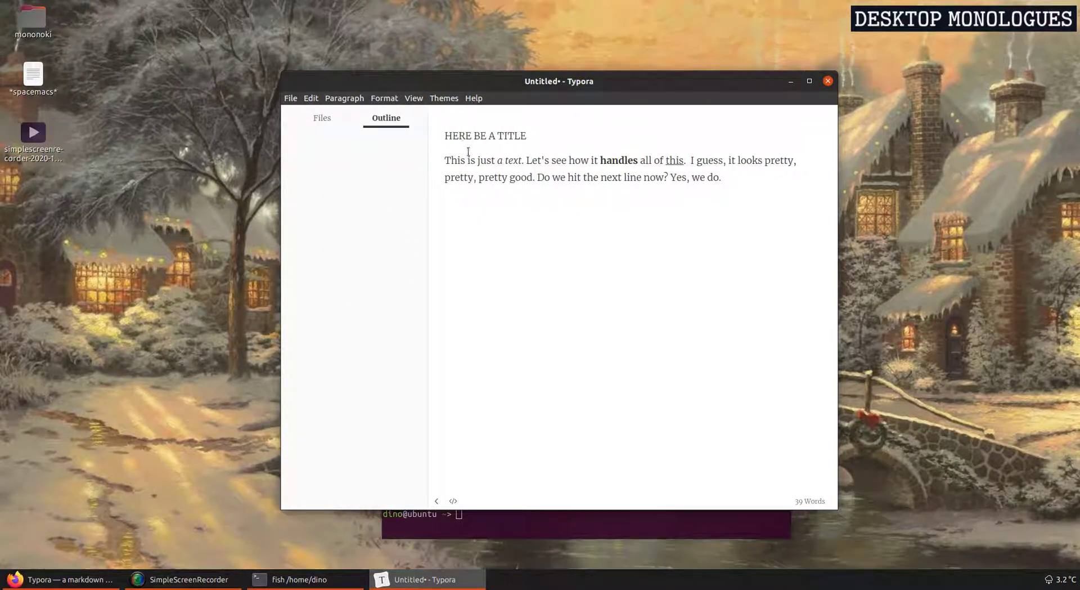
- Format the line "HERE BE A TITLE" as Heading 1
triple_click(456, 138)
click(384, 98)
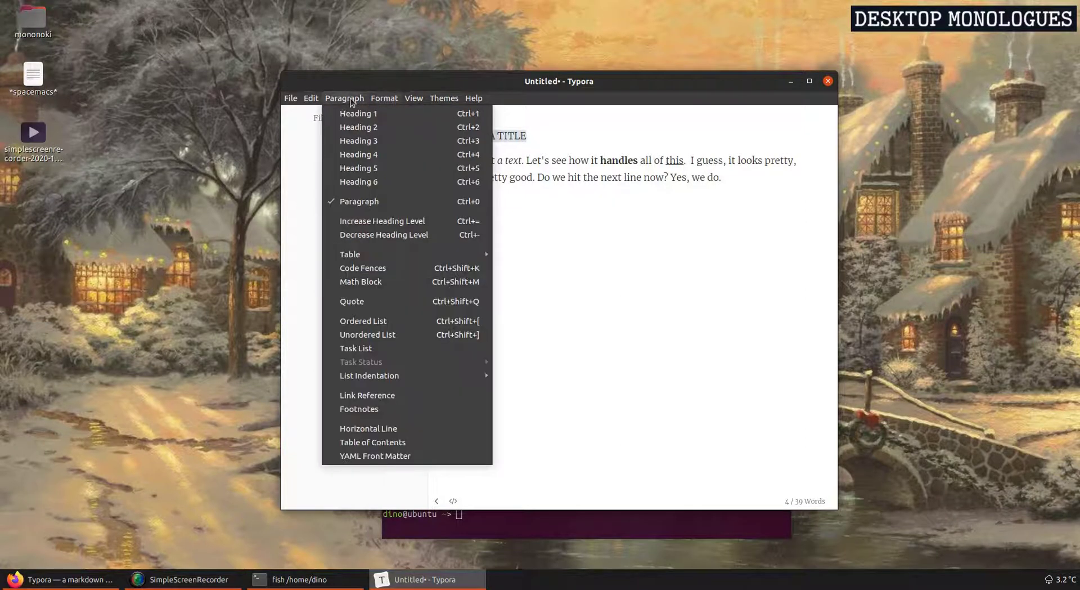
click(355, 113)
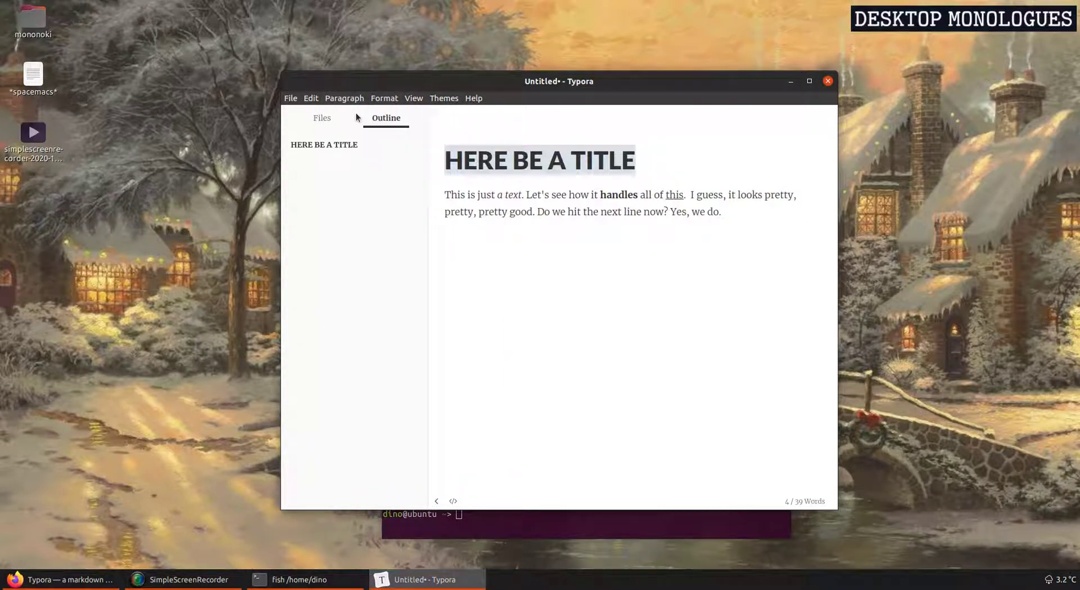
- Insert the line "Chapter 1." between the title and the paragraph and format it as Heading 2
click(497, 195)
key(Home)
key(Return)
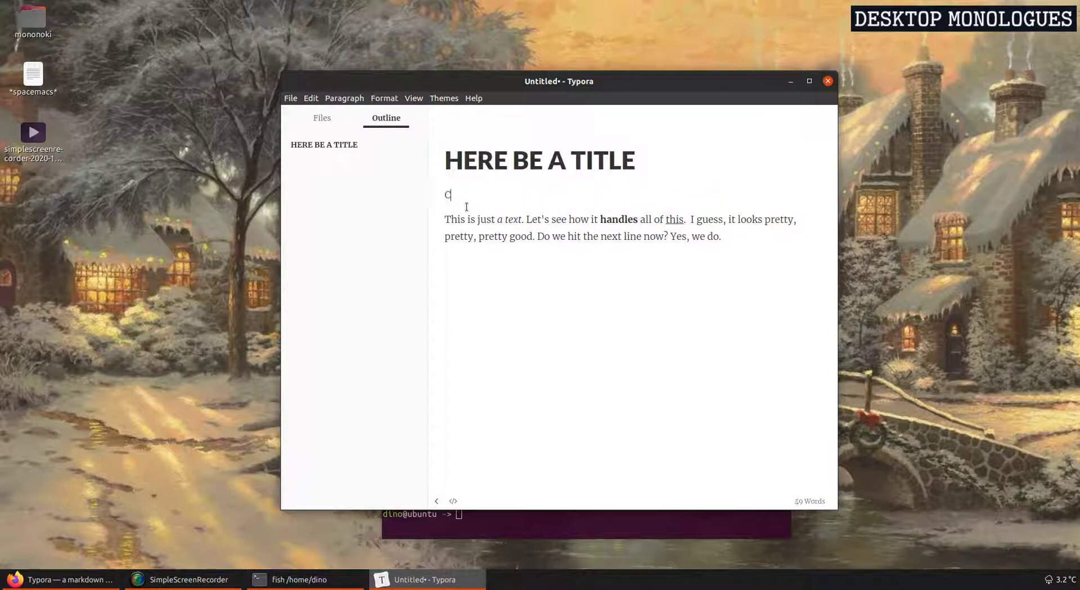
text(Chapter 1.)
drag(513, 193, 423, 191)
click(345, 97)
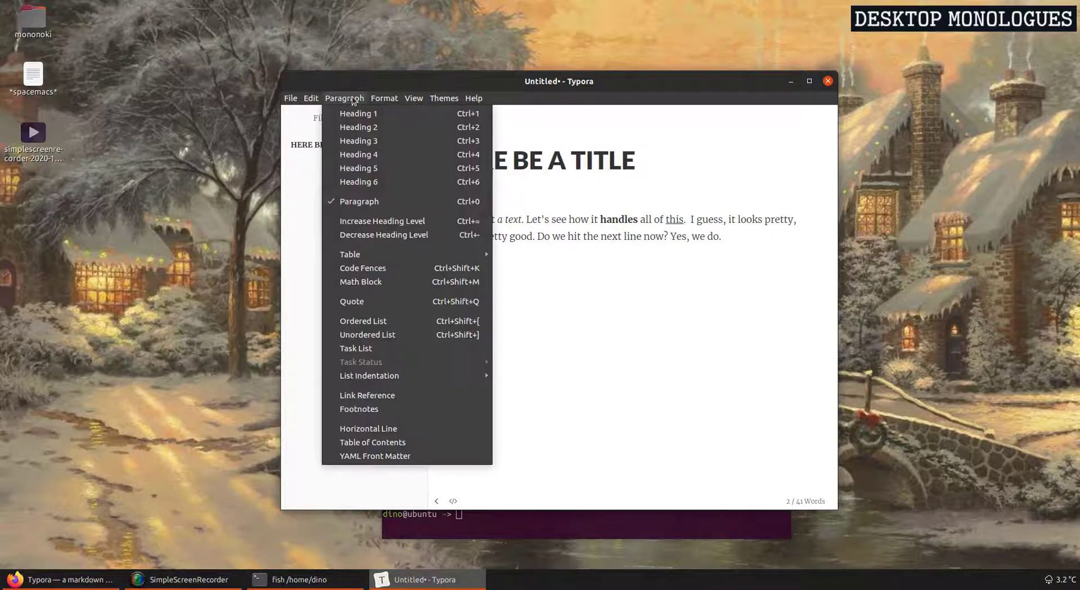
click(364, 133)
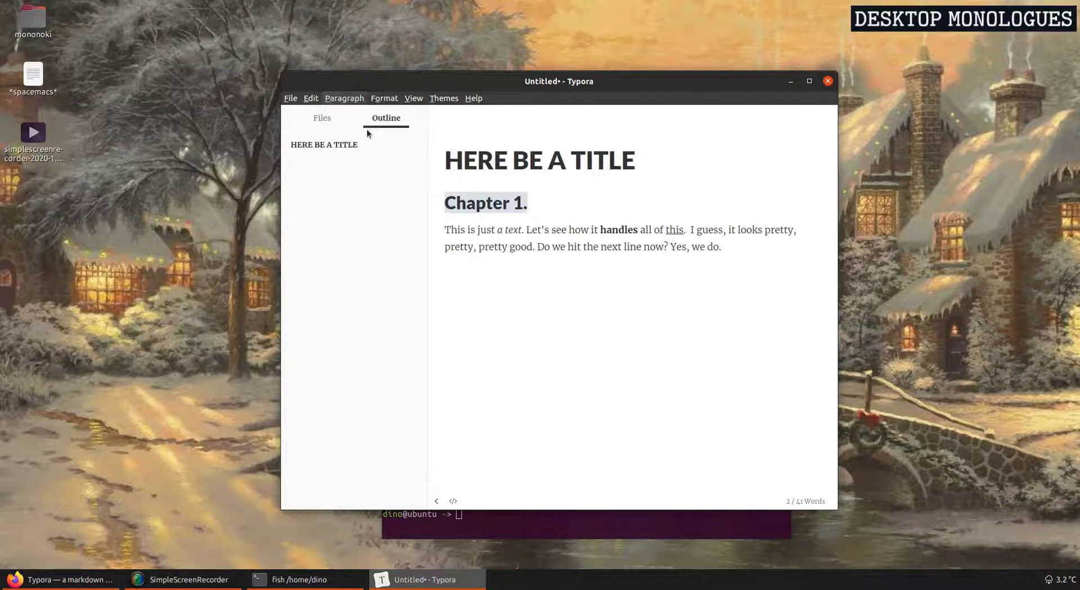
click(560, 220)
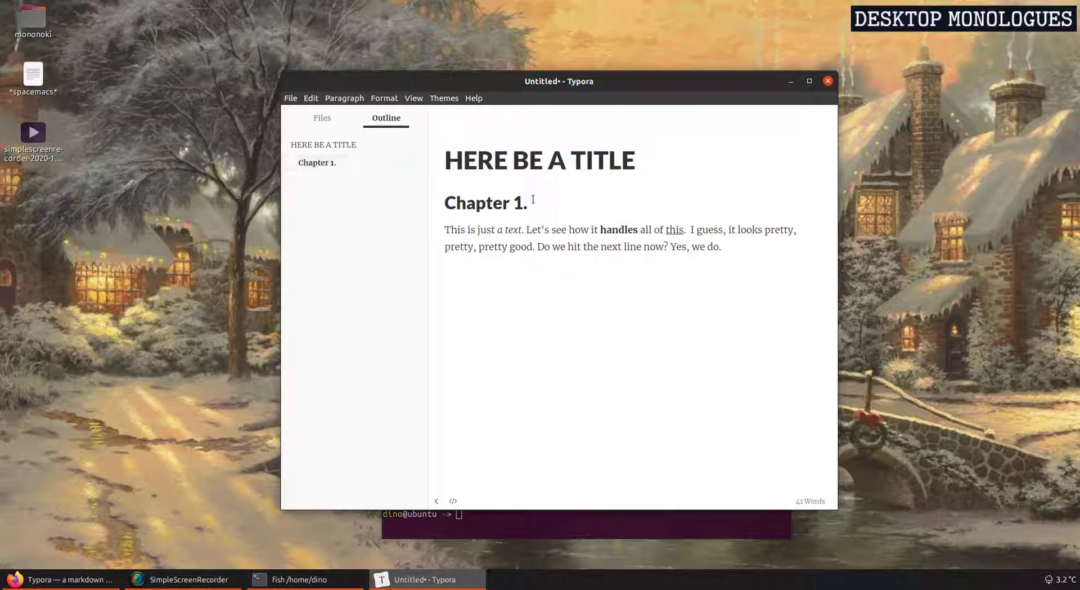
- Copy "Chapter 1." below the paragraph and add the line "Some text, right?" under it
drag(532, 200, 429, 200)
key(ctrl+c)
click(586, 275)
key(Return)
key(Return)
key(ctrl+v)
text(ome)
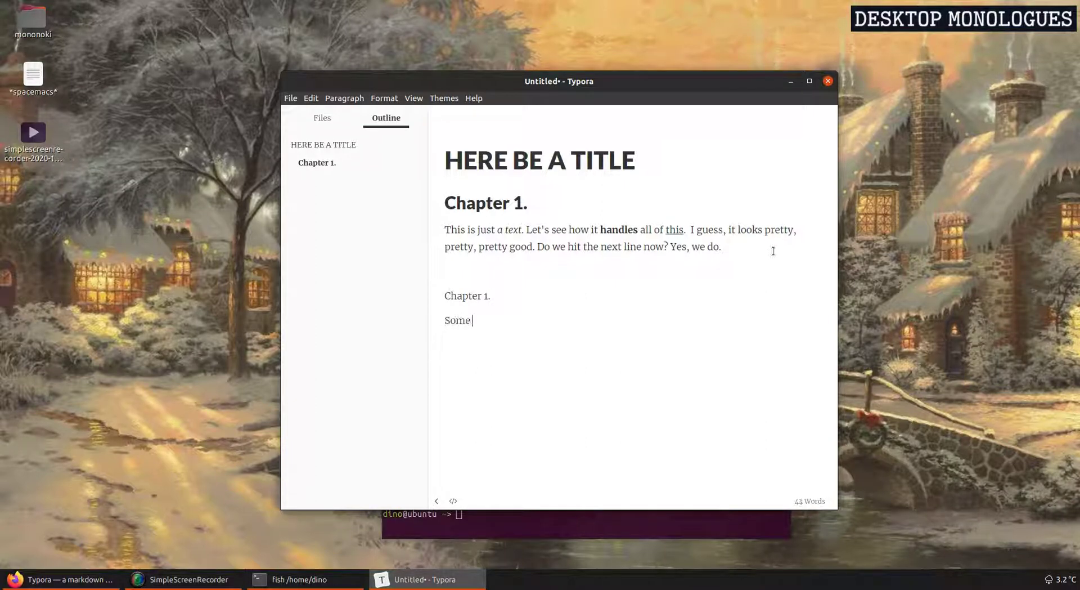
text( text. right)
- Format the copied "Chapter 1." line as Heading 2 and renumber it to "Chapter 2."
triple_click(503, 294)
triple_click(478, 294)
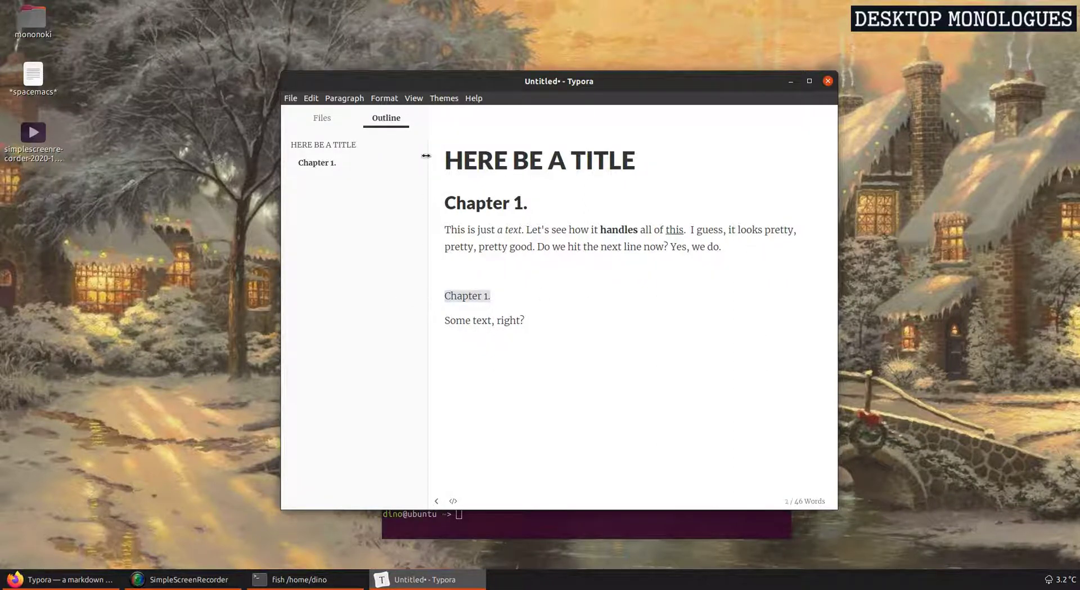
click(344, 97)
click(372, 126)
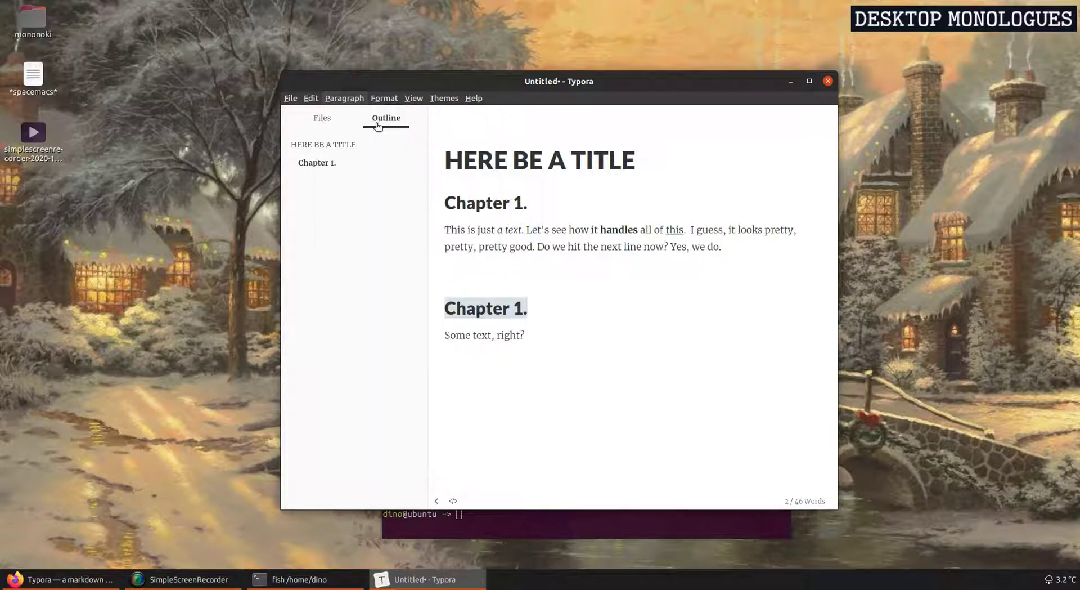
click(509, 288)
key(BackSpace)
text(2)
- Duplicate the "Chapter 2." heading together with its text at the end of the document
click(619, 313)
drag(535, 333, 414, 312)
key(ctrl+c)
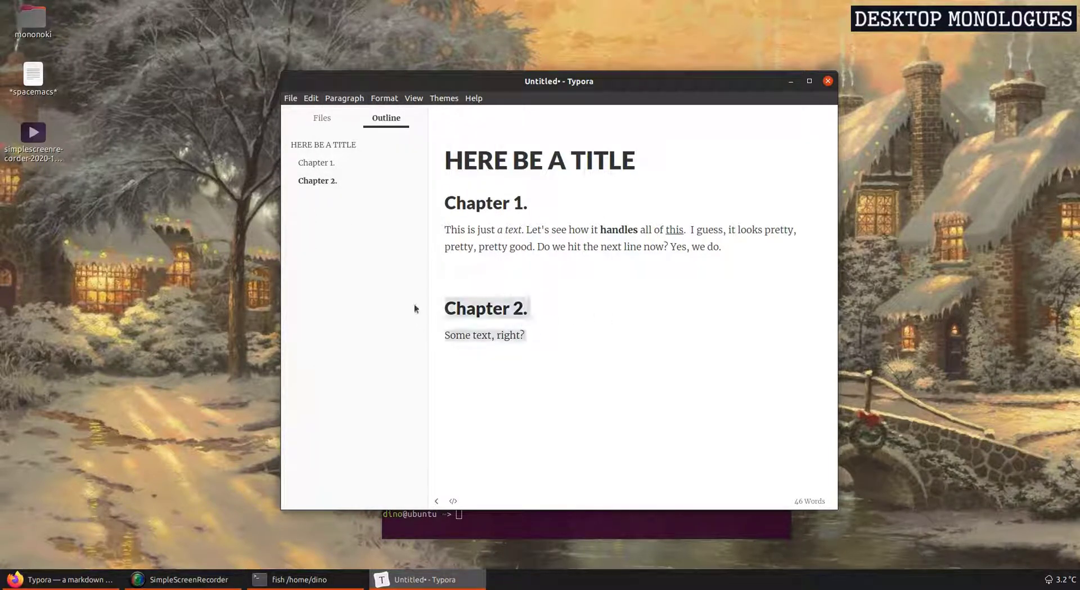
key(Right)
key(Return)
key(ctrl+v)
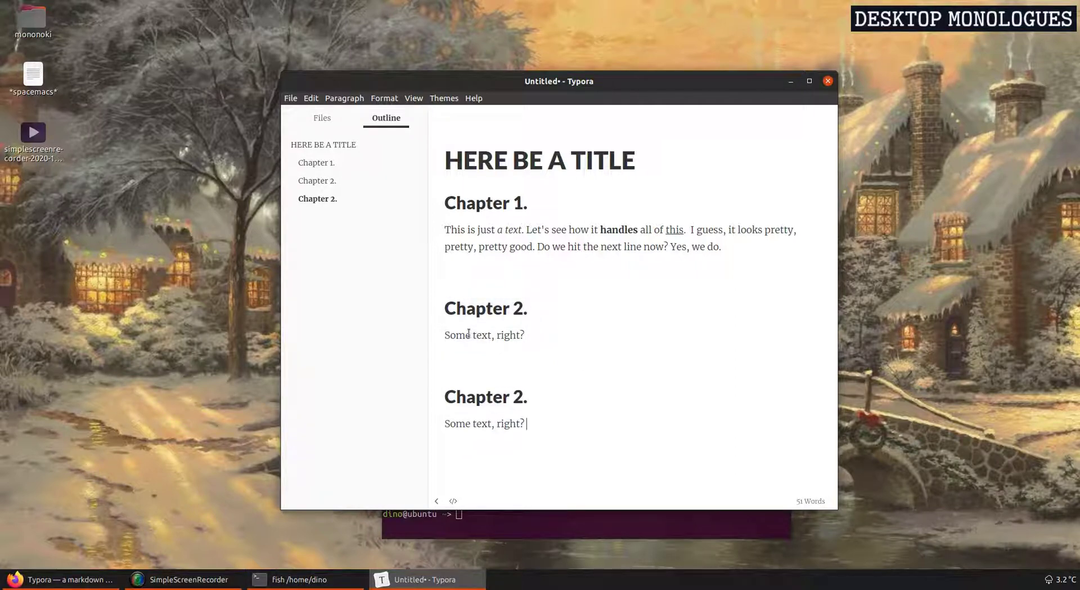
- Renumber the duplicated heading to "Chapter 3." and replace the text under it with "Additional stuff."
click(520, 397)
key(BackSpace)
text(3)
drag(525, 423, 434, 421)
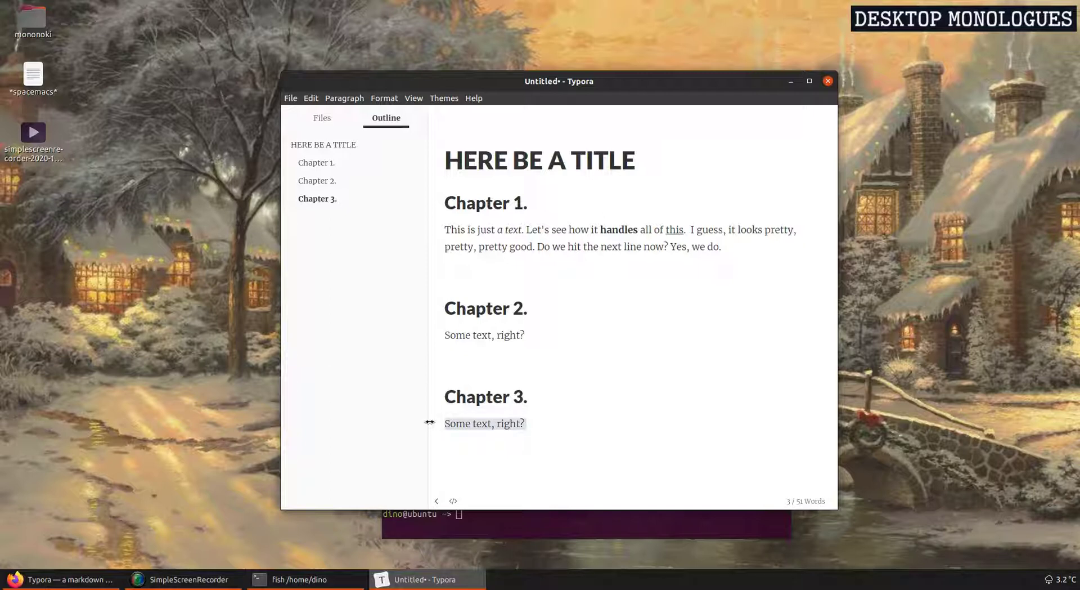
text(Additional stuff.)
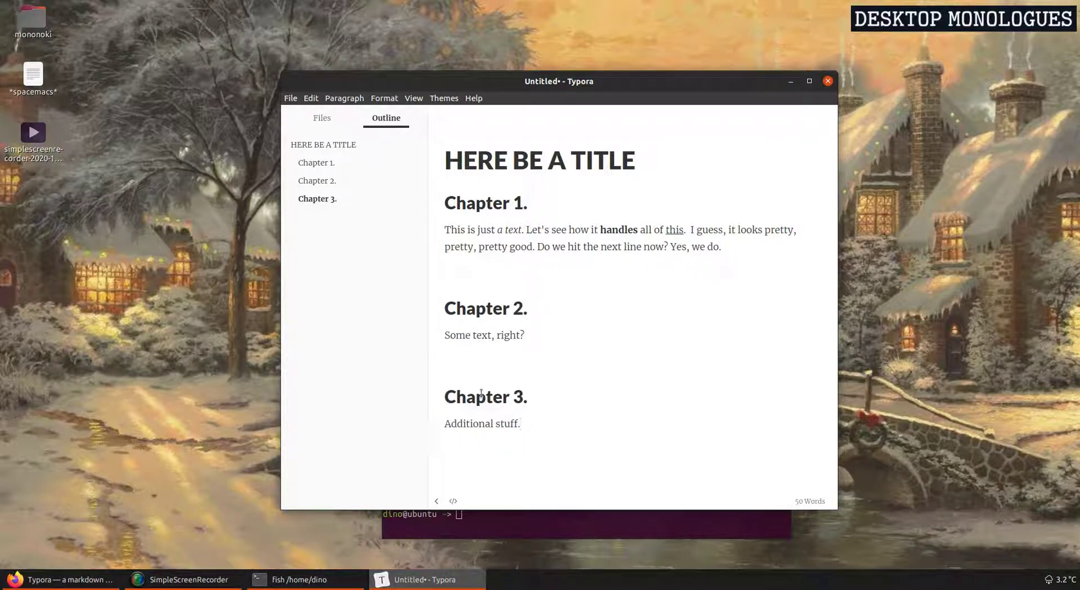
click(495, 209)
click(342, 97)
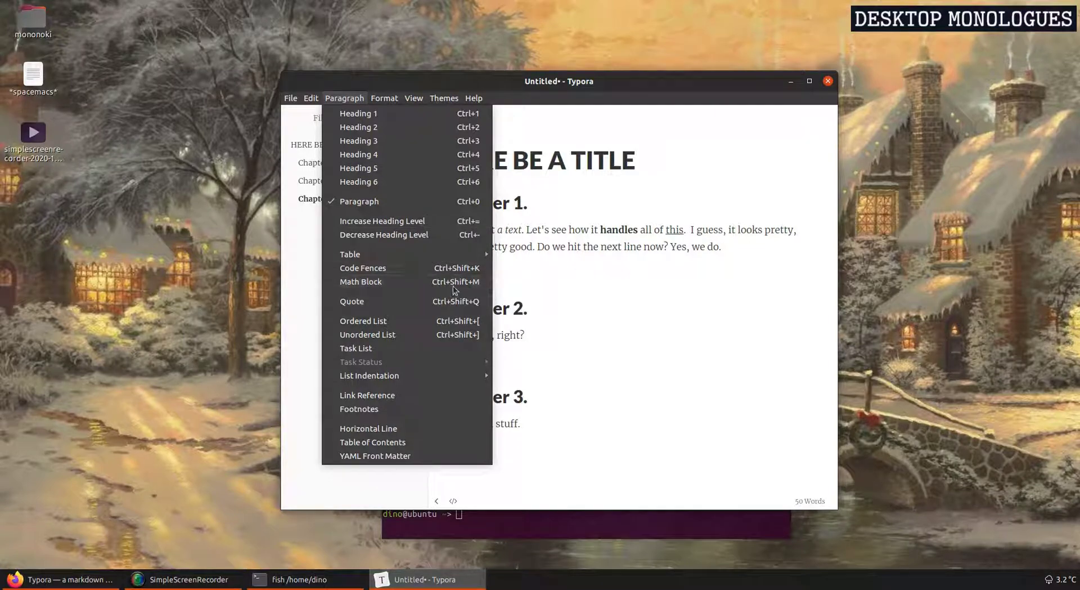
mouse_move(447, 252)
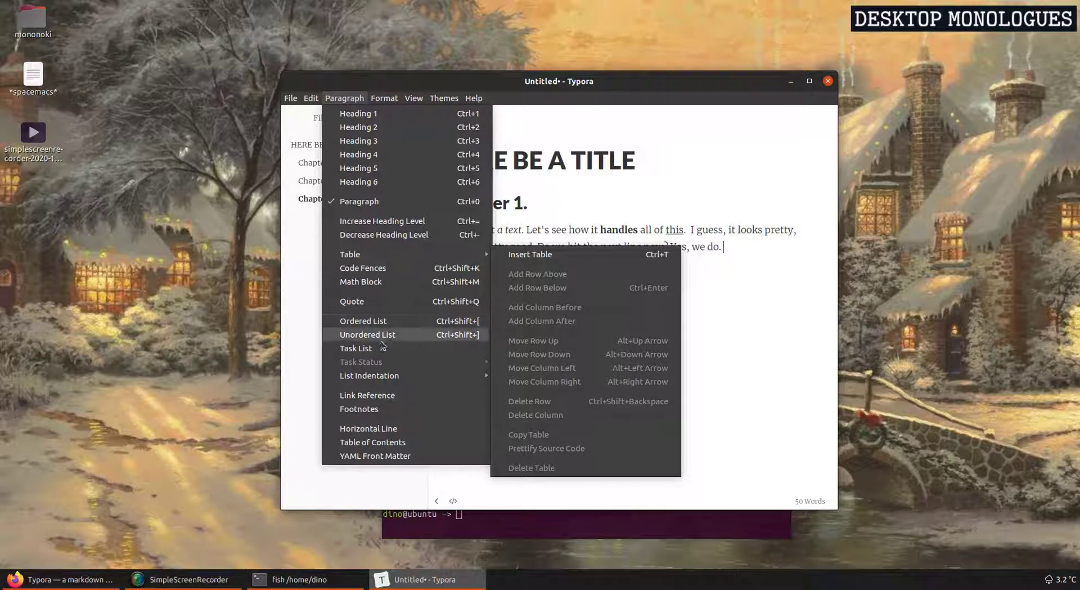
mouse_move(387, 382)
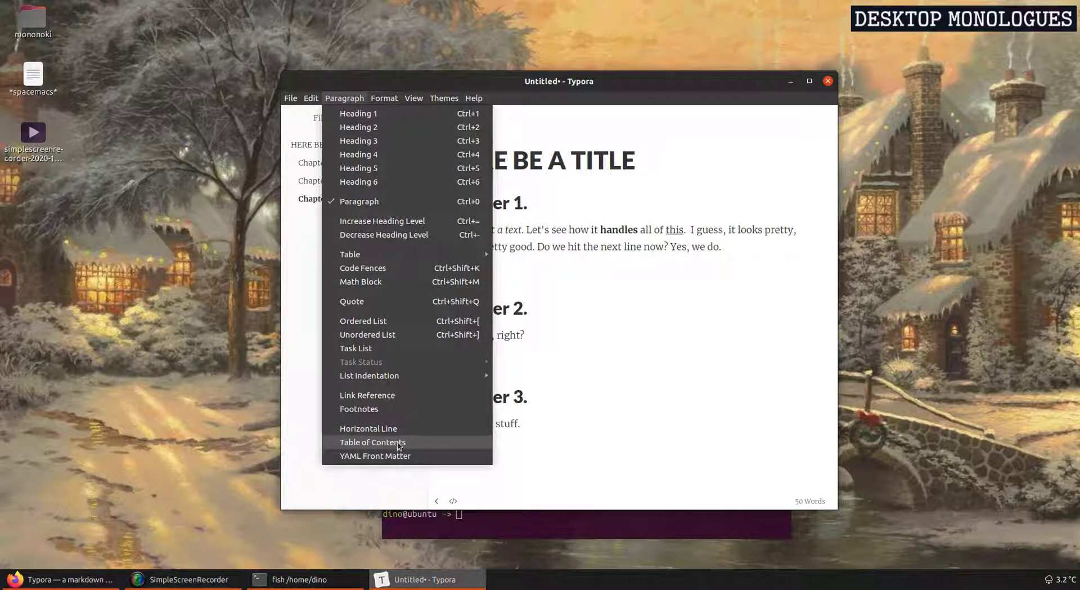
click(665, 268)
drag(590, 90, 577, 67)
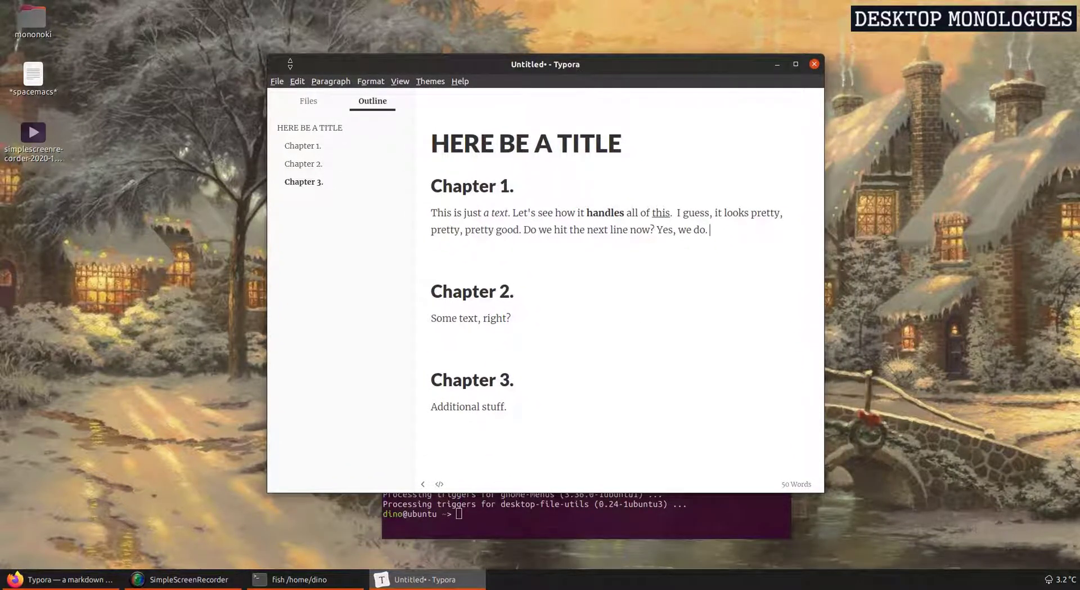
click(399, 83)
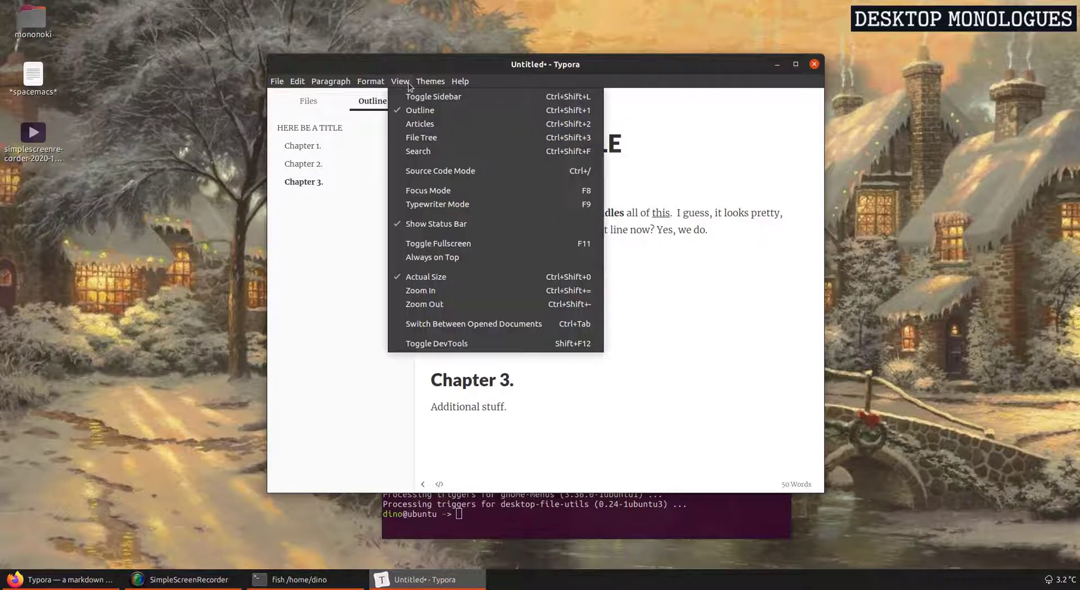
click(416, 110)
key(ctrl+shift+1)
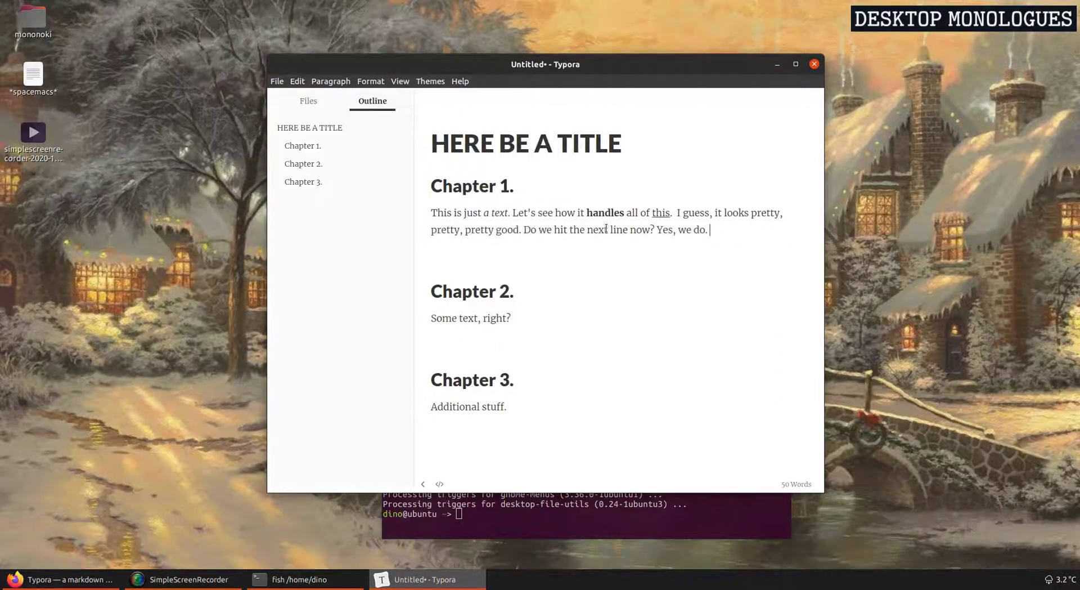
- Turn on Focus Mode and dismiss its notification
click(371, 84)
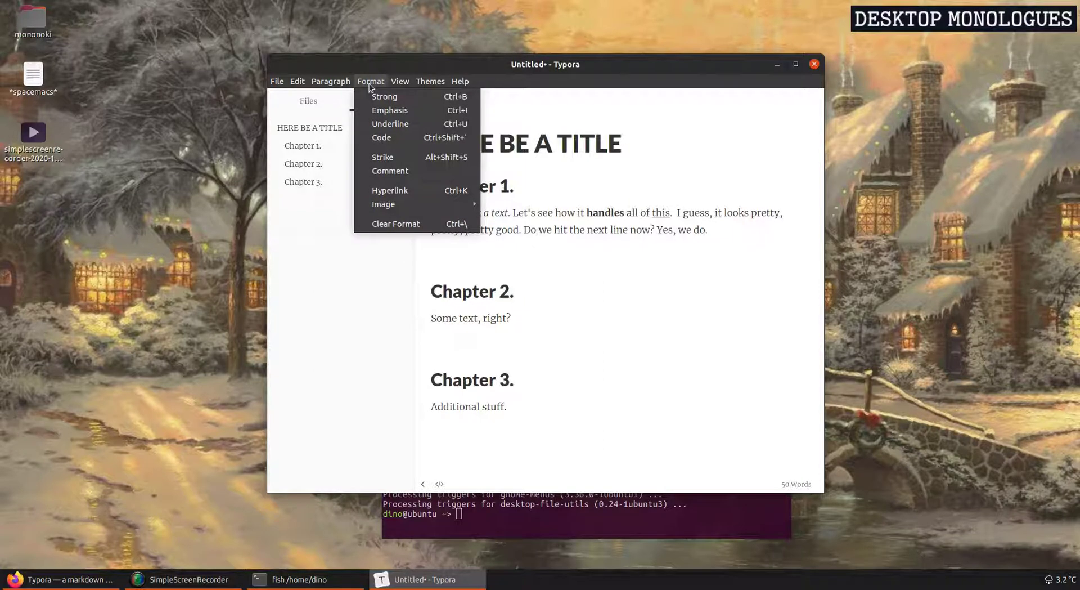
click(458, 191)
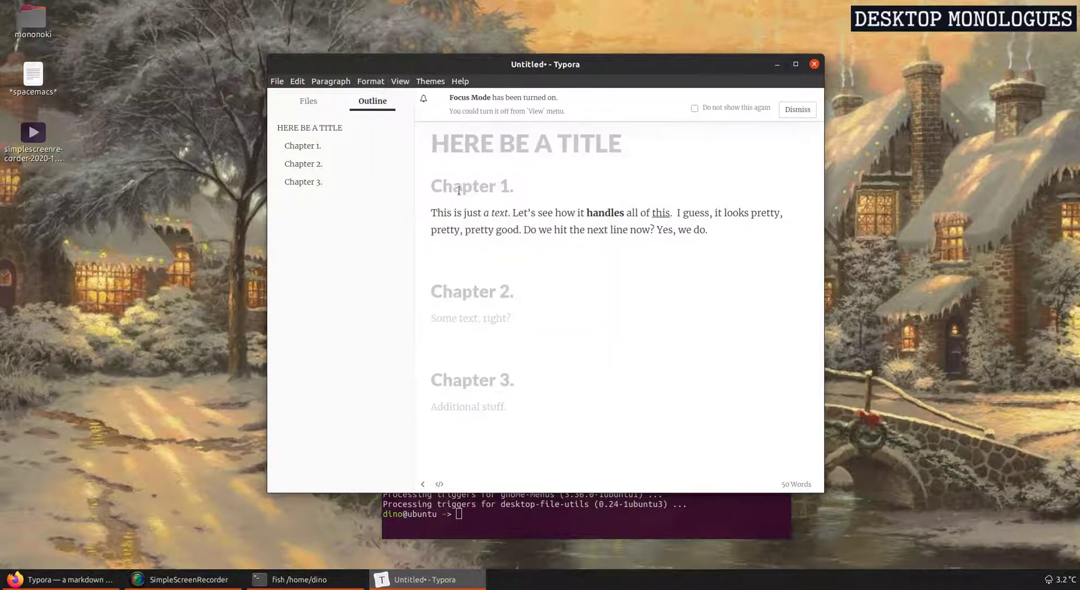
click(797, 109)
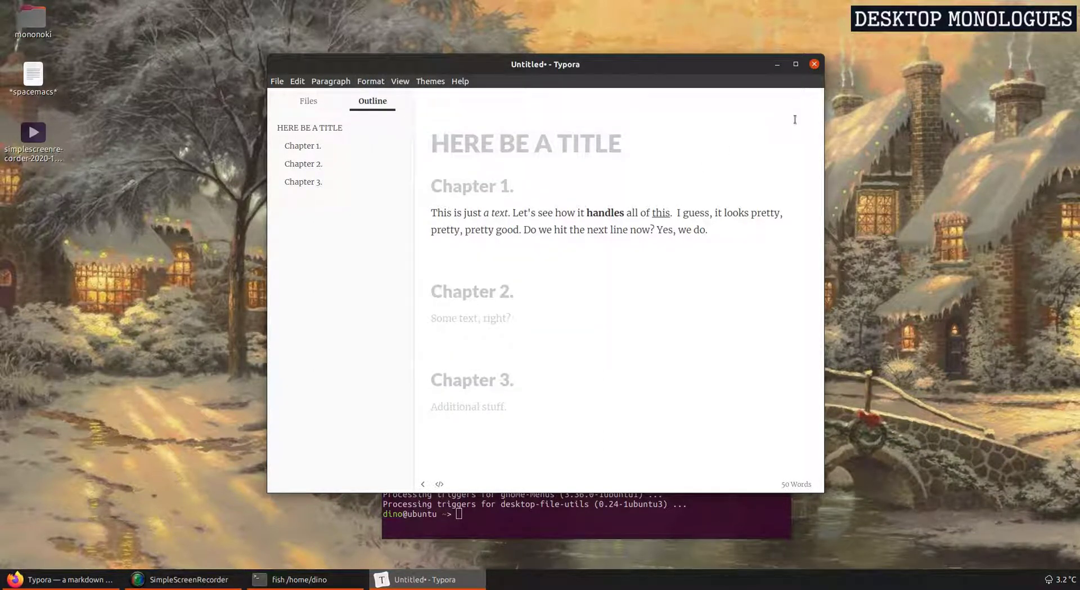
- Add the line "Now we are writing in a focusing mode. You see?" at the end of the Chapter 1 paragraph
click(559, 142)
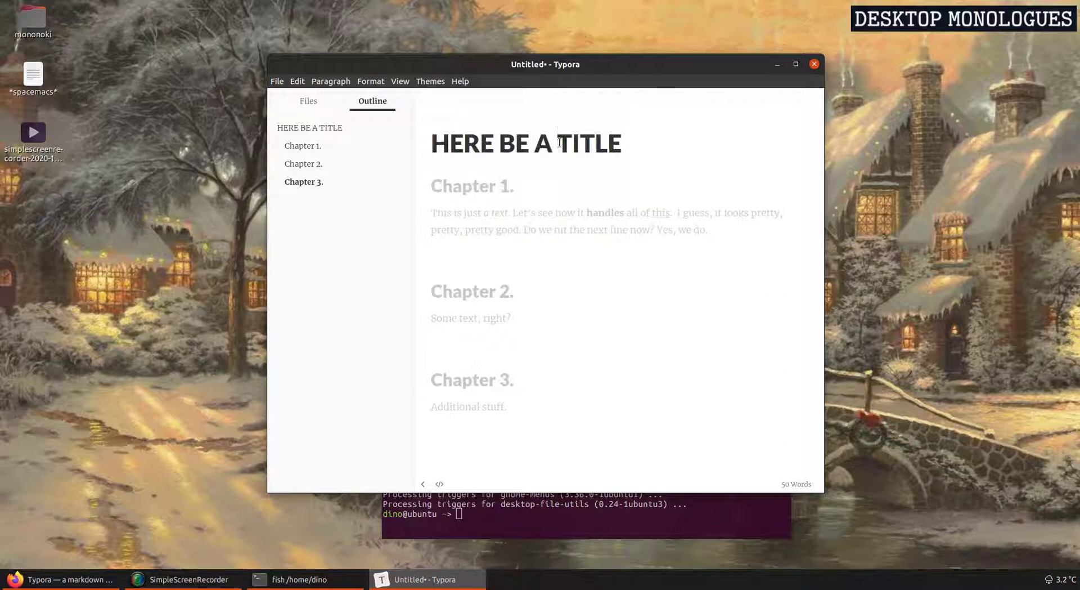
key(Down)
key(Down)
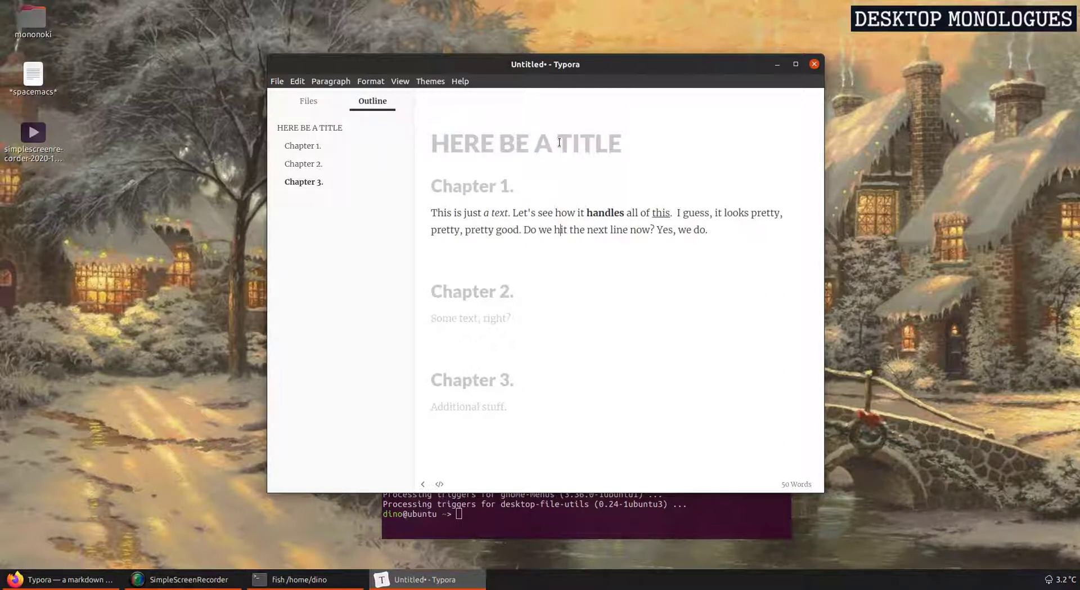
key(Right)
key(Right)
key(Right)
key(Right)
key(Right)
key(Right)
key(Right)
key(Right)
key(Right)
key(Right)
key(Right)
key(Right)
key(Right)
key(Right)
key(Right)
key(shift+Return)
text(Now we are )
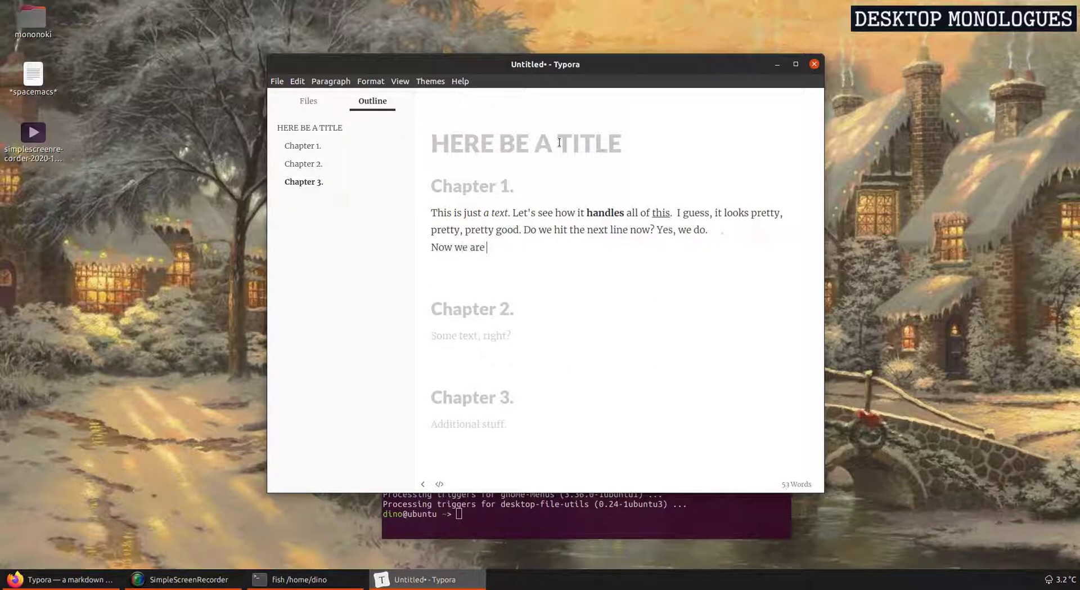
text(writing in a focusing mode. You see?)
- Try the Newsprint theme in Focus Mode and return to the Pixyll theme
click(430, 81)
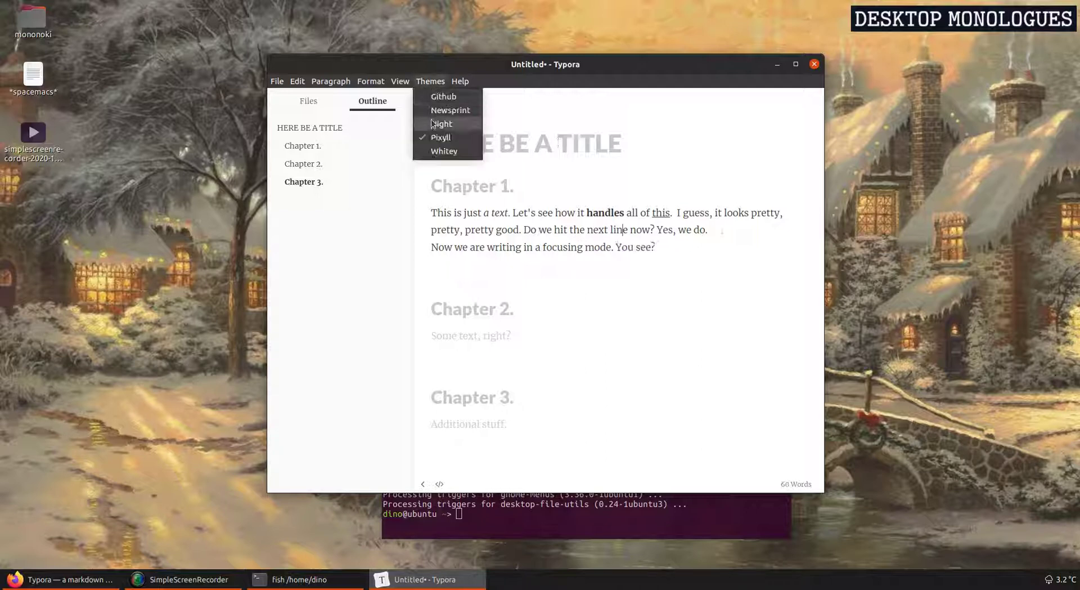
click(448, 110)
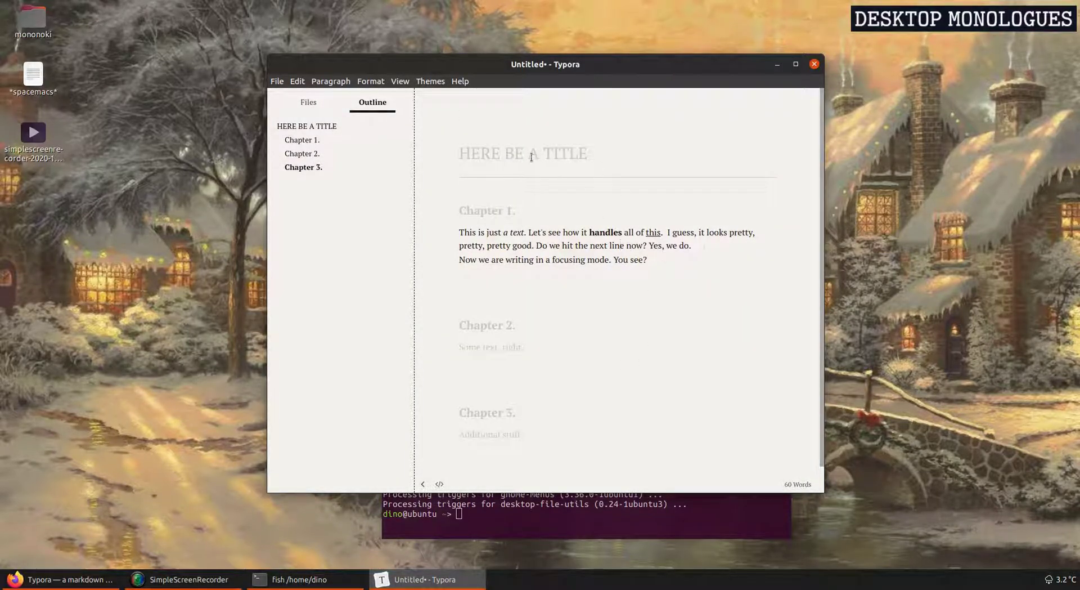
key(Return)
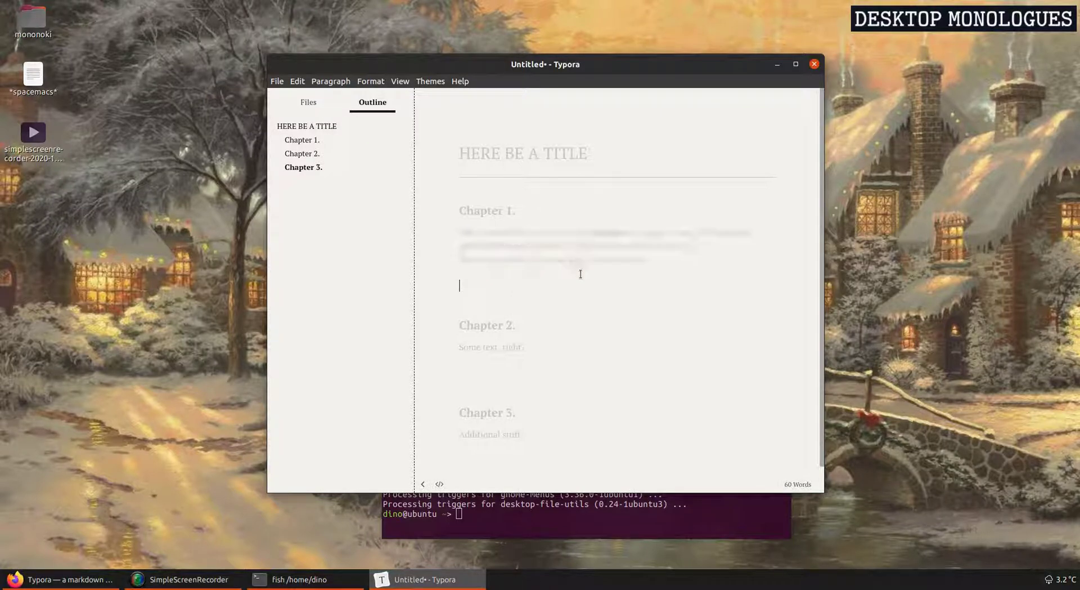
key(ctrl+z)
click(429, 81)
click(444, 136)
- Move the cursor from the Chapter 1 paragraph past the Chapter 2 text and up to its heading to examine Focus Mode
key(End)
key(Return)
key(BackSpace)
click(569, 343)
key(Return)
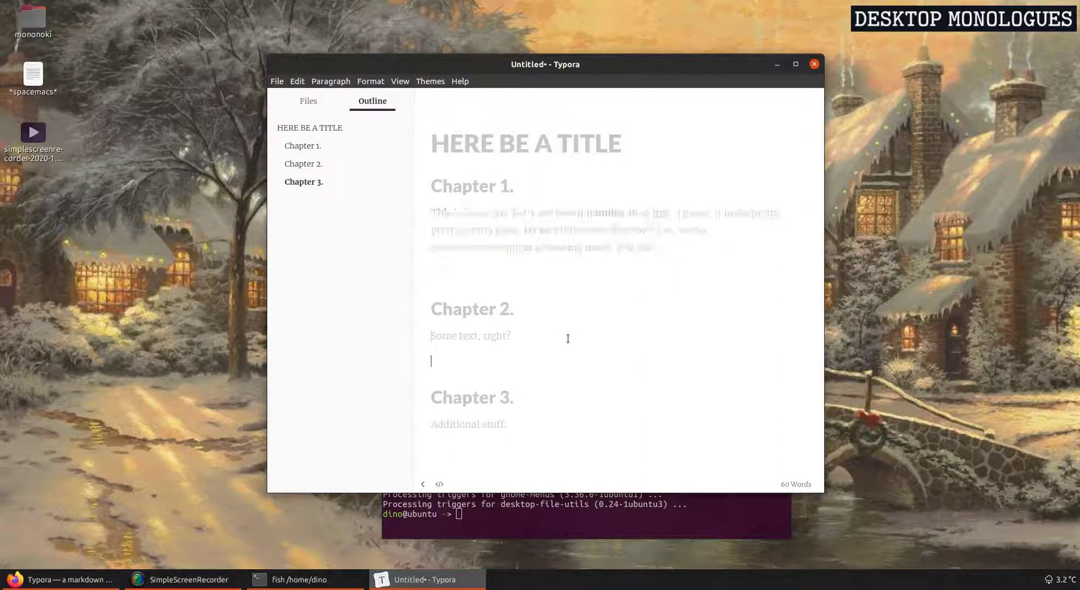
key(Up)
key(Up)
- Export the document as a PDF named "HERE BE A TITLE.pdf" to the Desktop folder
click(325, 86)
mouse_move(381, 84)
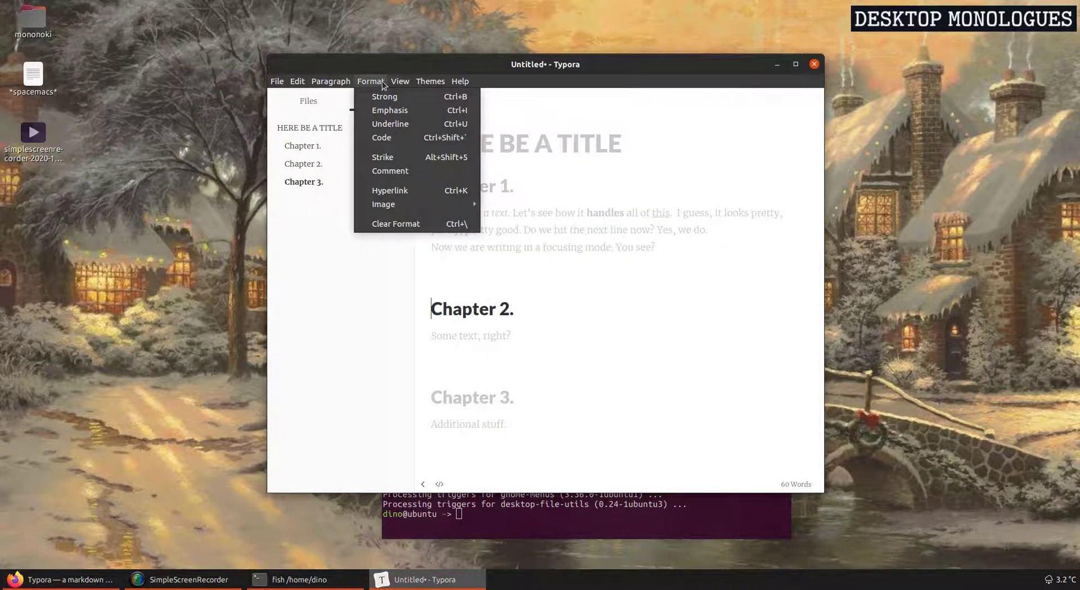
mouse_move(277, 81)
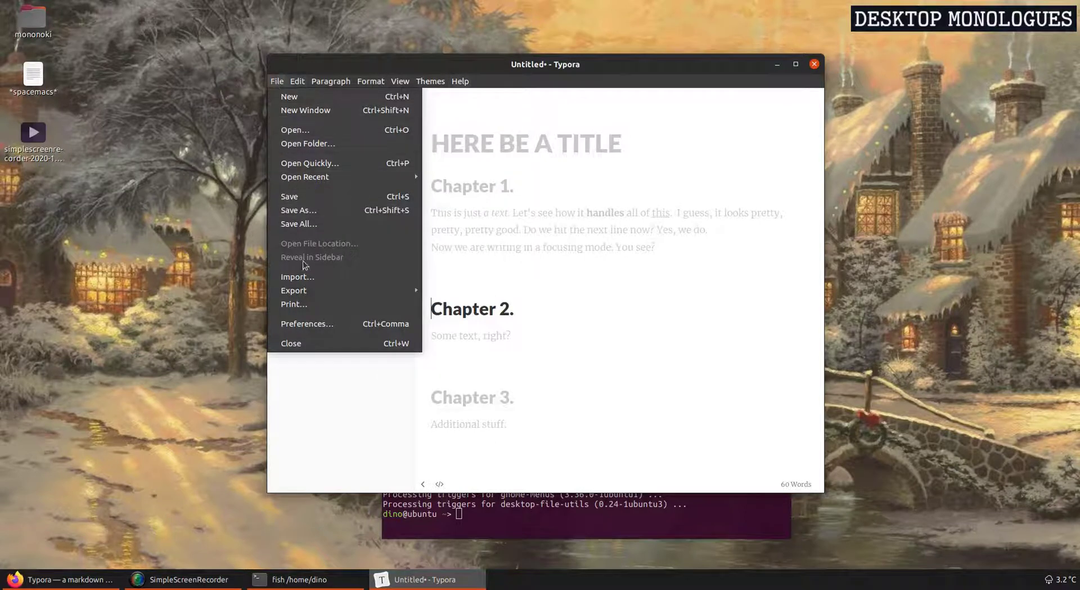
mouse_move(304, 290)
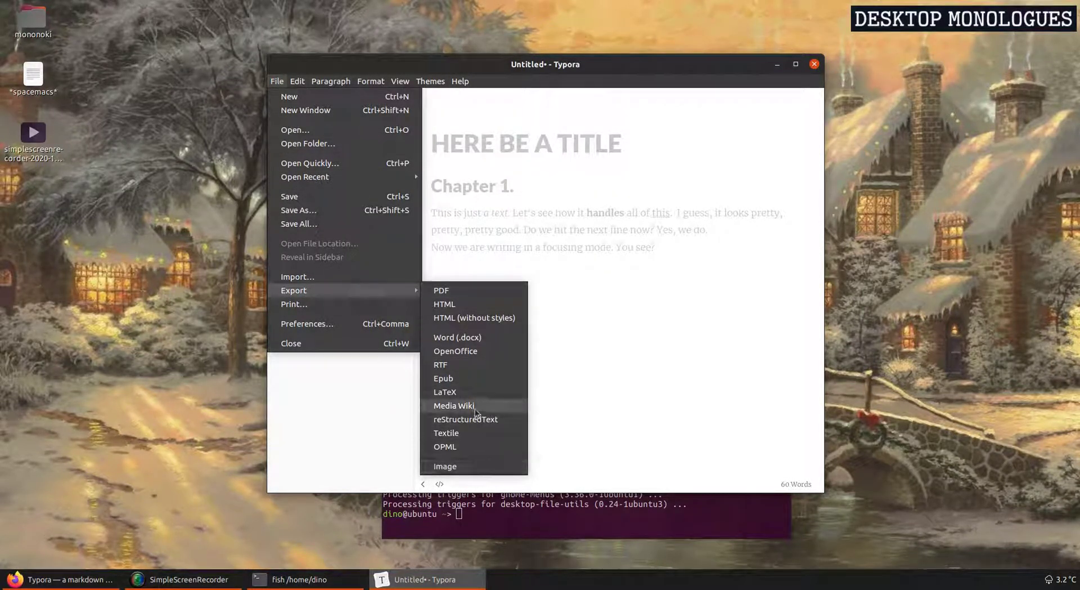
click(515, 294)
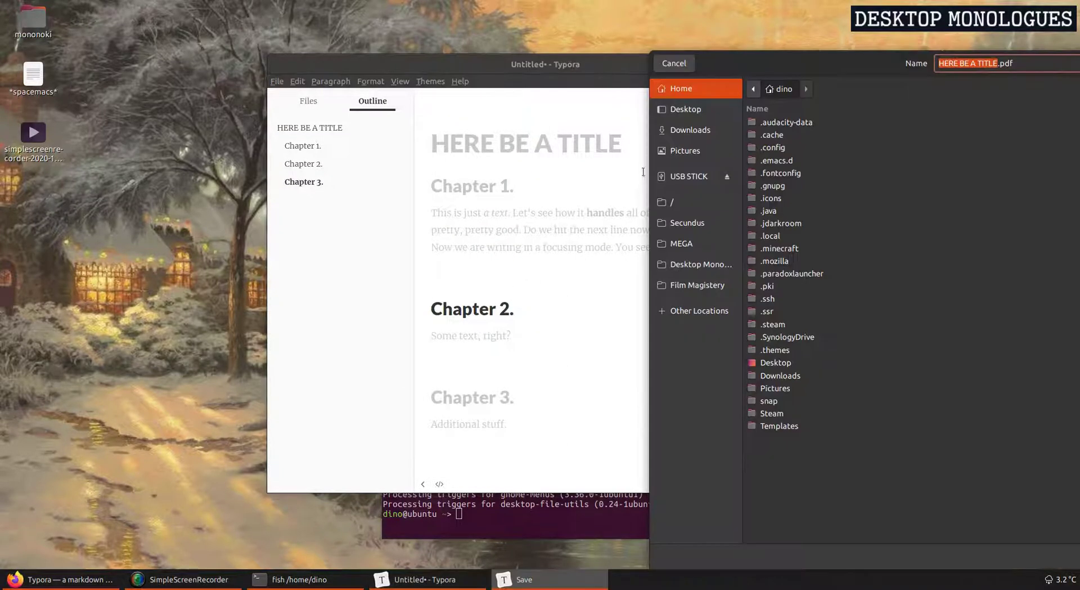
click(686, 110)
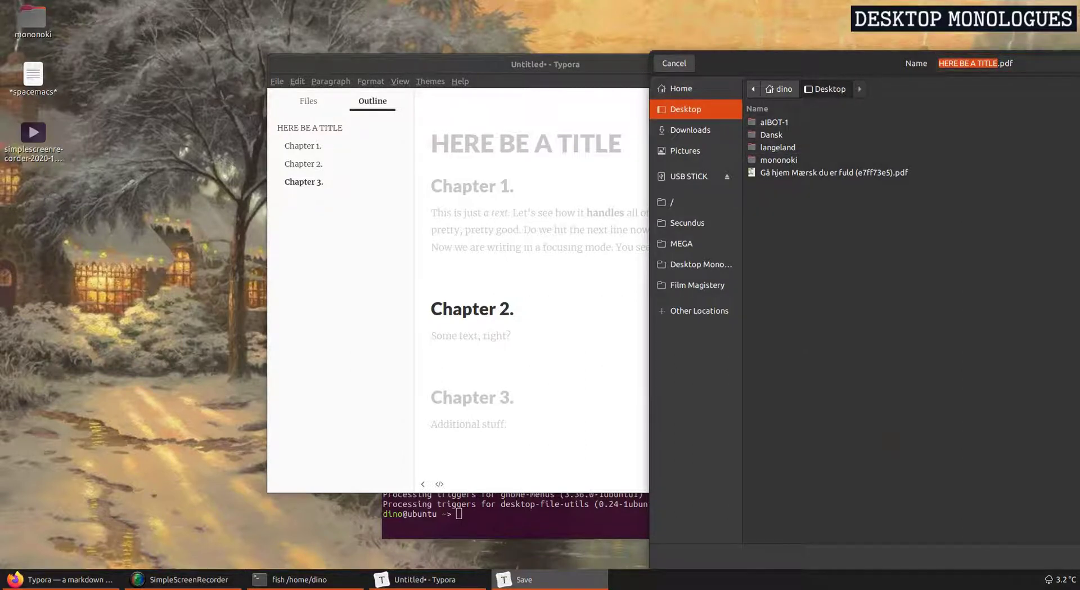
key(Return)
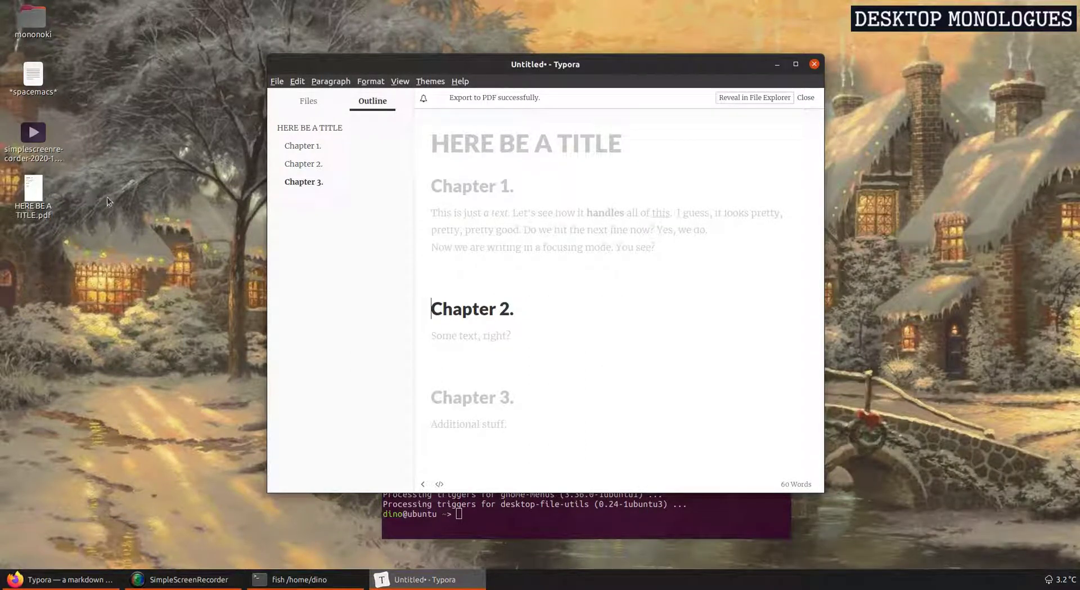
- Open the exported "HERE BE A TITLE.pdf" from the desktop and bring its whole window into view
click(35, 193)
drag(35, 191, 97, 190)
double_click(96, 190)
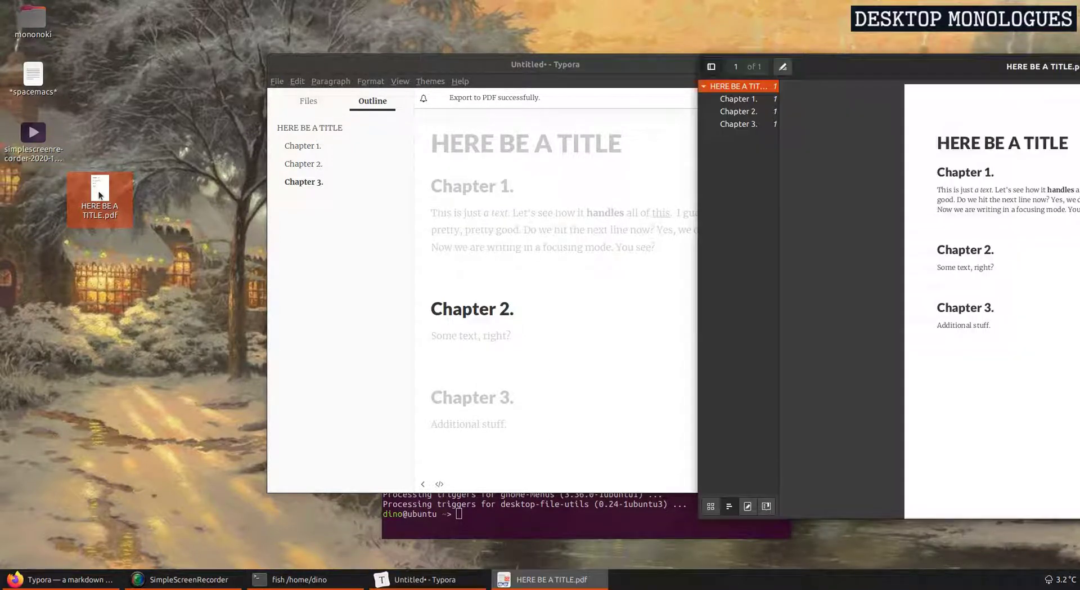
drag(1058, 66, 489, 67)
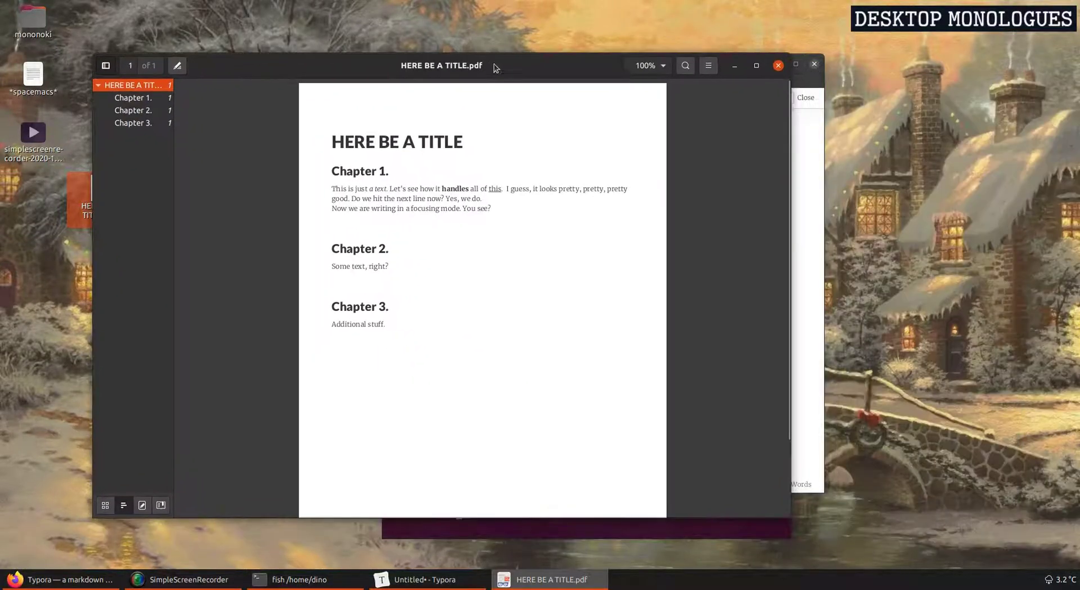
- Magnify the exported PDF to 144% and widen its outline sidebar to fit the full title
double_click(506, 68)
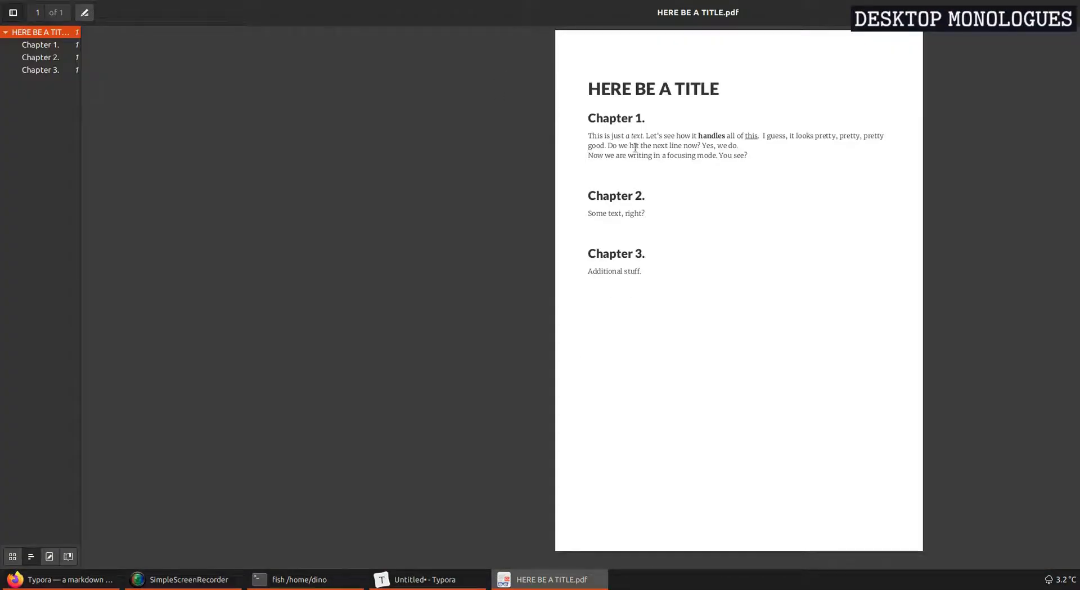
scroll(656, 136, up, 1)
scroll(661, 151, up, 1)
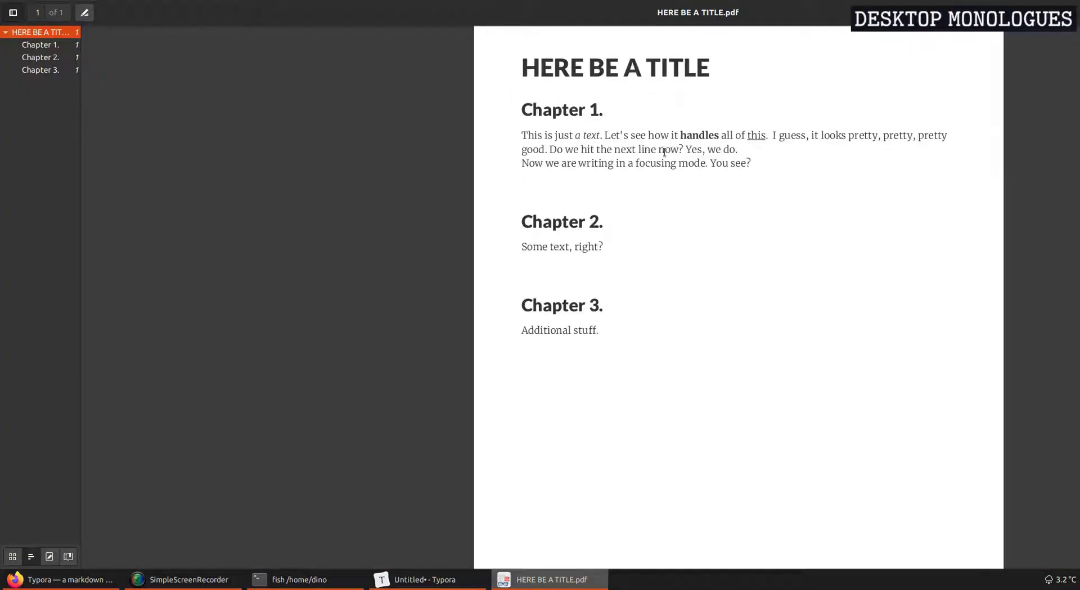
drag(803, 12, 624, 34)
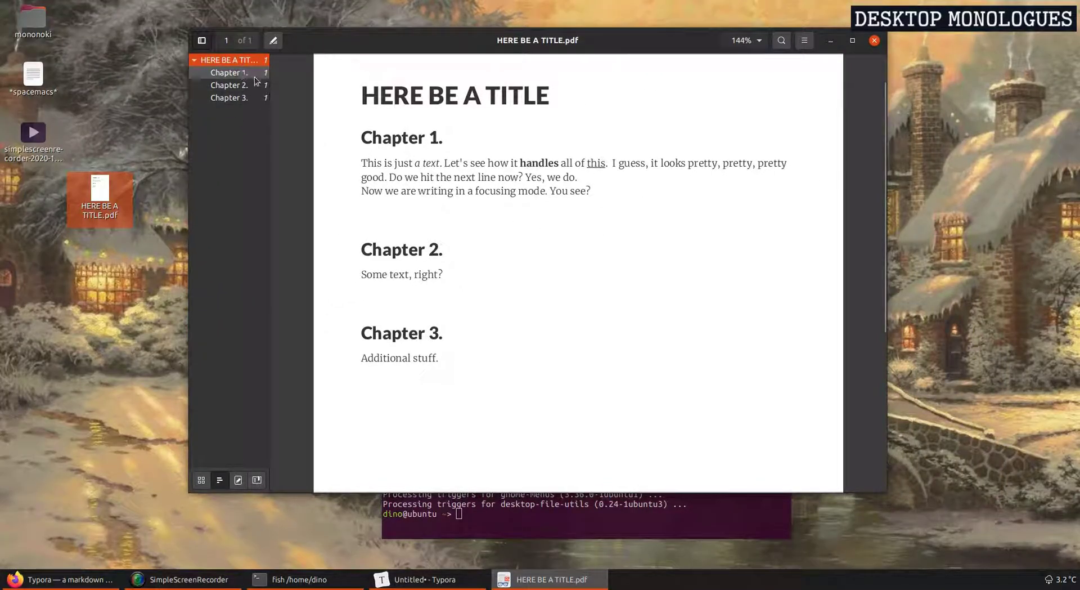
drag(271, 100, 292, 106)
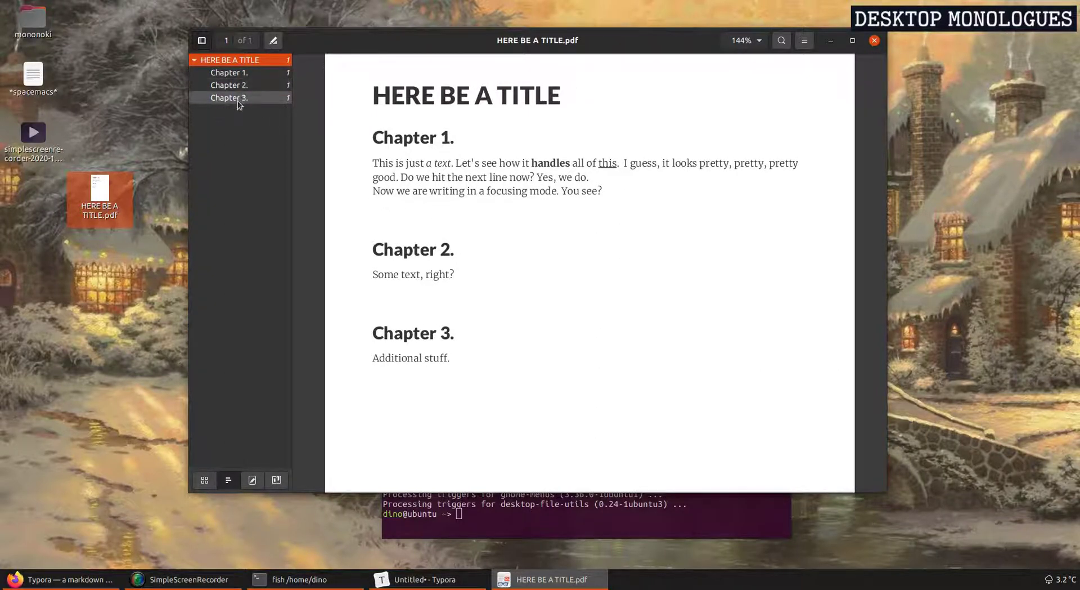
- Check the PDF's outline links by jumping through Chapters 1 to 3 and back to the title, and close the PDF
click(239, 73)
click(240, 85)
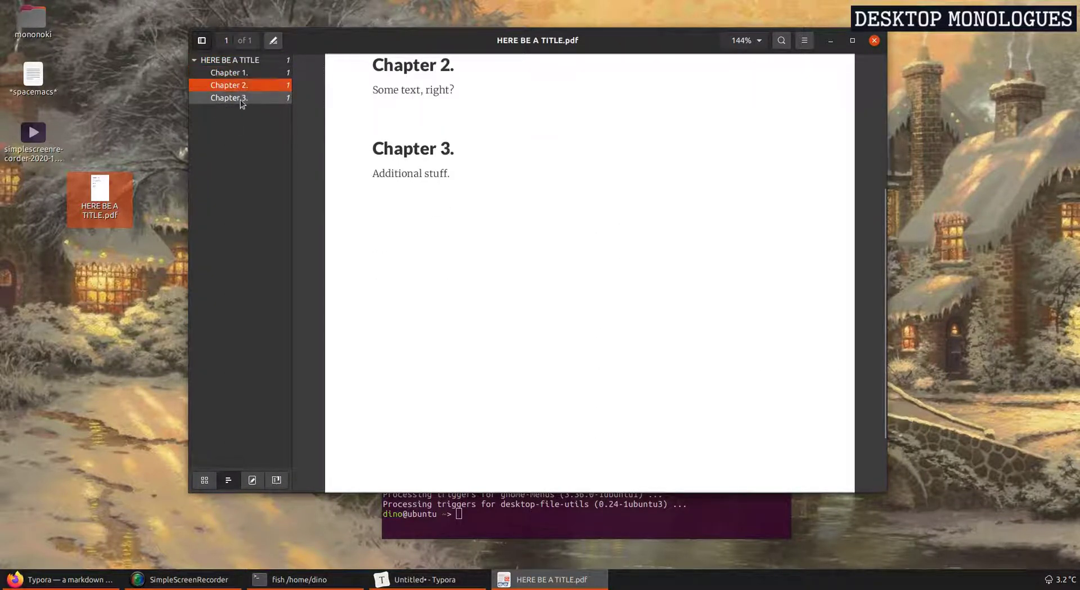
click(241, 97)
click(241, 72)
click(239, 60)
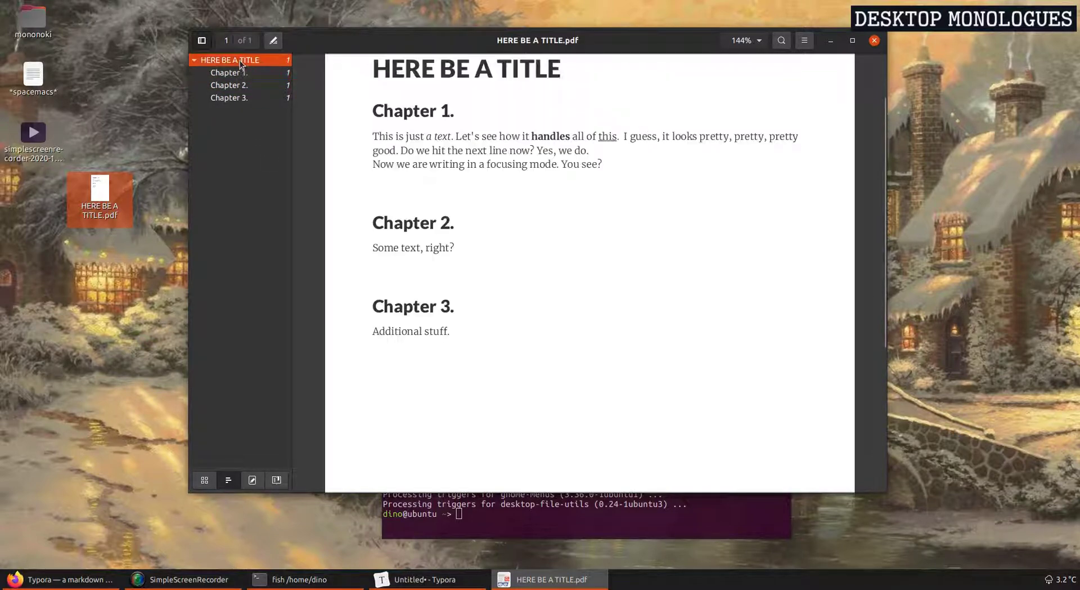
scroll(528, 263, up, 2)
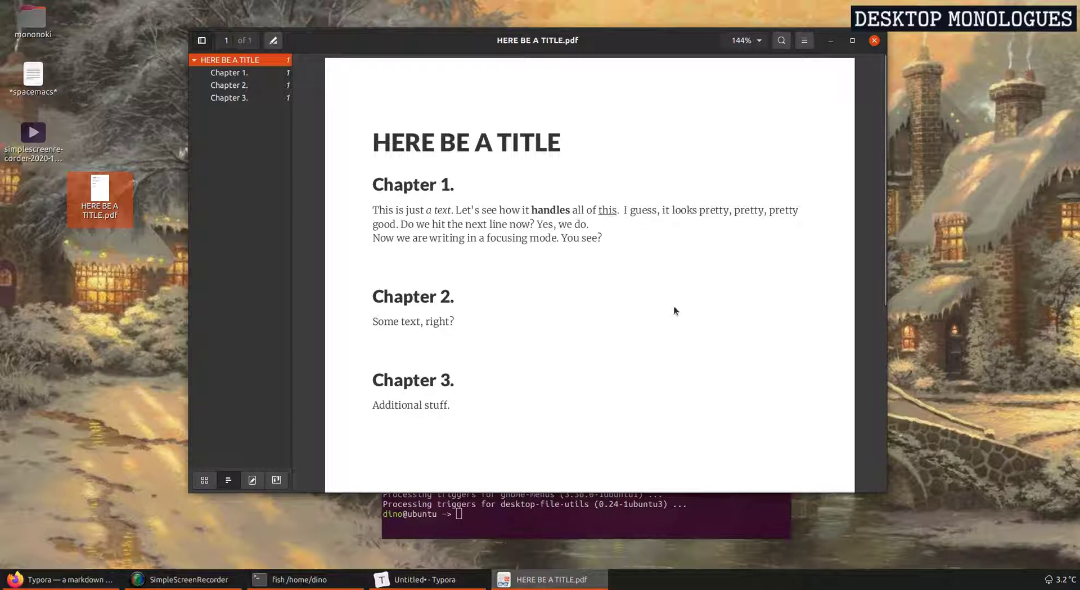
key(ctrl+w)
- Enable Auto Save in Typora's General preferences
click(291, 88)
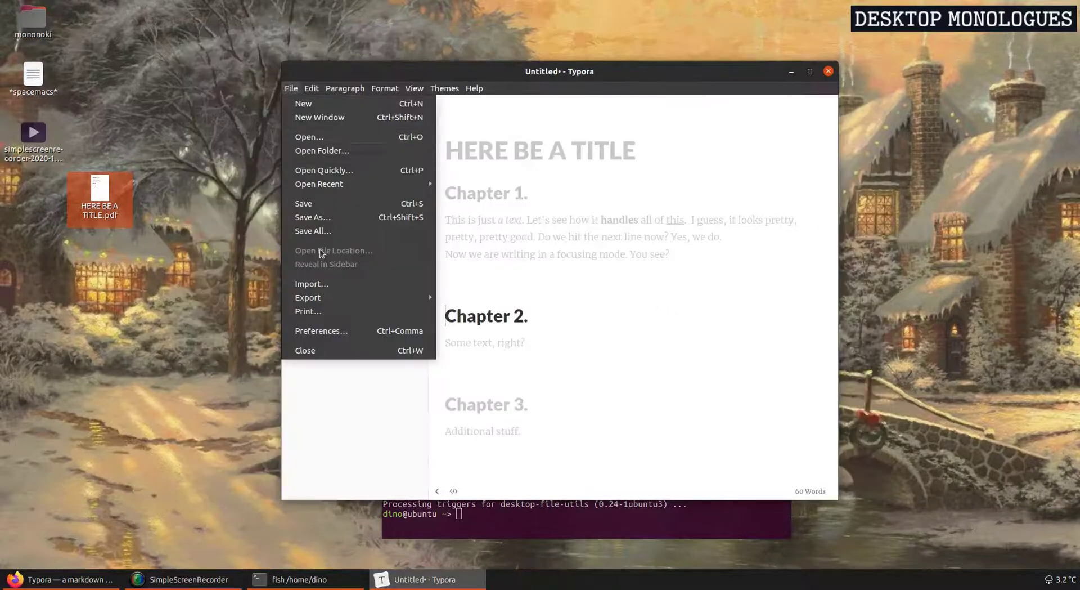
click(333, 337)
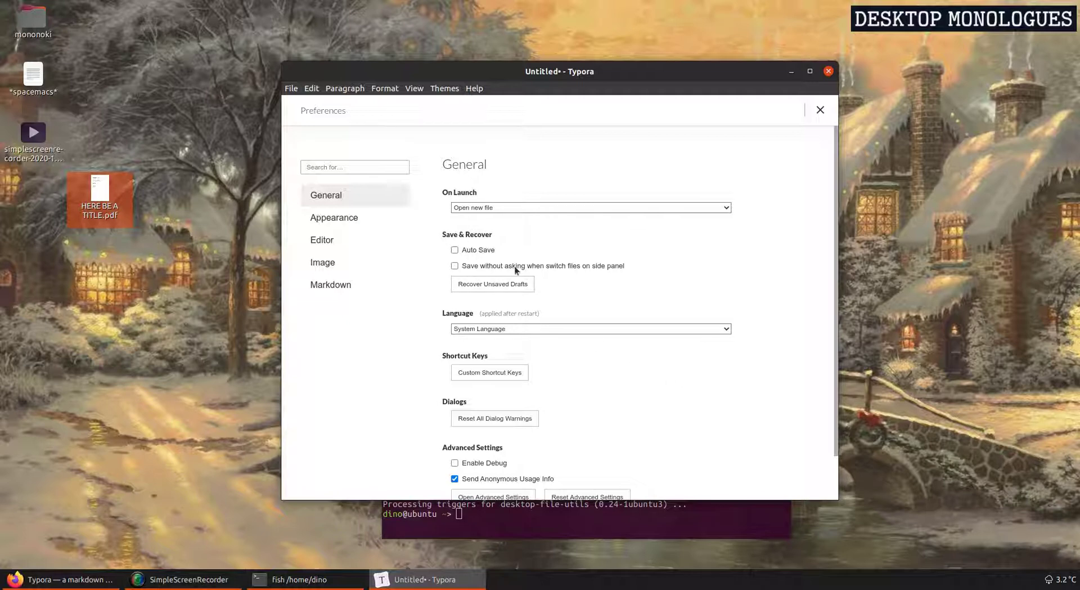
click(477, 250)
- Browse the list of available interface languages in the General preferences
scroll(685, 358, down, 2)
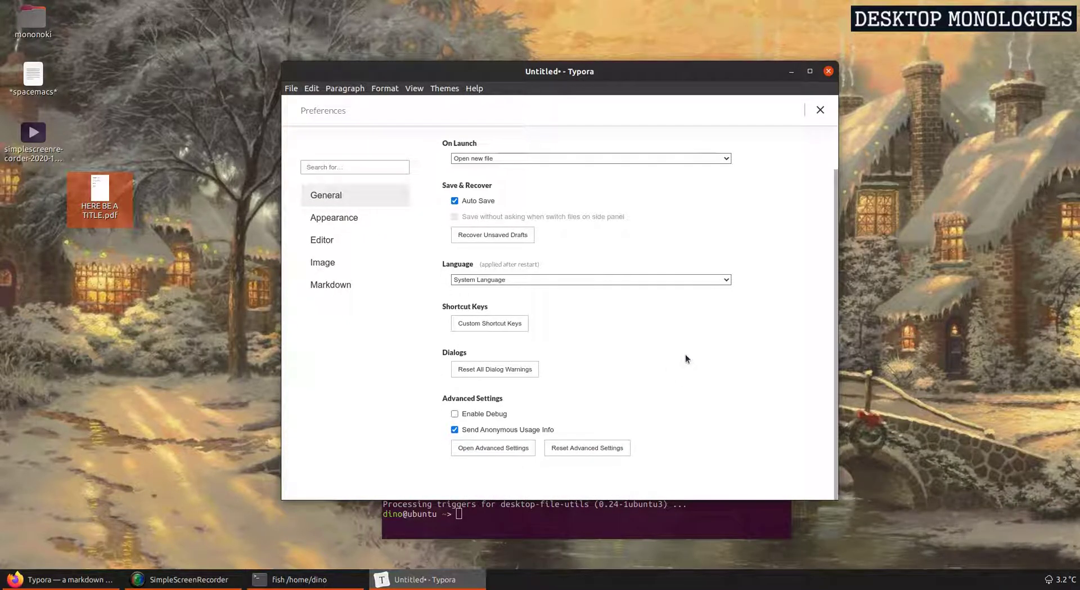
click(594, 280)
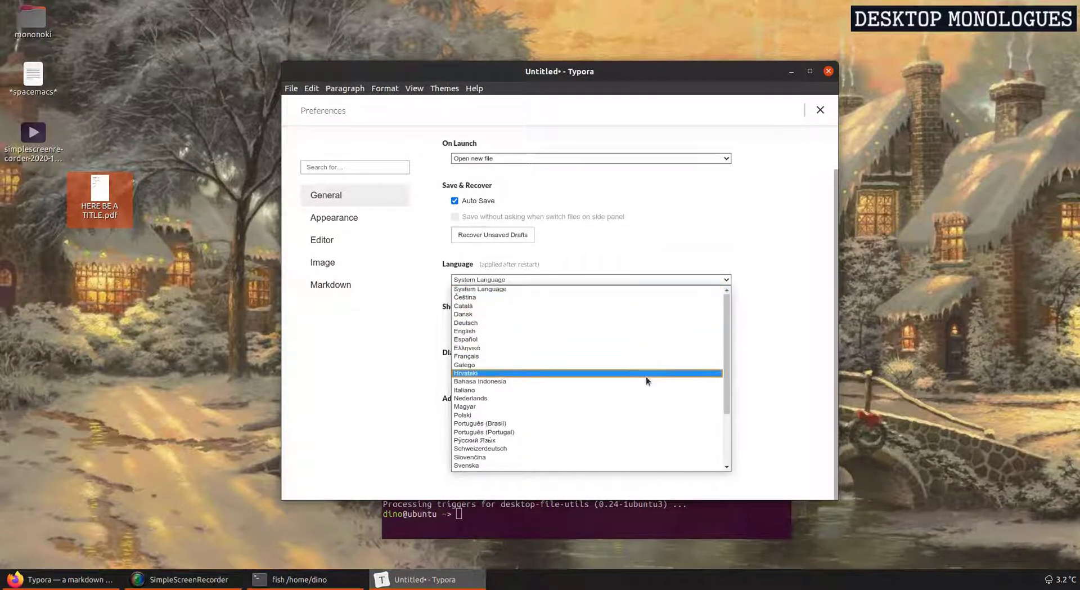
scroll(646, 376, down, 3)
scroll(645, 372, up, 3)
click(667, 237)
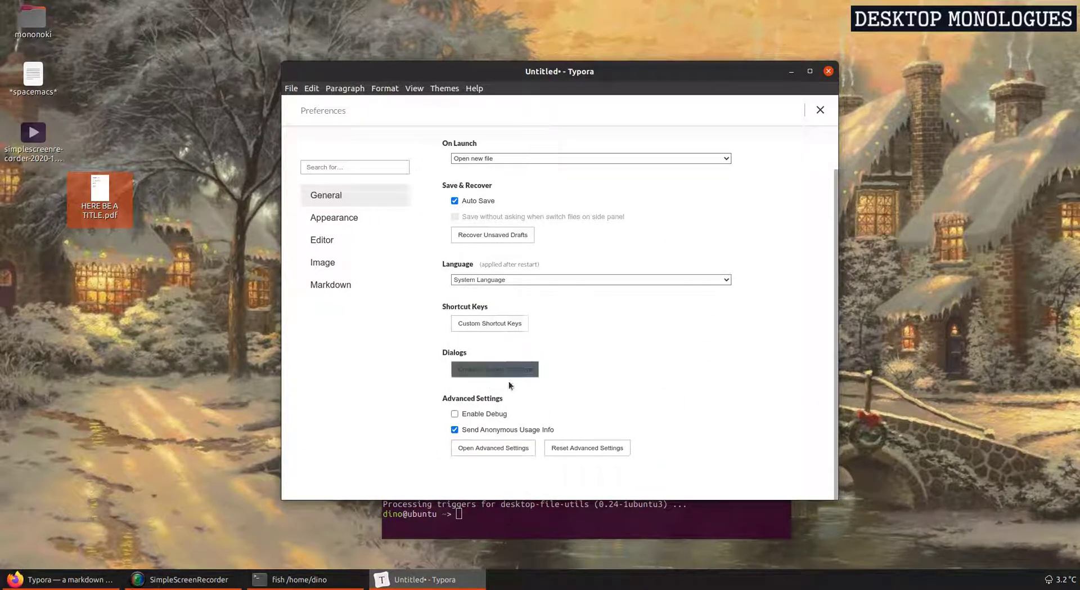
- Open the online theme gallery from the Appearance preferences, examine the Turing theme's page and return to the gallery
click(325, 221)
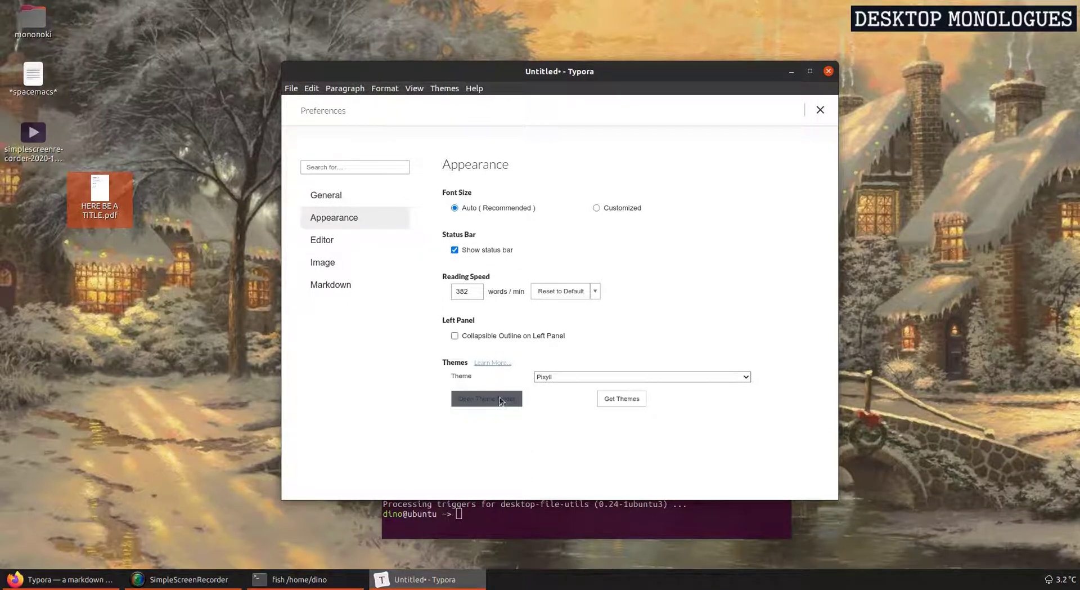
click(621, 398)
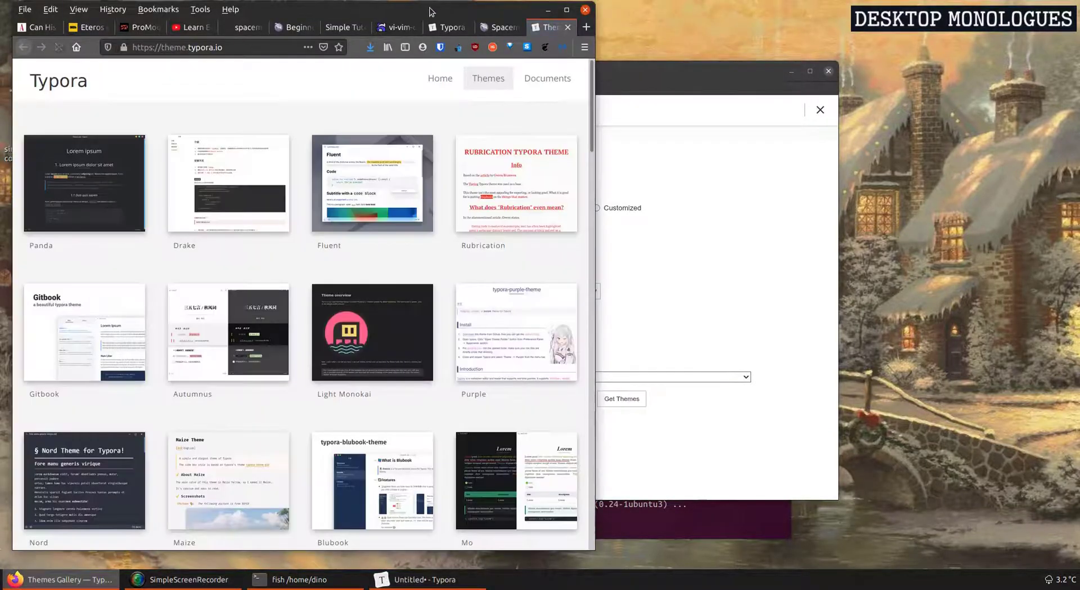
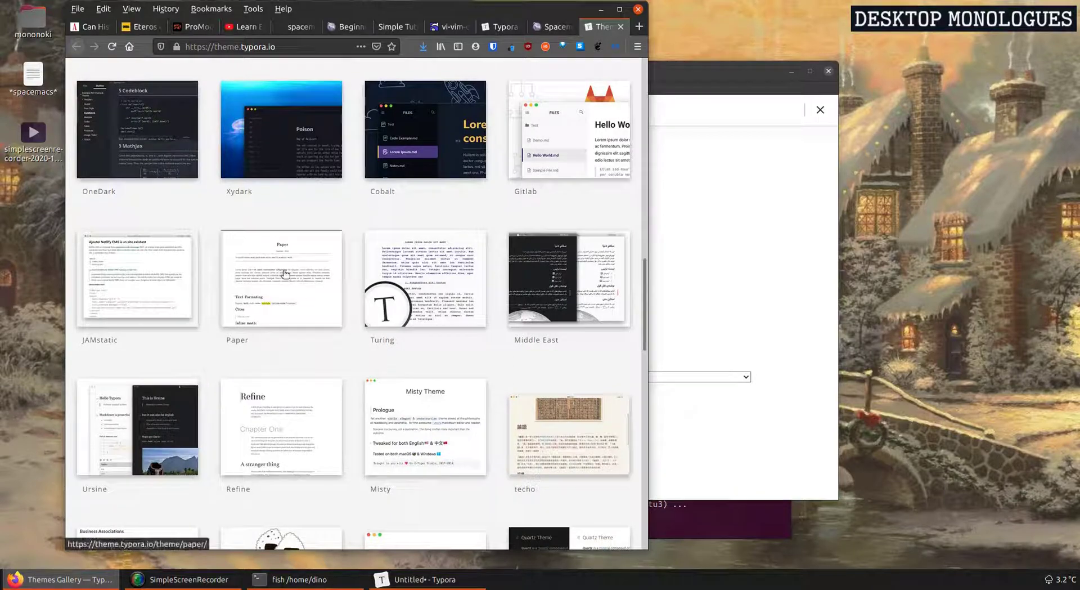
click(409, 270)
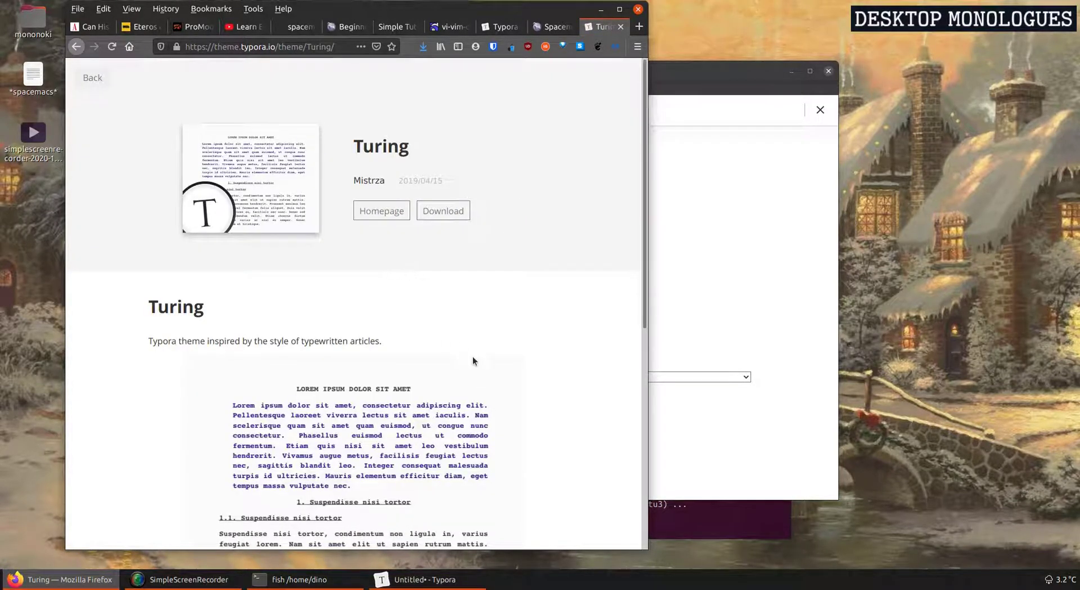
scroll(473, 360, down, 3)
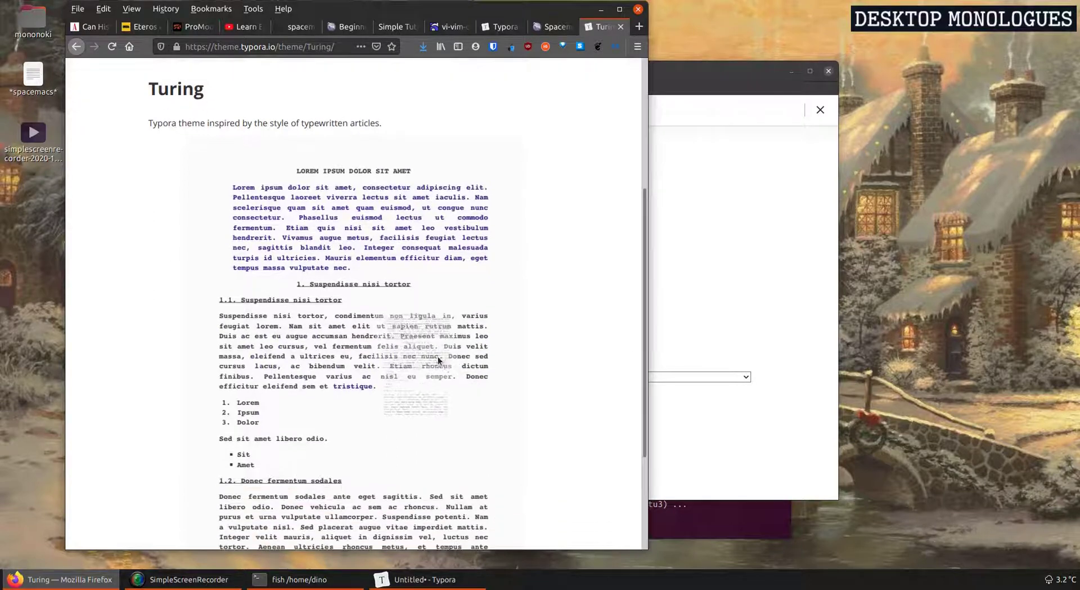
scroll(426, 353, down, 3)
scroll(427, 347, up, 5)
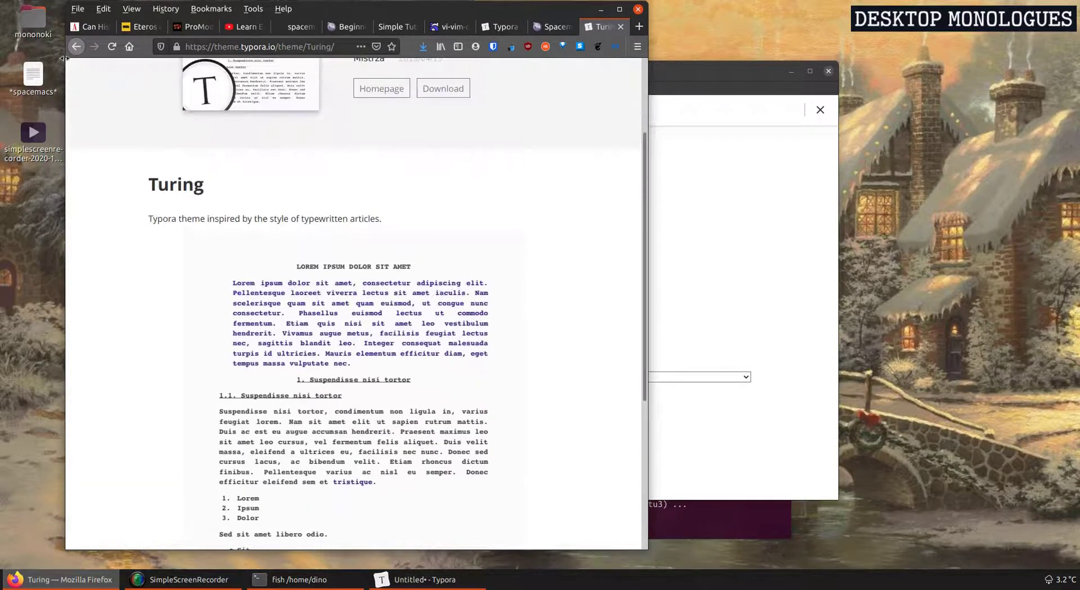
click(77, 46)
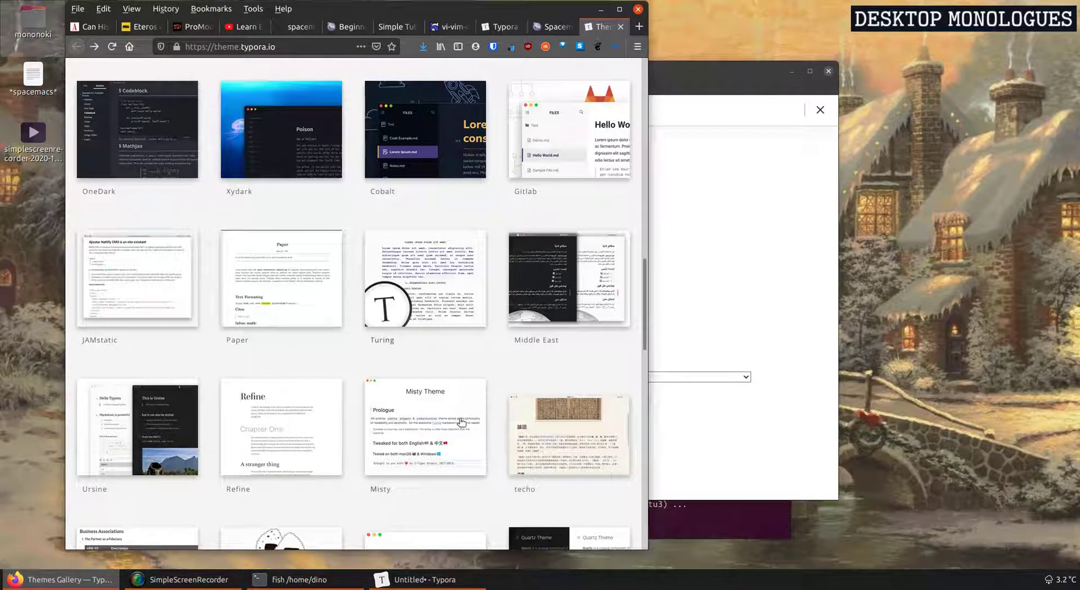
- Download release v0.0.3 of the Paper theme as a zip archive from its GitHub releases page
click(289, 273)
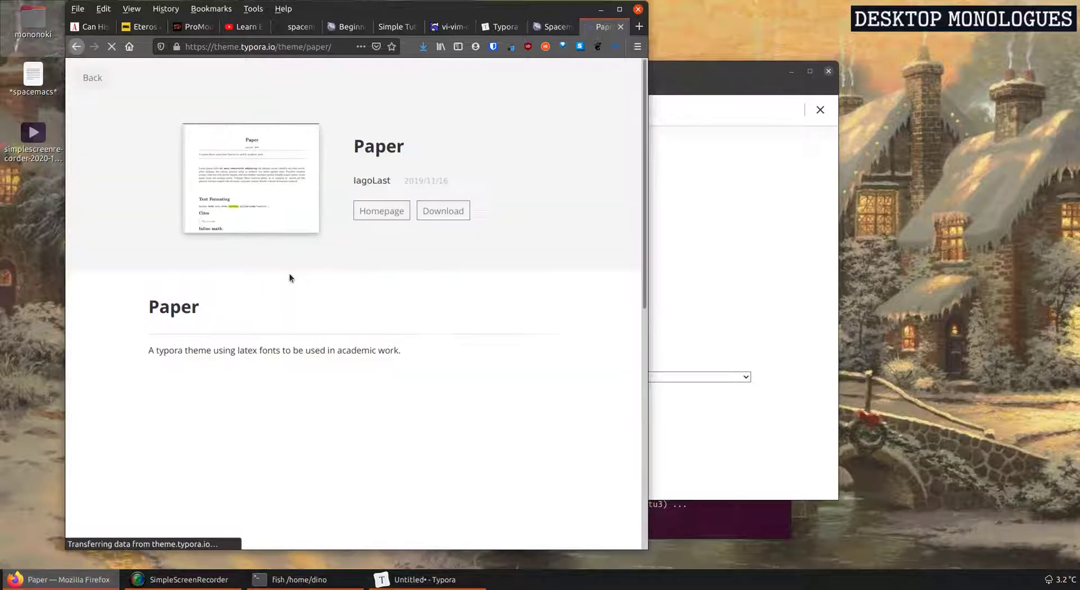
click(444, 217)
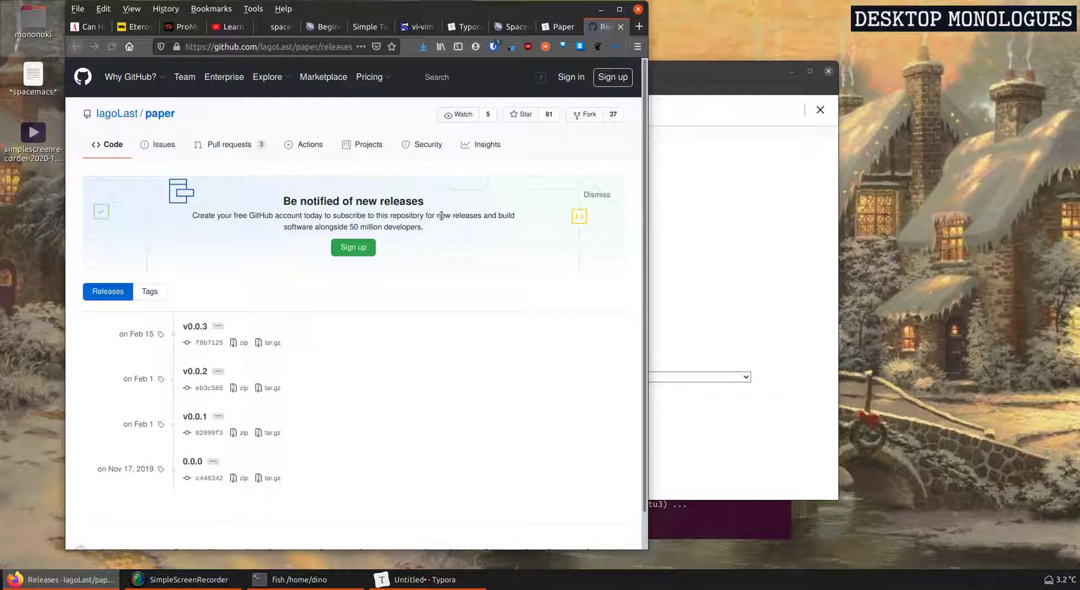
click(196, 327)
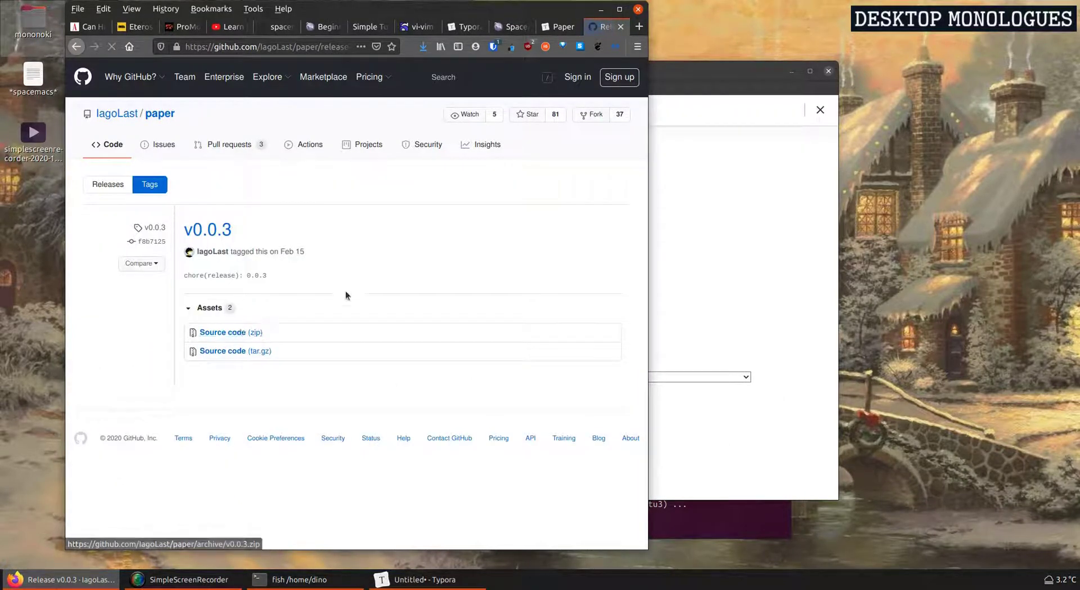
click(246, 319)
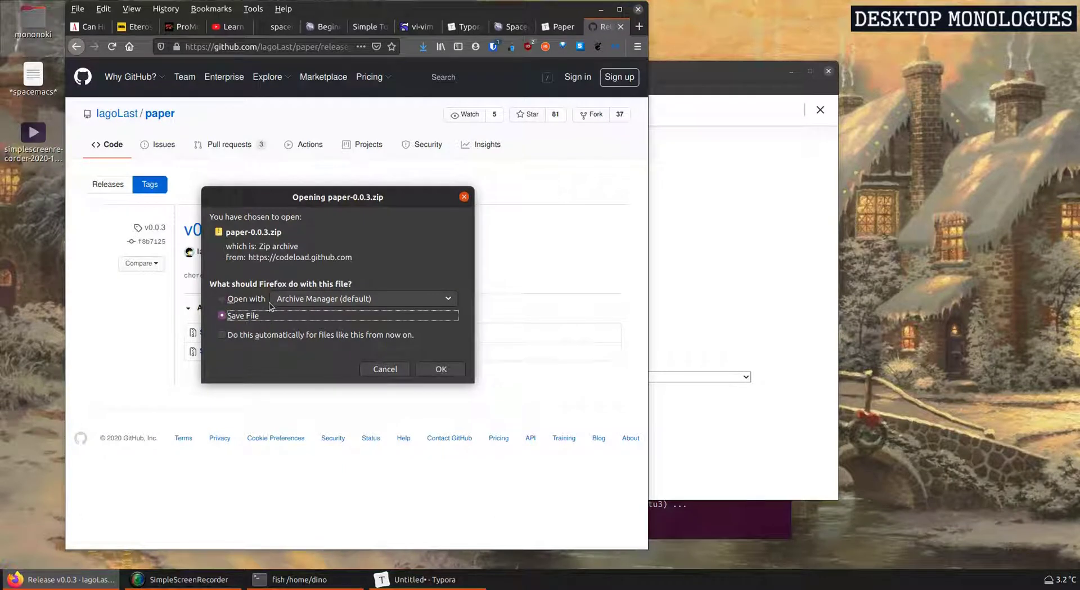
click(441, 369)
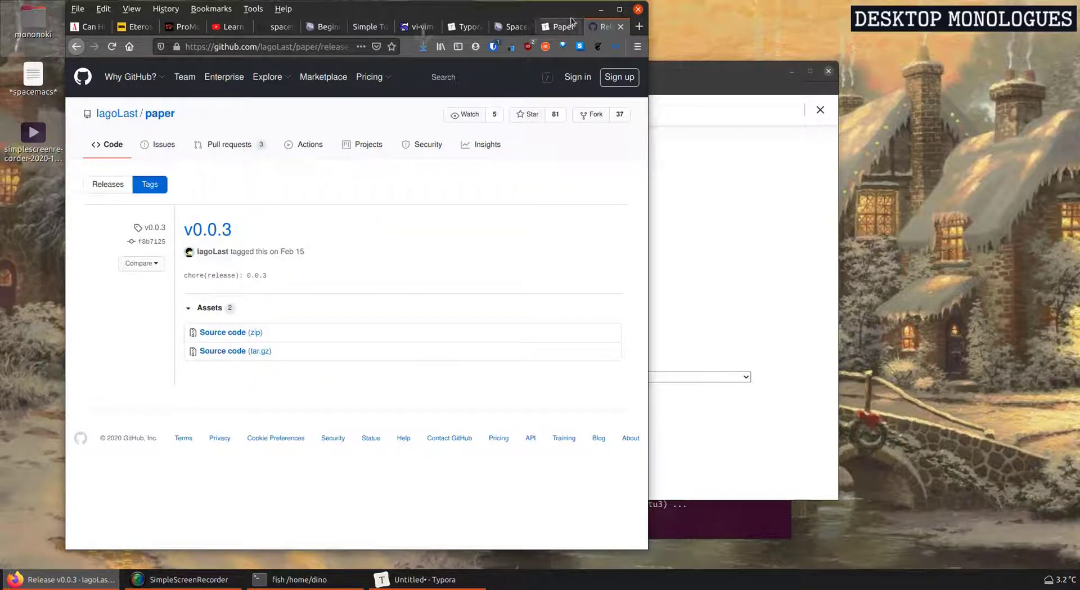
- Extract paper-0.0.3.zip in the Downloads folder and open the extracted paper-0.0.3 folder
key(super+e)
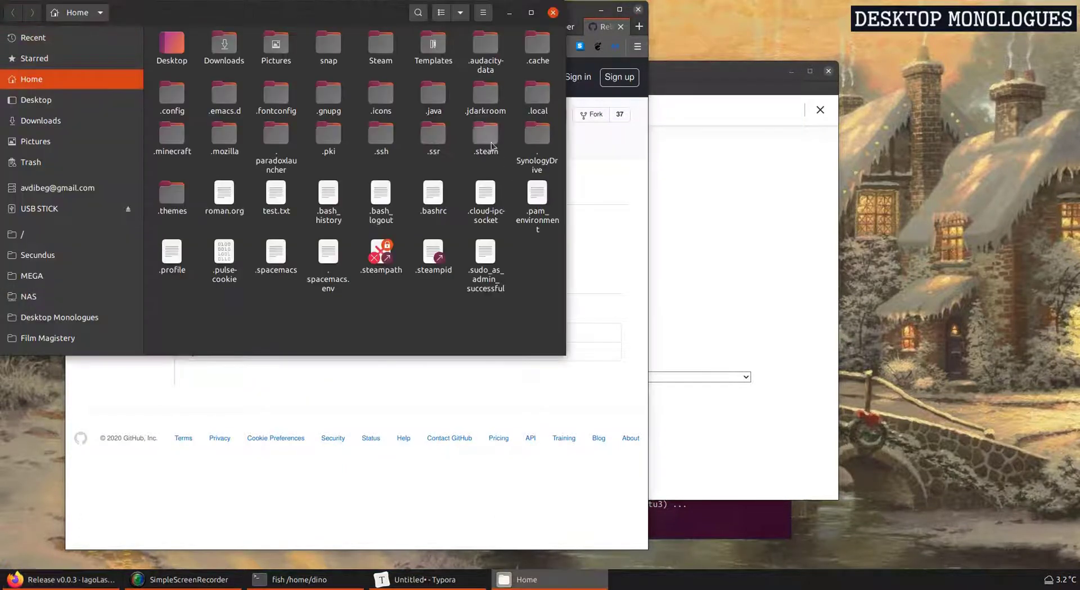
click(68, 125)
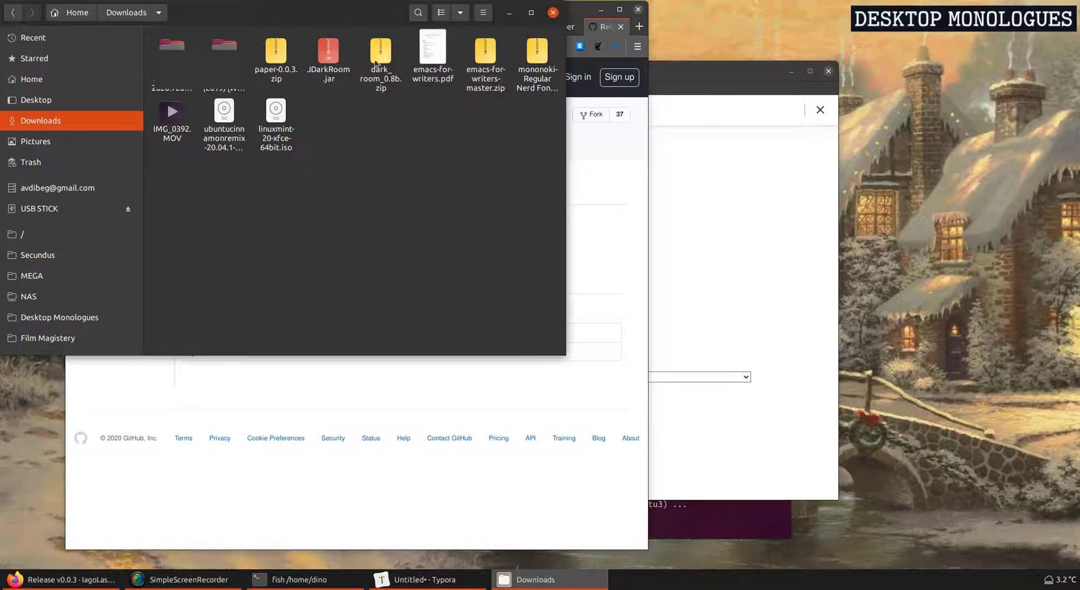
right_click(278, 52)
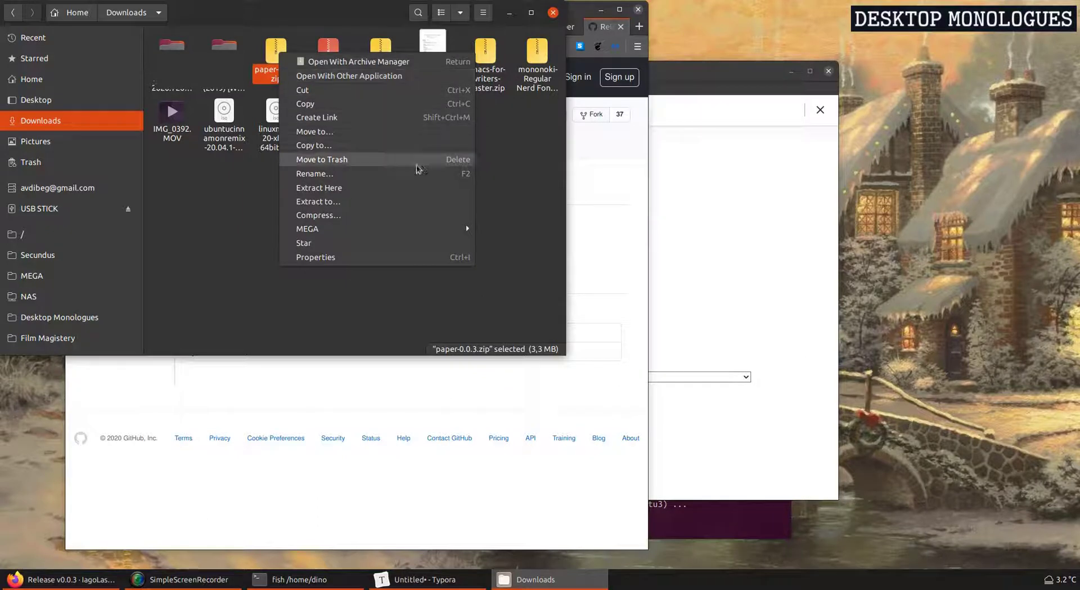
click(385, 194)
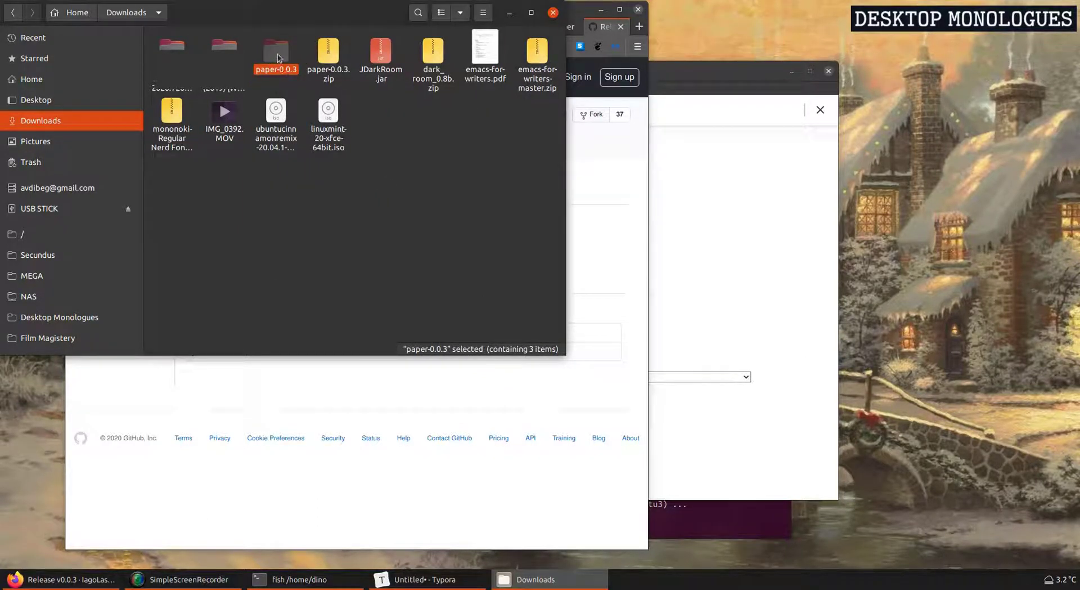
drag(280, 57, 385, 71)
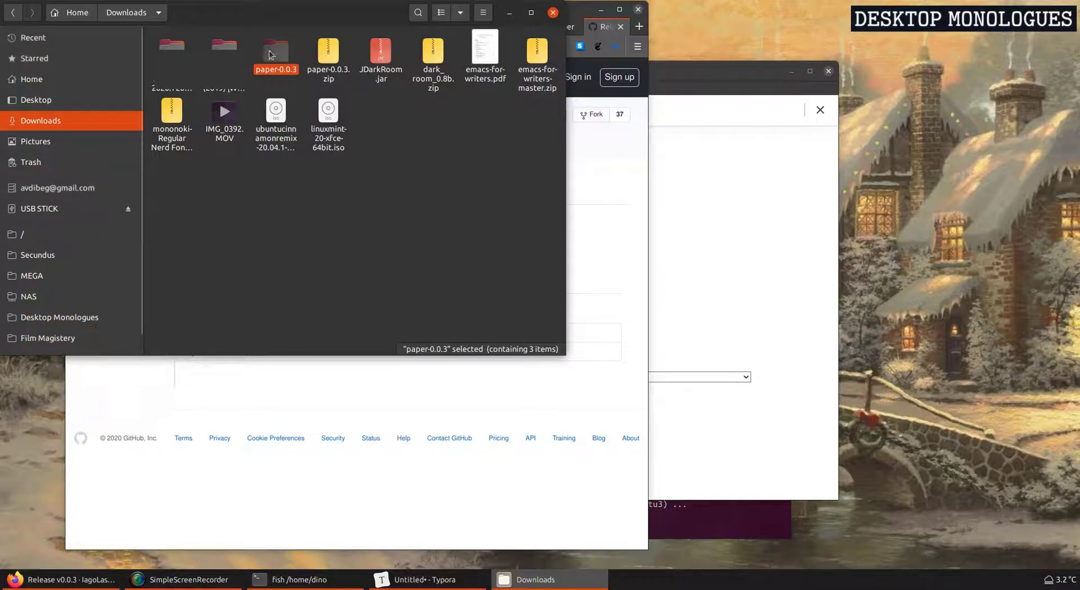
double_click(276, 50)
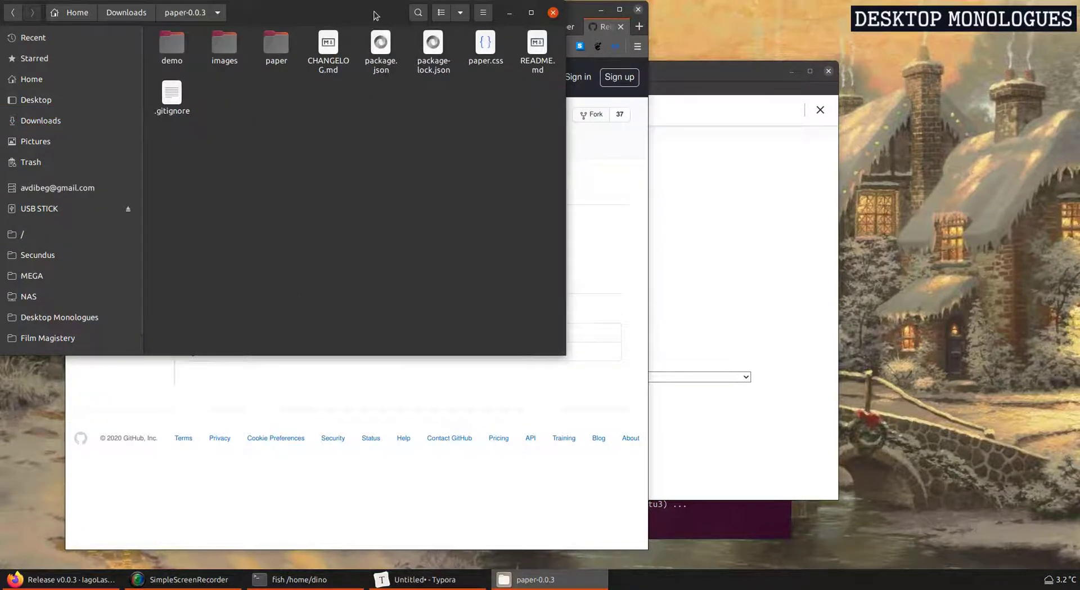
drag(374, 17, 349, 118)
- Open Typora's theme folder from the Appearance preferences and move its window clear of the paper-0.0.3 files
click(736, 198)
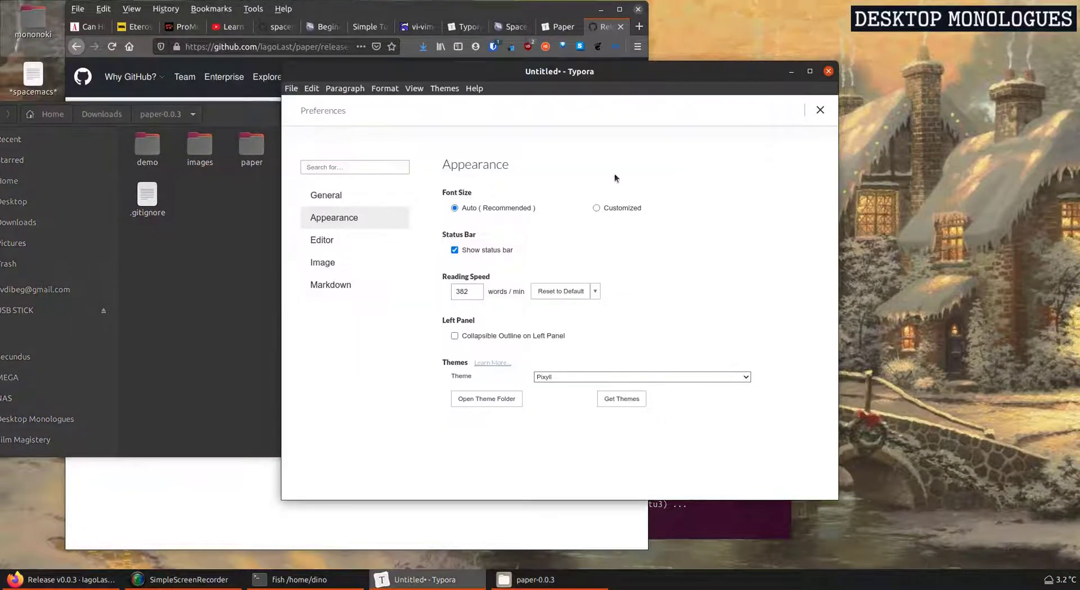
click(487, 399)
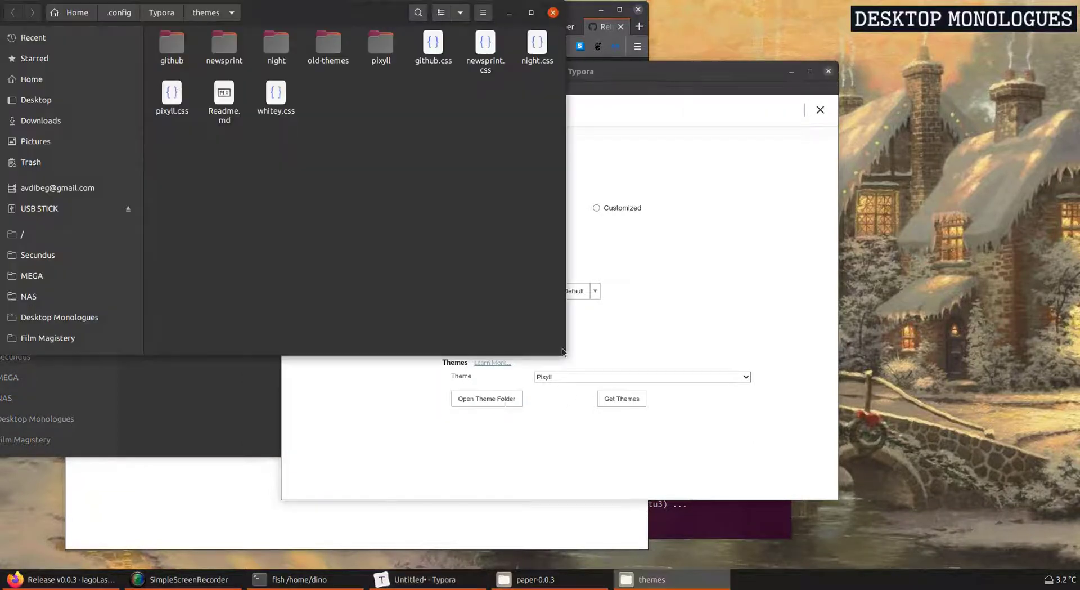
drag(355, 22, 658, 161)
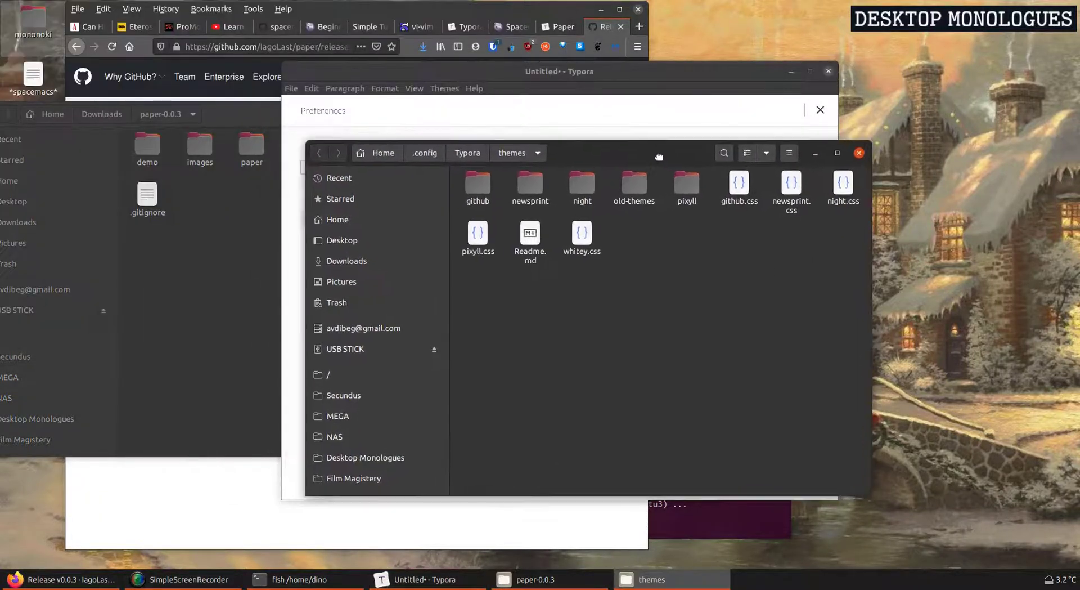
- Move the paper folder and paper.css from the paper-0.0.3 folder into Typora's themes folder
click(226, 291)
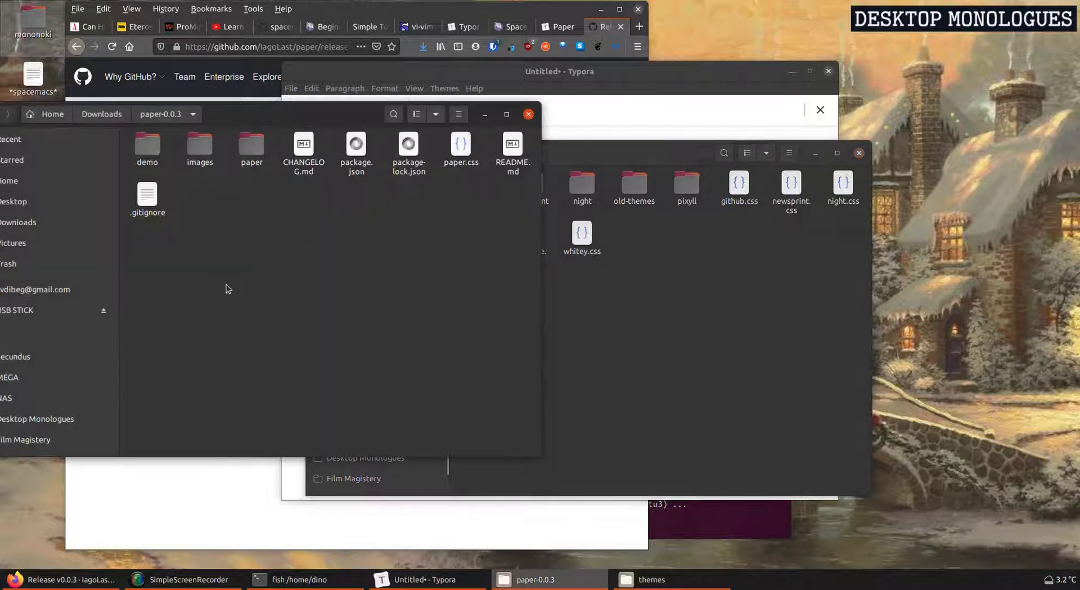
click(462, 146)
ctrl+click(253, 164)
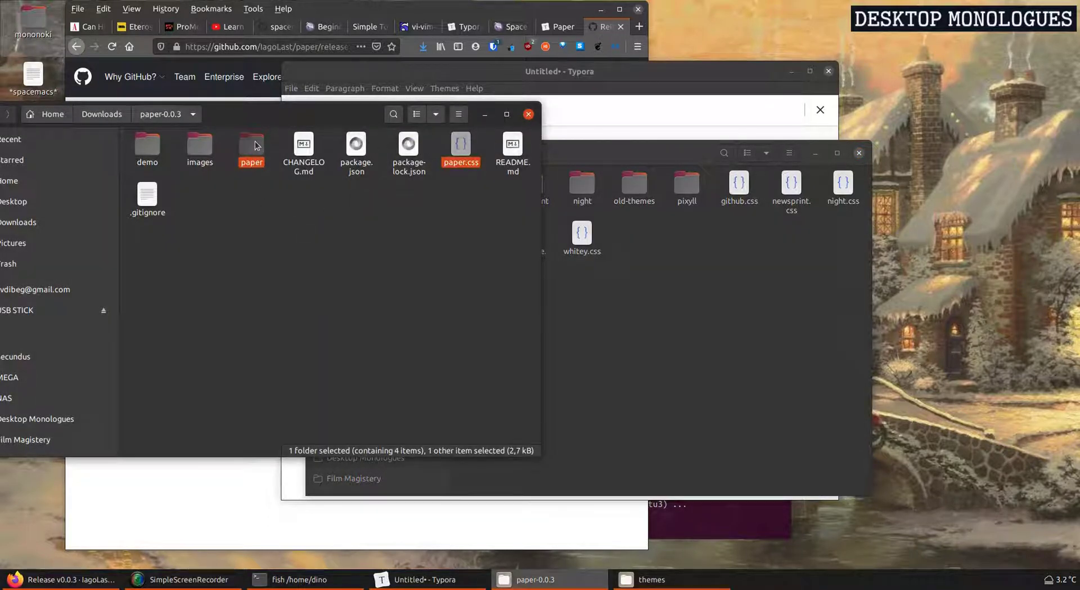
drag(255, 146, 691, 371)
click(706, 341)
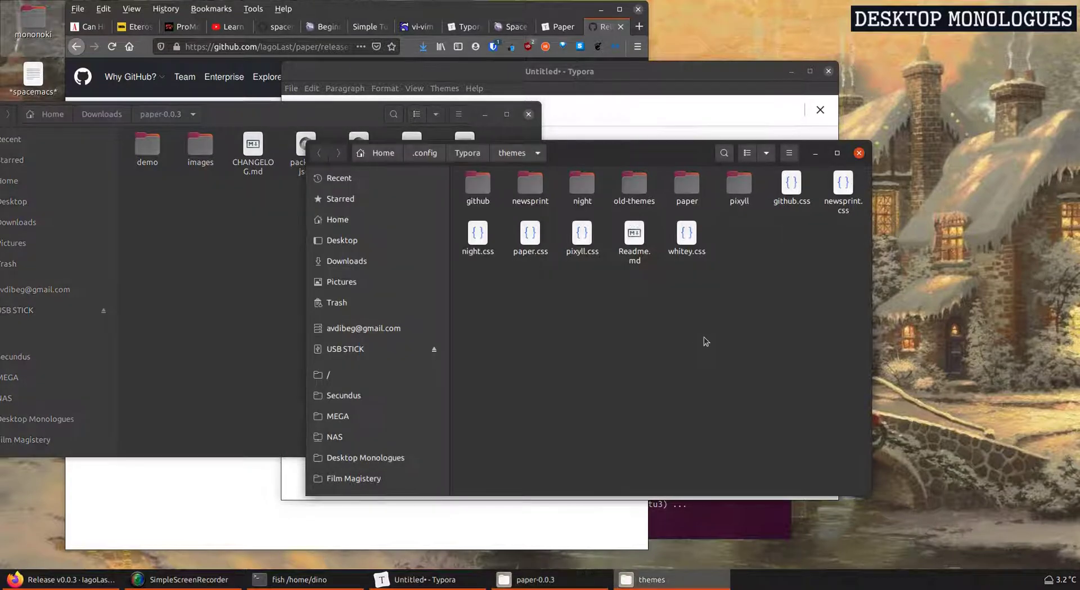
- Open the themes folder's paper.css in the text editor, restore its window to a smaller size and examine the font rules
click(530, 235)
right_click(531, 235)
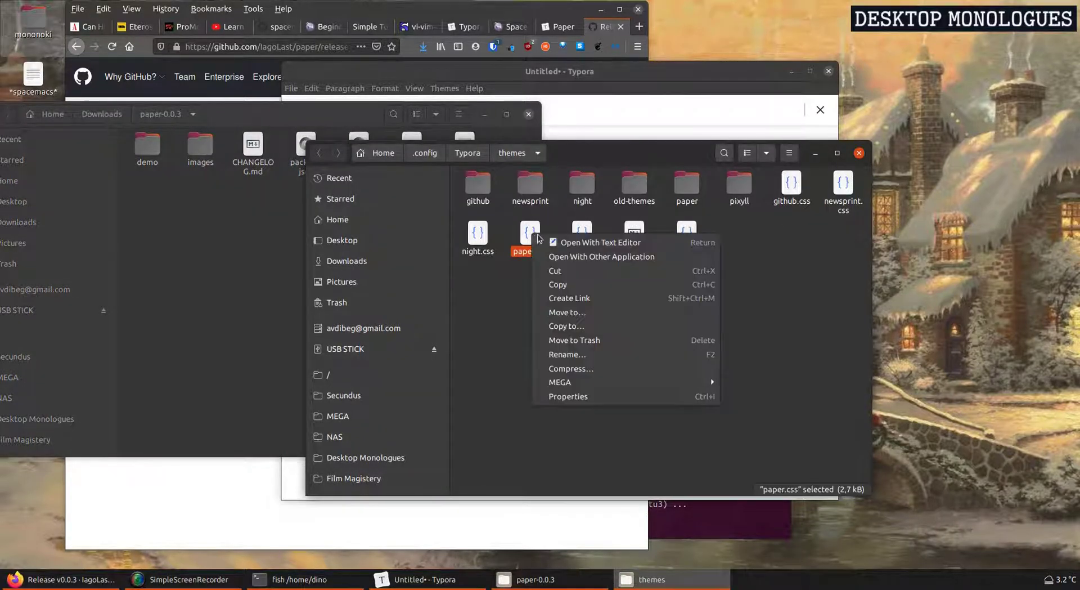
click(611, 248)
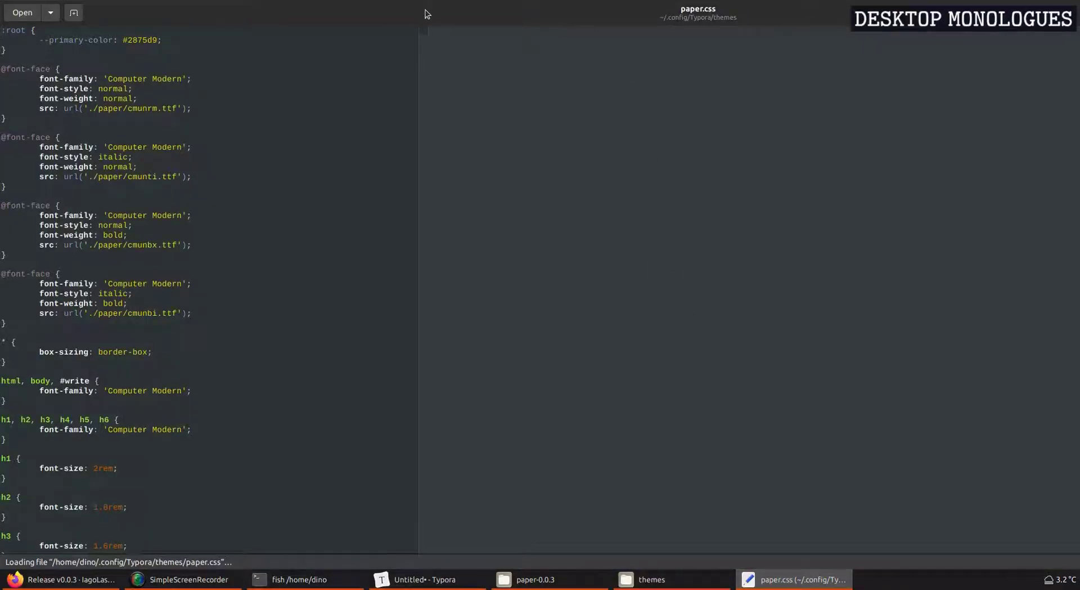
double_click(419, 14)
drag(447, 37, 304, 8)
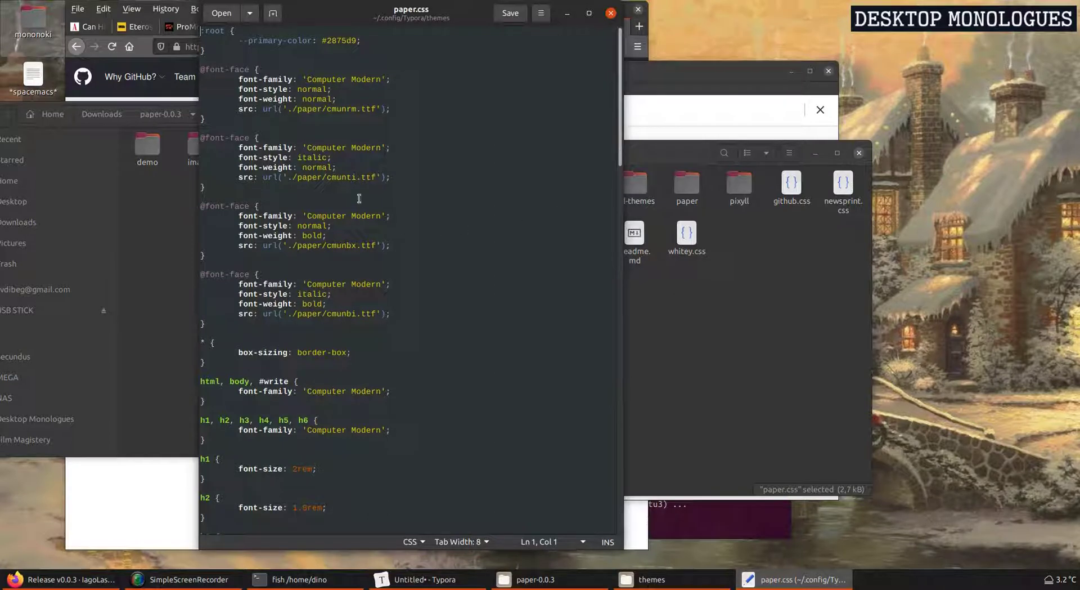
click(362, 89)
click(169, 202)
key(alt+Tab)
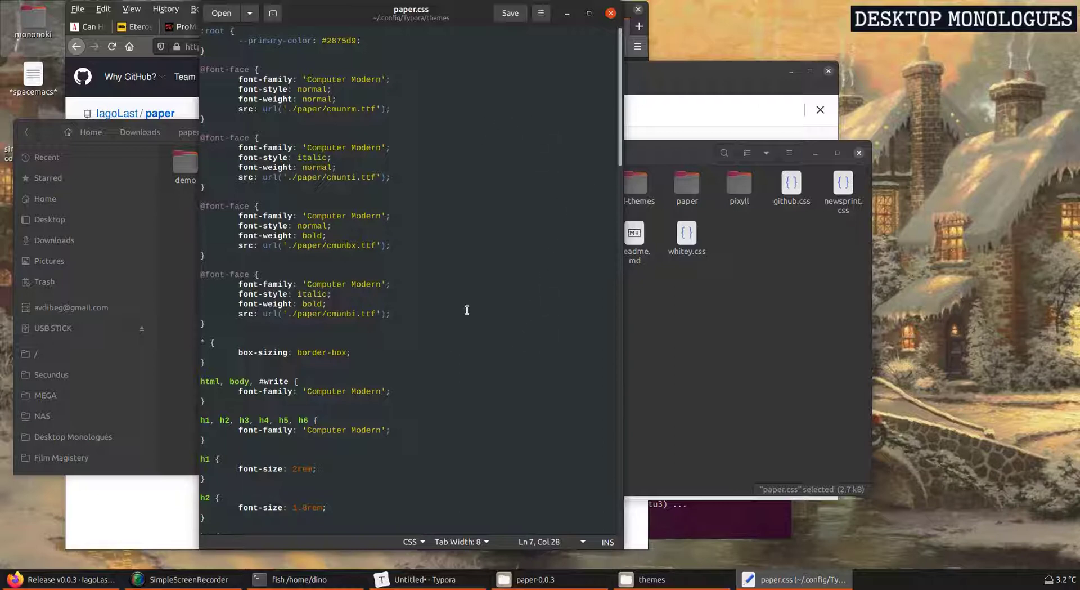
- Switch to Typora, check the selectable themes in the Appearance preferences and close Preferences
click(486, 543)
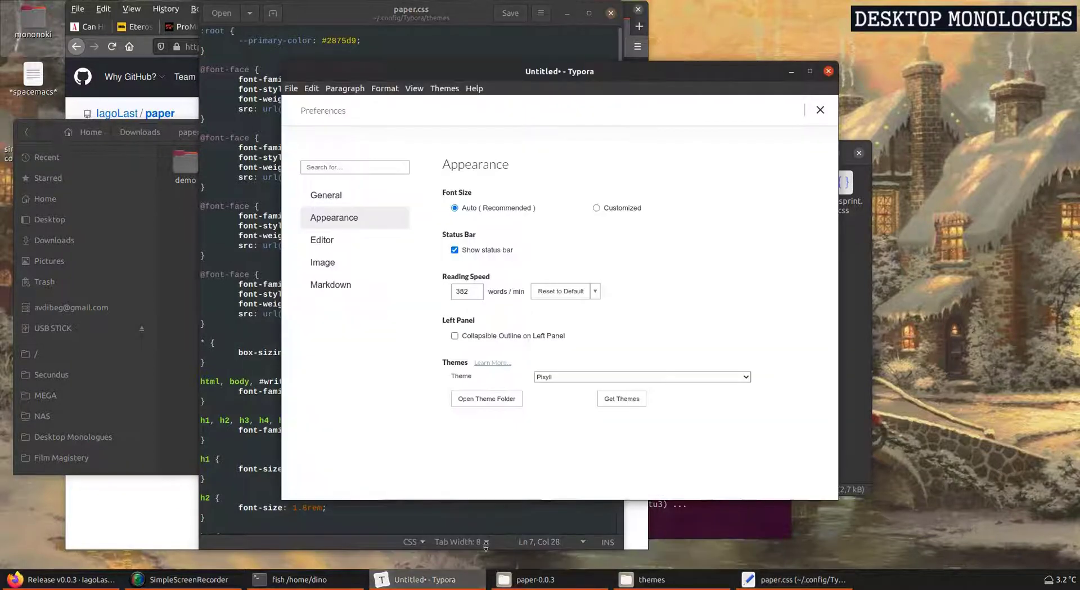
click(573, 377)
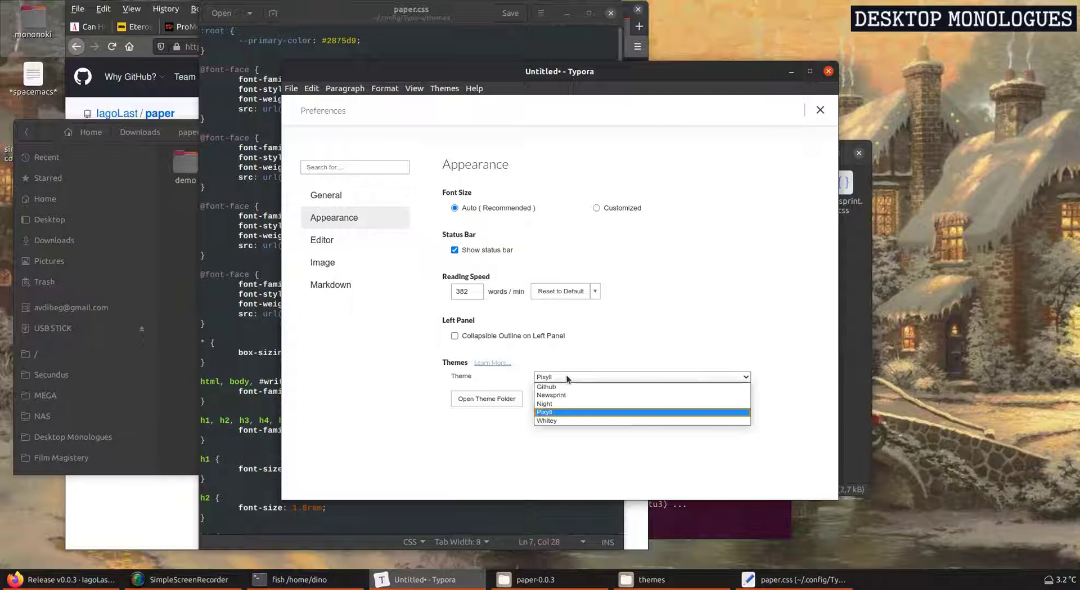
click(629, 332)
click(820, 109)
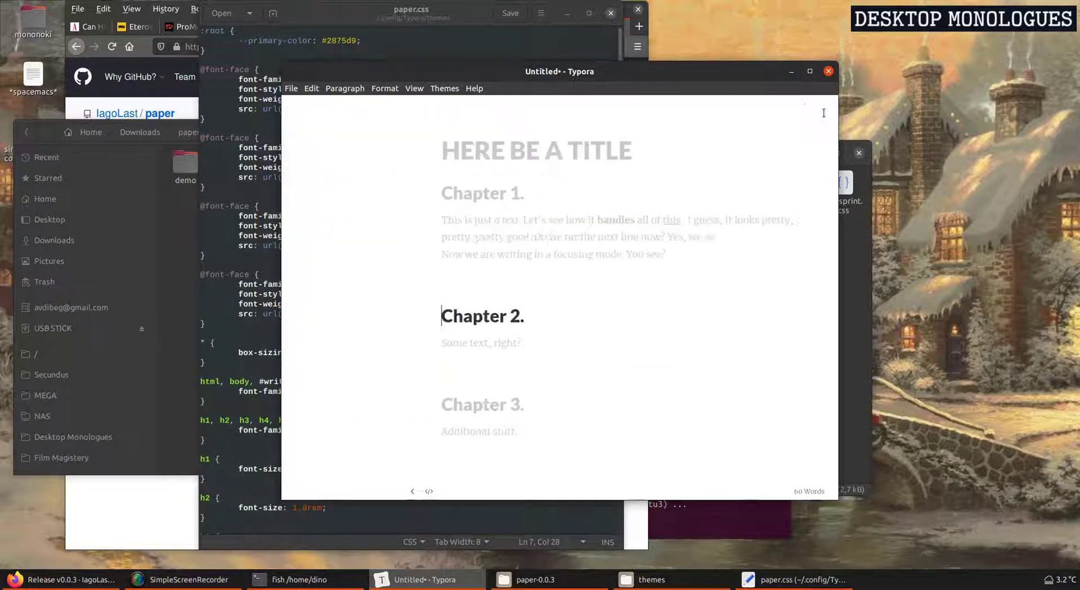
- Save the document to the Desktop as a plain text file named HERE BE A TITLE.txt
click(291, 88)
click(313, 218)
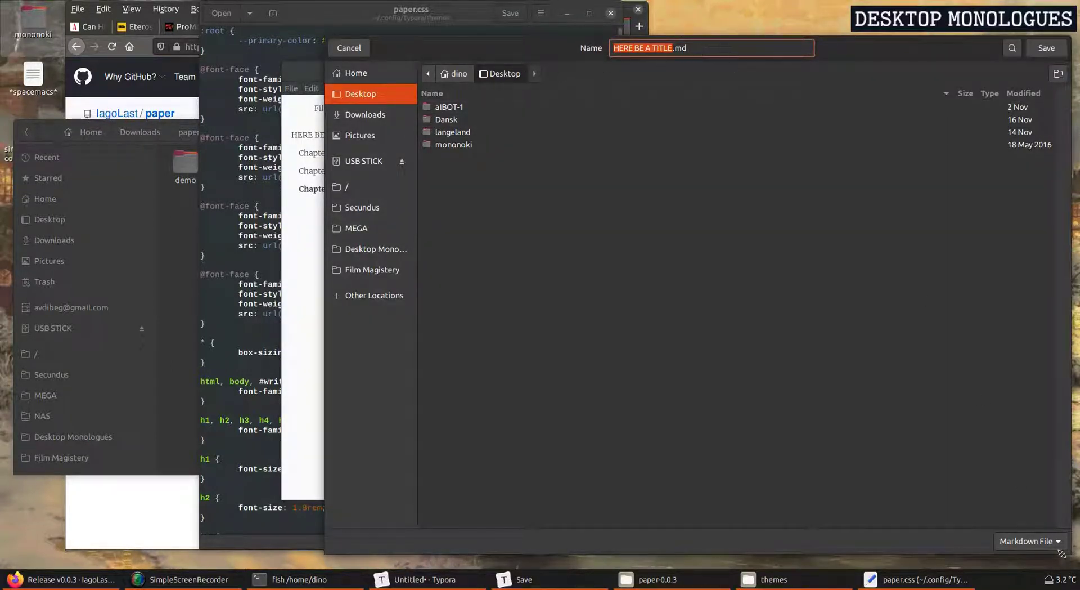
click(1029, 541)
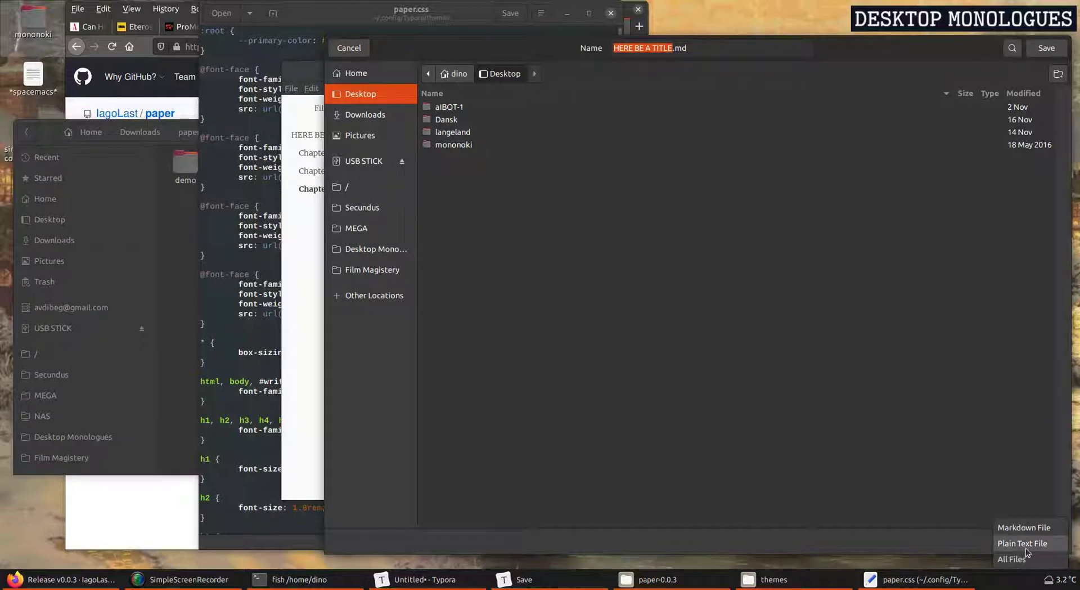
click(1023, 543)
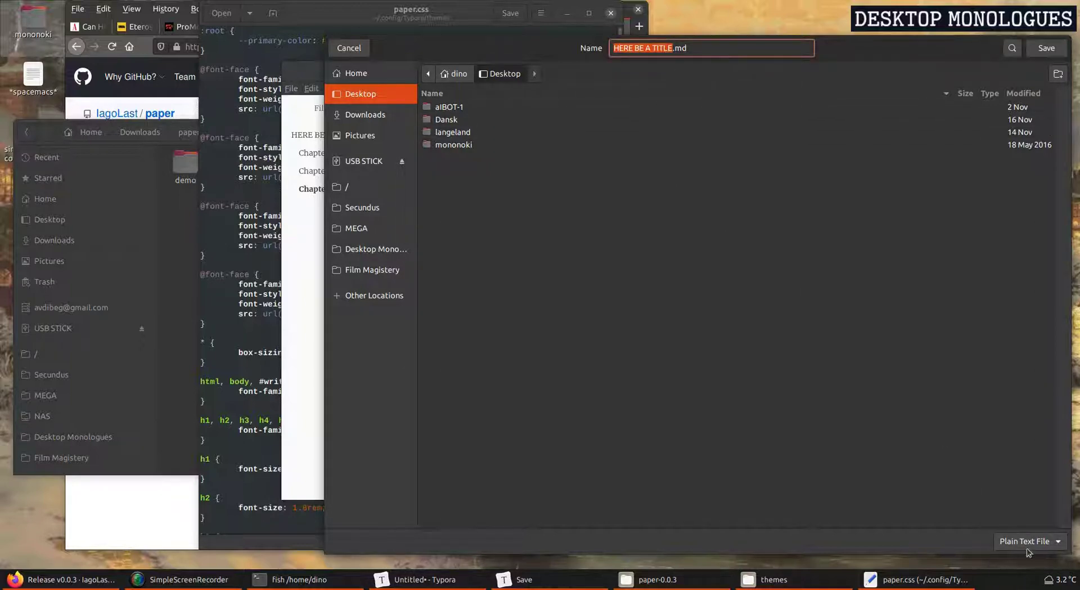
click(1028, 552)
click(1045, 544)
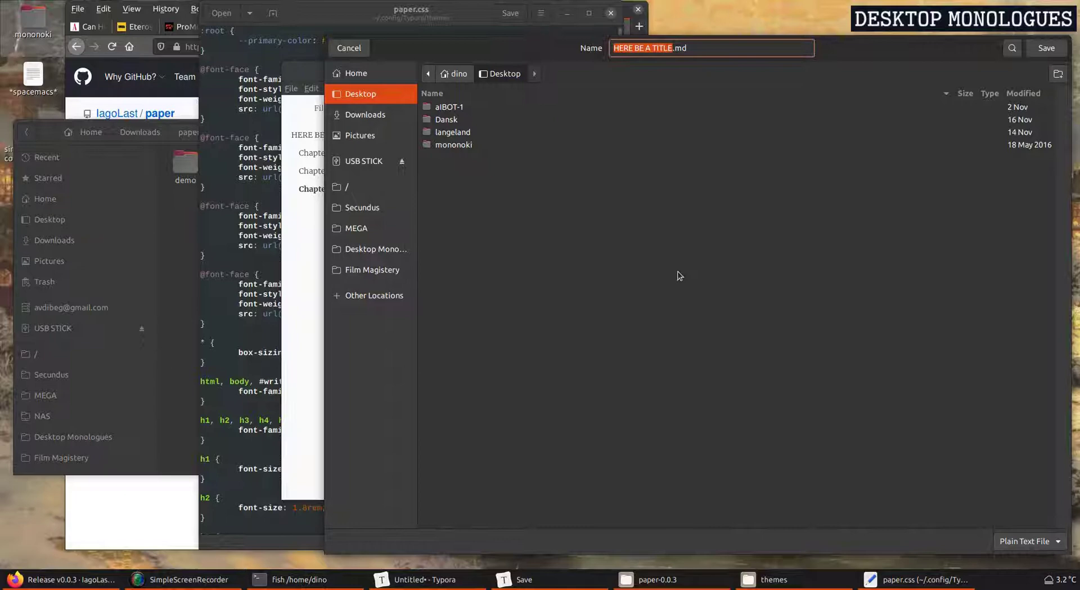
click(700, 48)
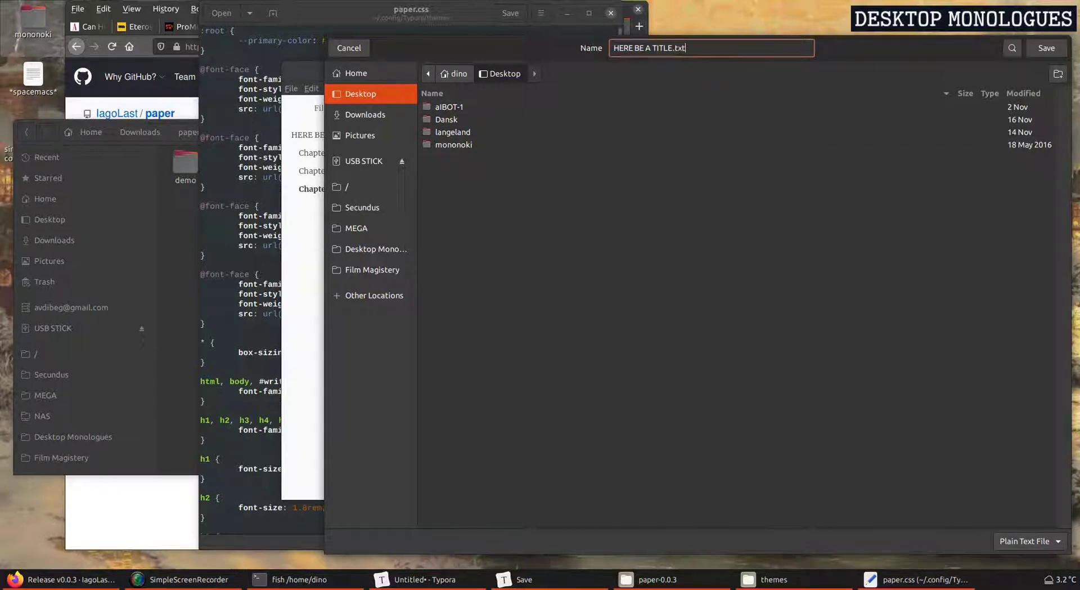
click(1046, 49)
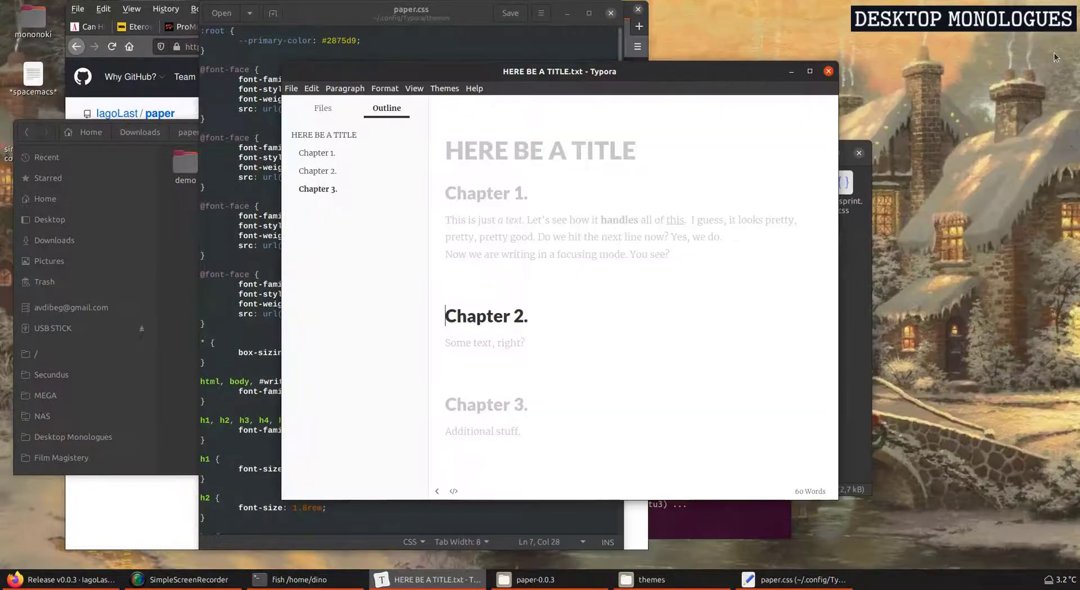
- Close Typora and launch it again from the desktop's application search
click(830, 71)
key(super)
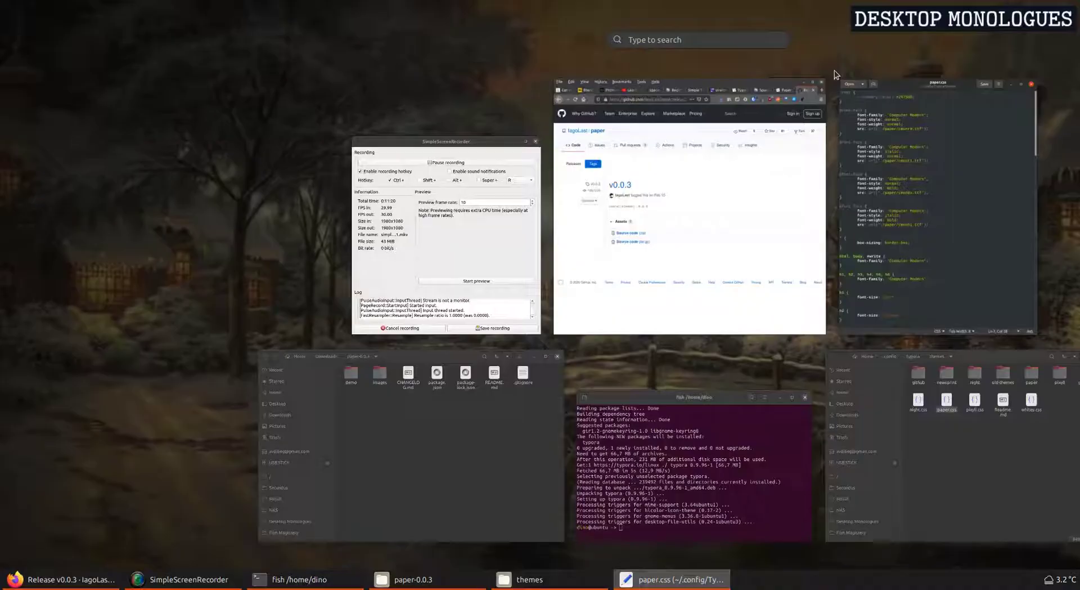
text(typora)
key(Return)
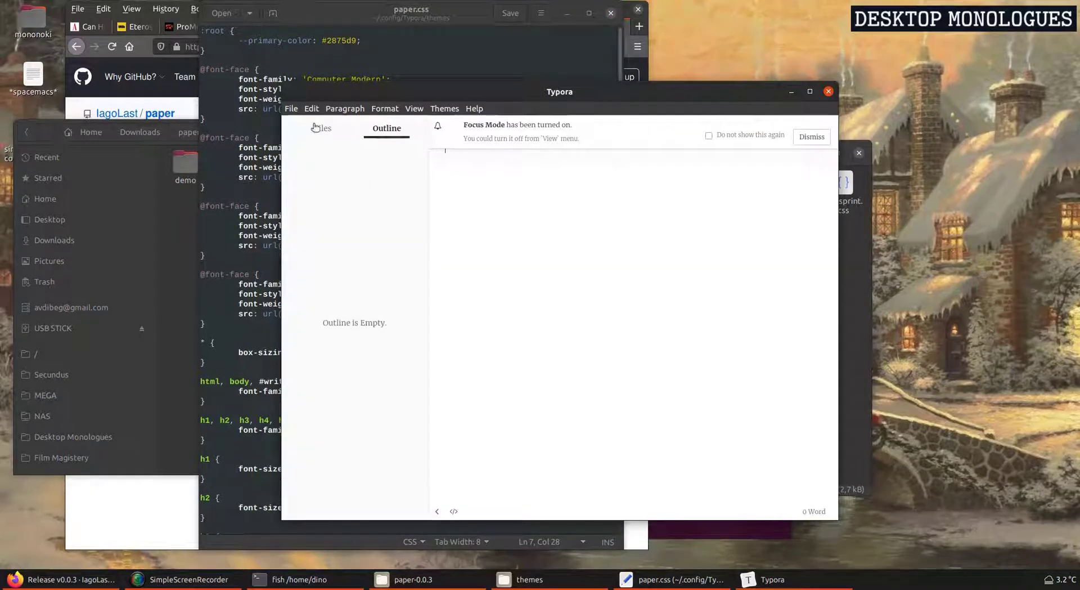
- Open HERE BE A TITLE.txt from the recent files in Typora
click(323, 128)
click(387, 127)
click(292, 108)
click(332, 170)
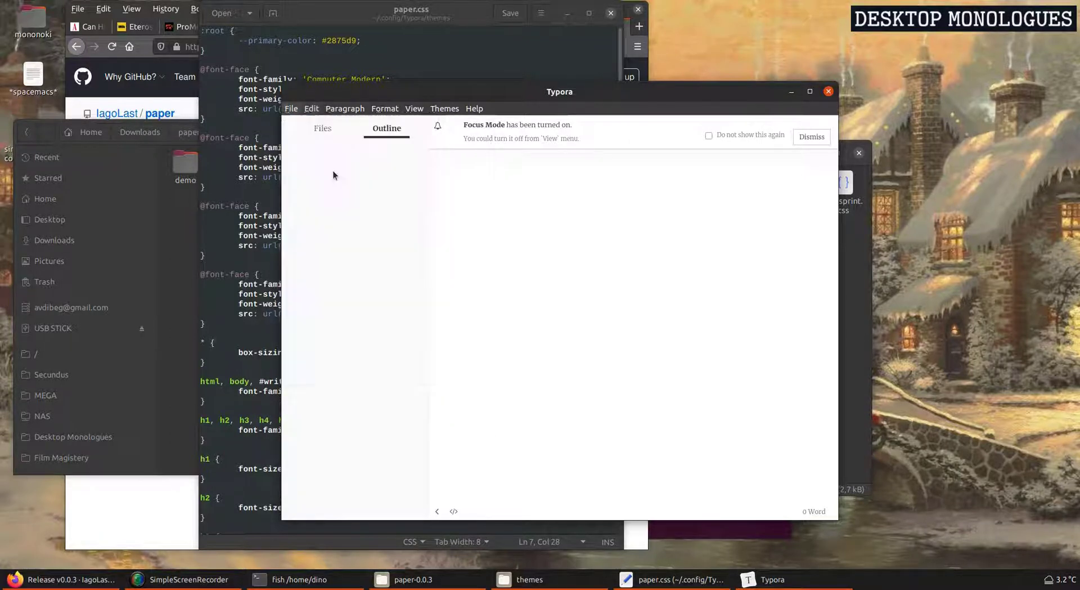
key(Escape)
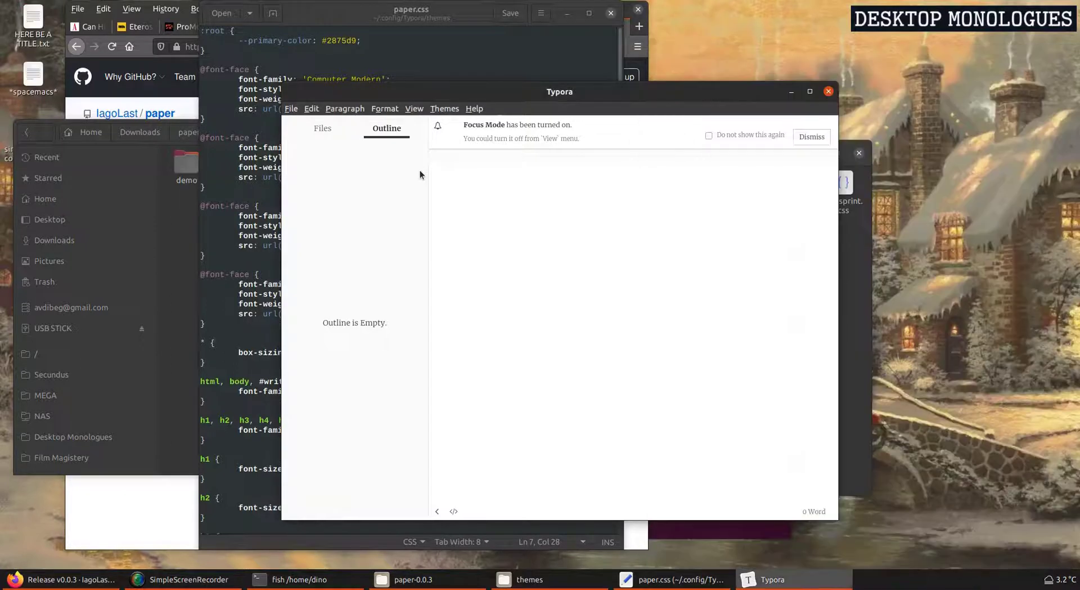
key(ctrl+o)
key(Down)
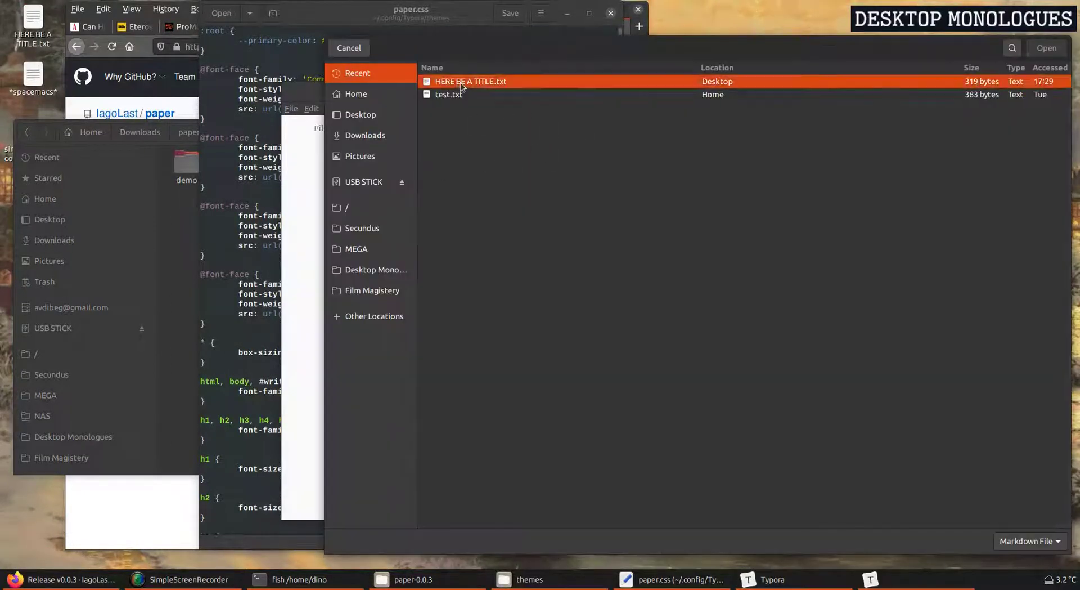
key(Return)
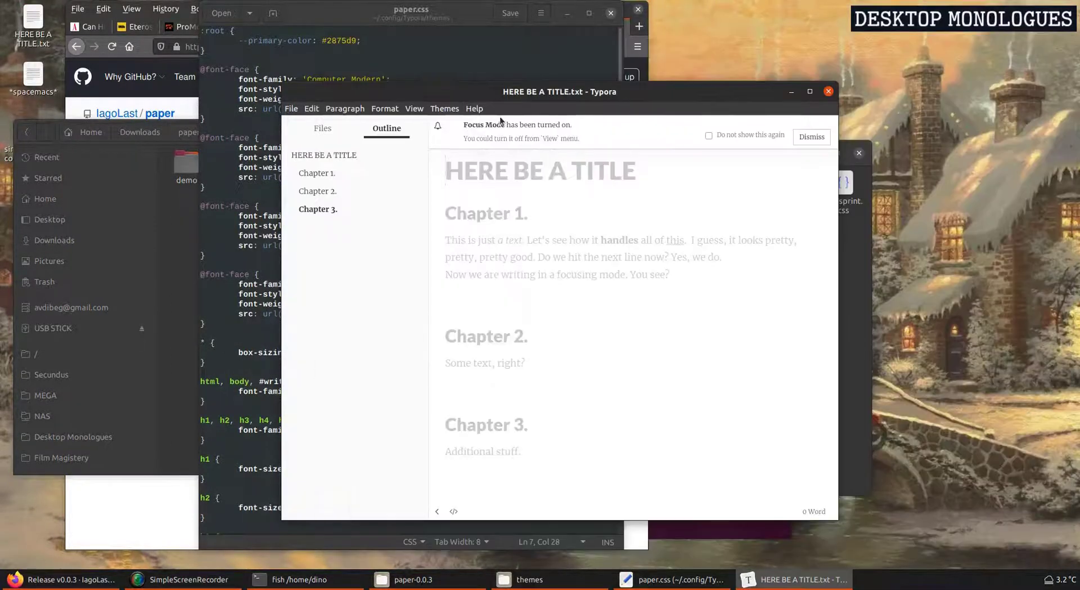
- Dismiss the Focus Mode notice, apply the Paper theme to the document and turn off Focus Mode
click(812, 137)
click(446, 109)
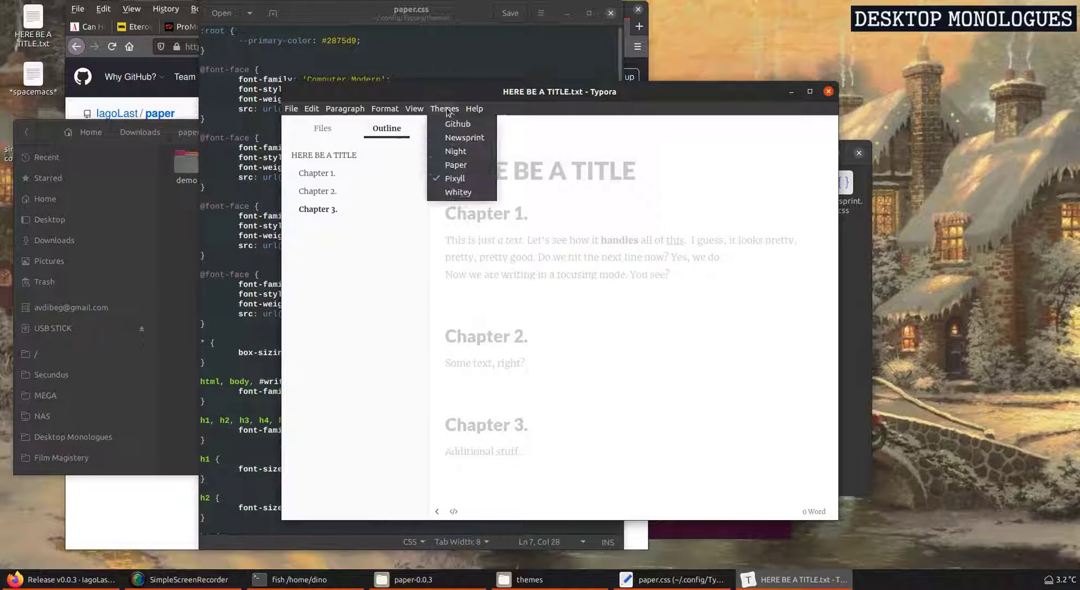
click(453, 163)
click(602, 256)
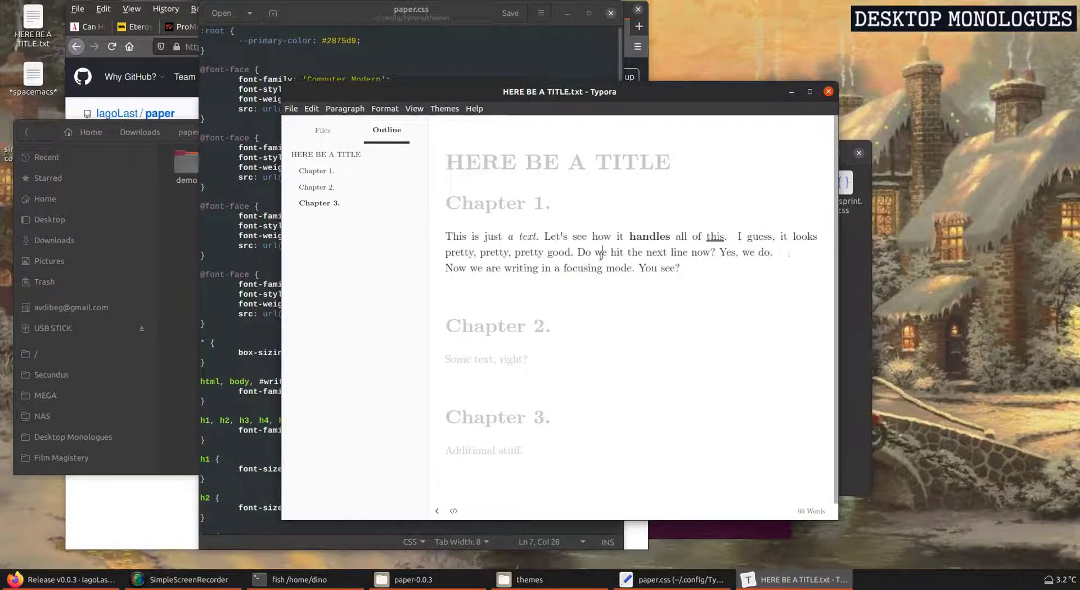
click(413, 108)
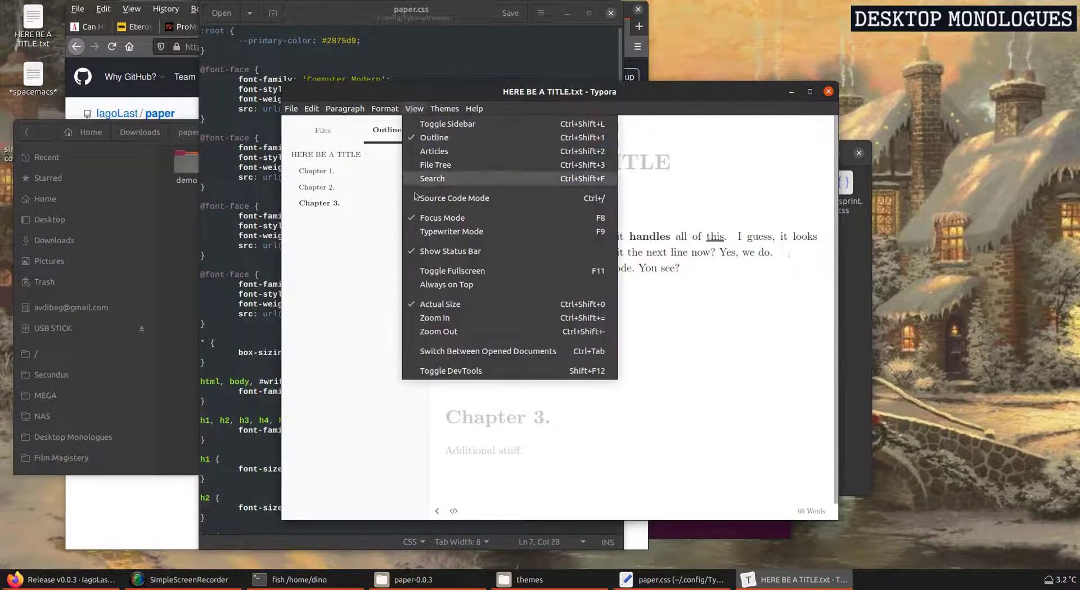
click(437, 220)
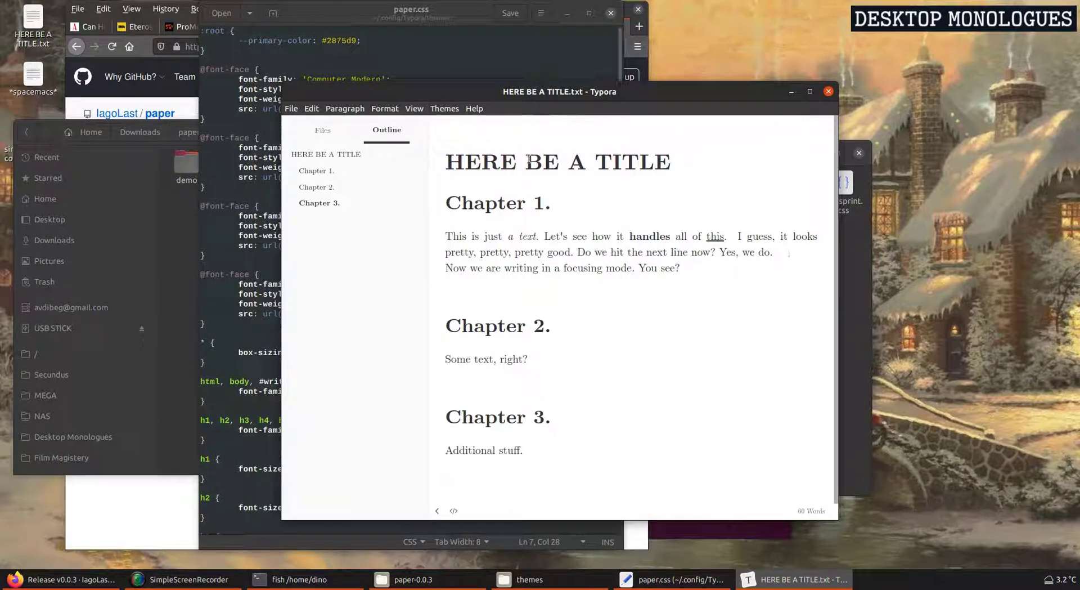
- Enlarge the Typora window and add "Let's right some awesome stuff, eh?" followed by an empty line at the end of Chapter 1
drag(543, 102, 514, 78)
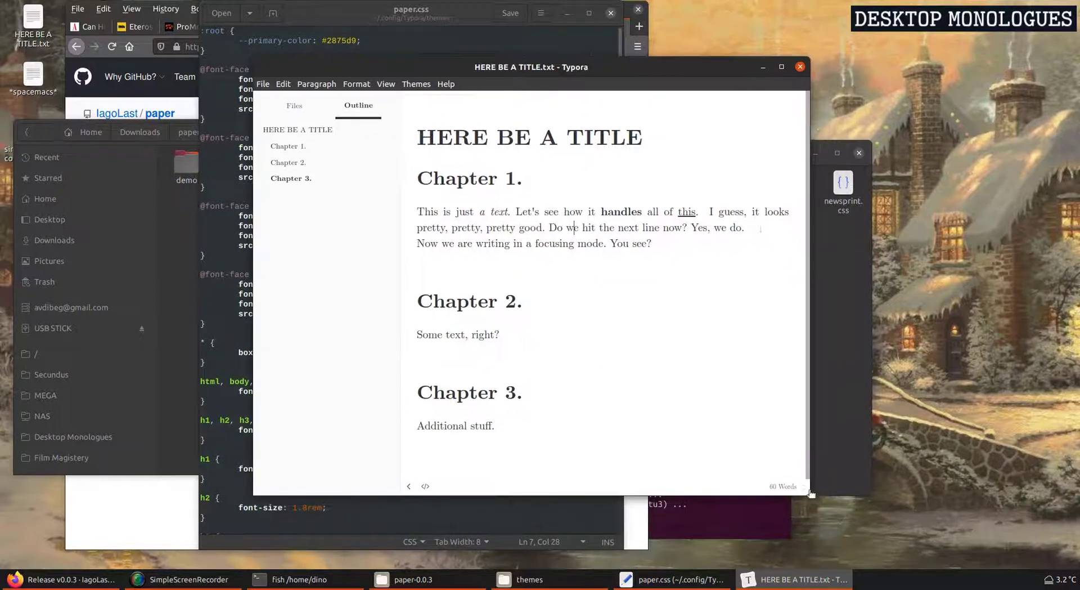
drag(811, 492, 944, 514)
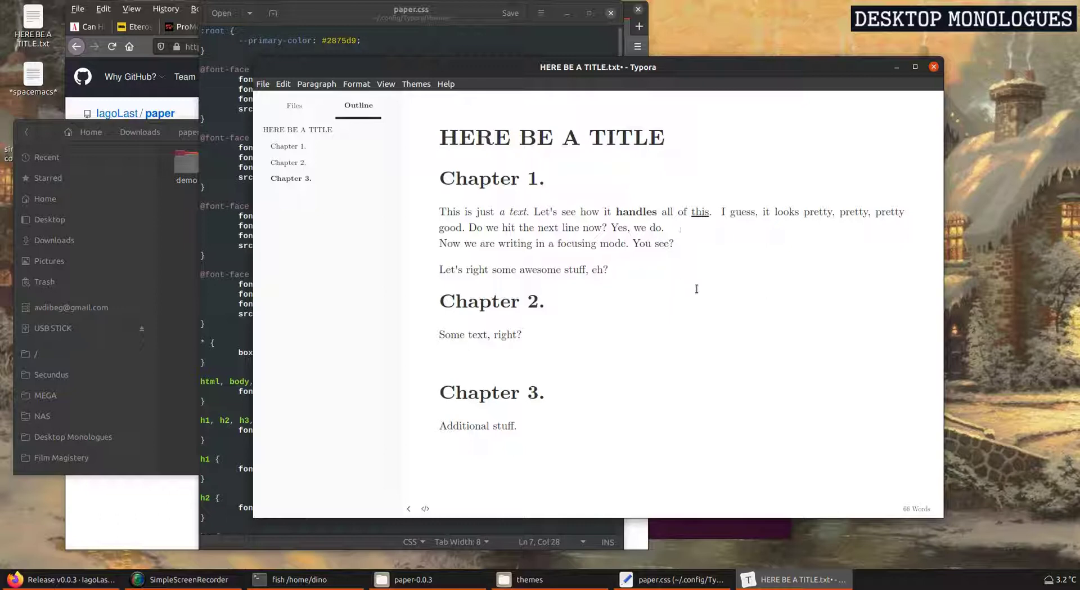
key(Return)
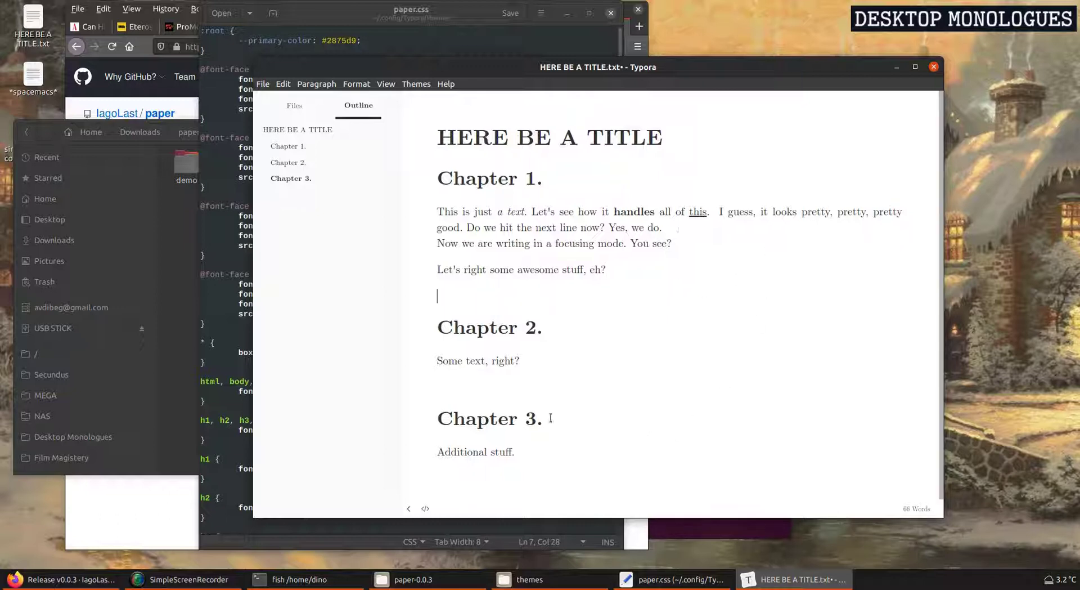
key(Down)
click(681, 232)
- Export the document as HTML to the Desktop under the name HERE BE A TITLE.html
click(264, 85)
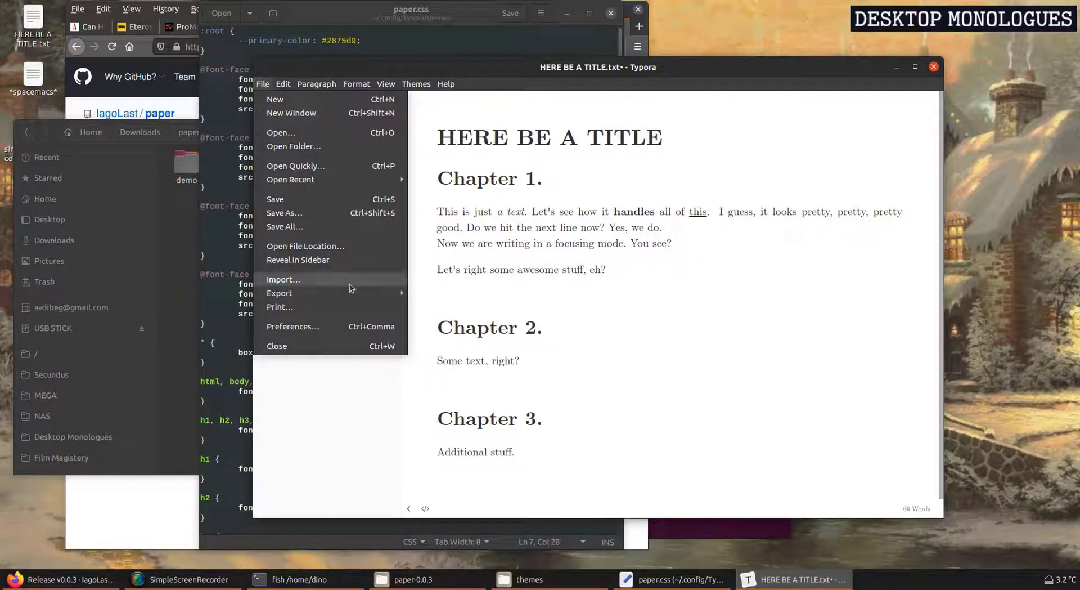
mouse_move(388, 296)
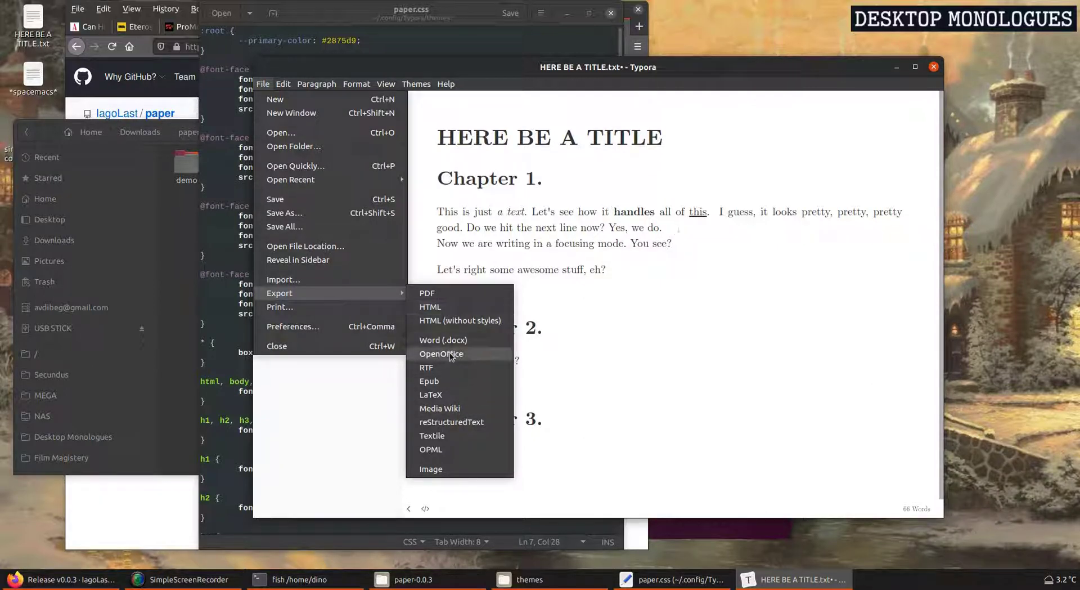
click(434, 309)
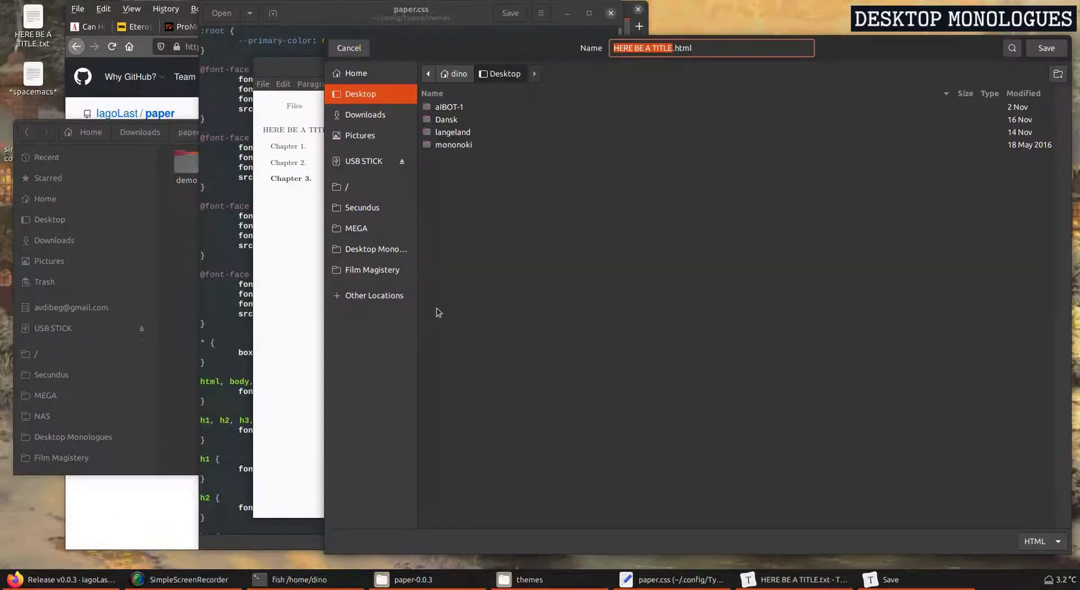
click(1046, 51)
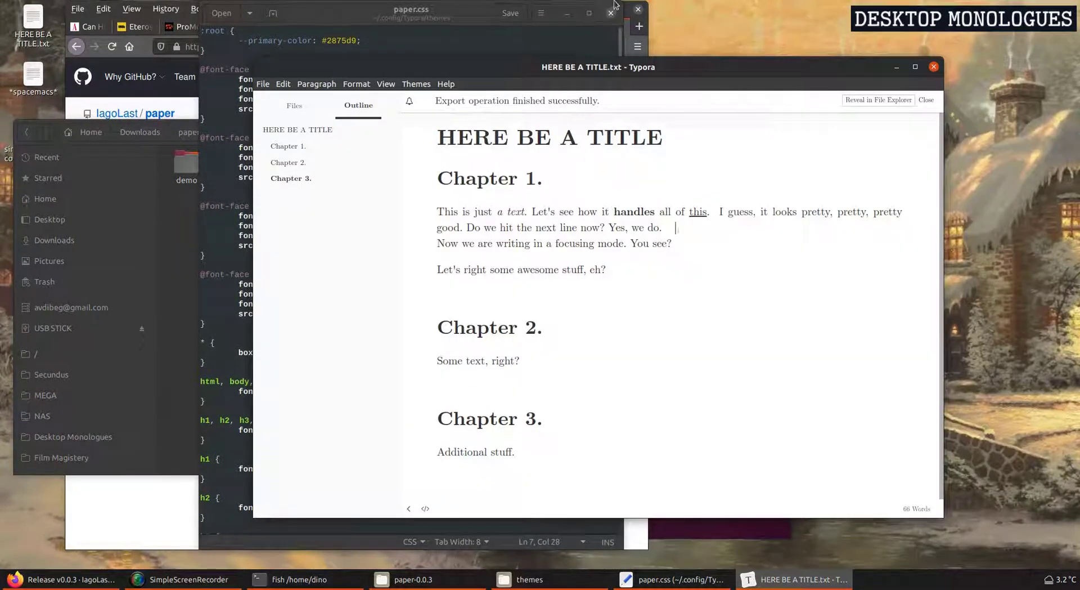
- Open HERE BE A TITLE.html from the Desktop in Firefox, maximize it, examine the exported text, and return to the Desktop
key(super+d)
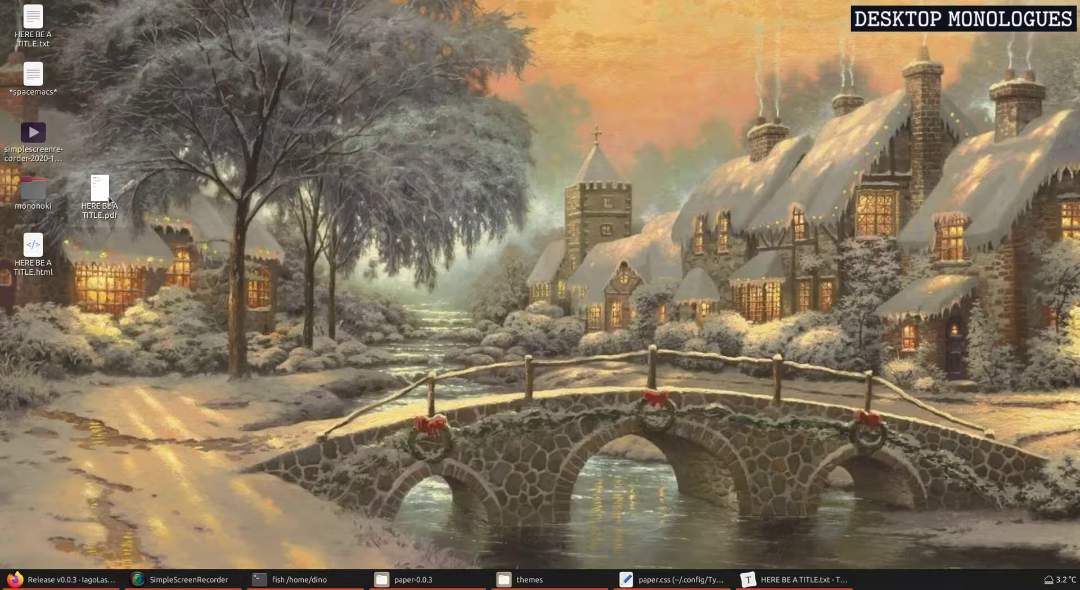
right_click(45, 254)
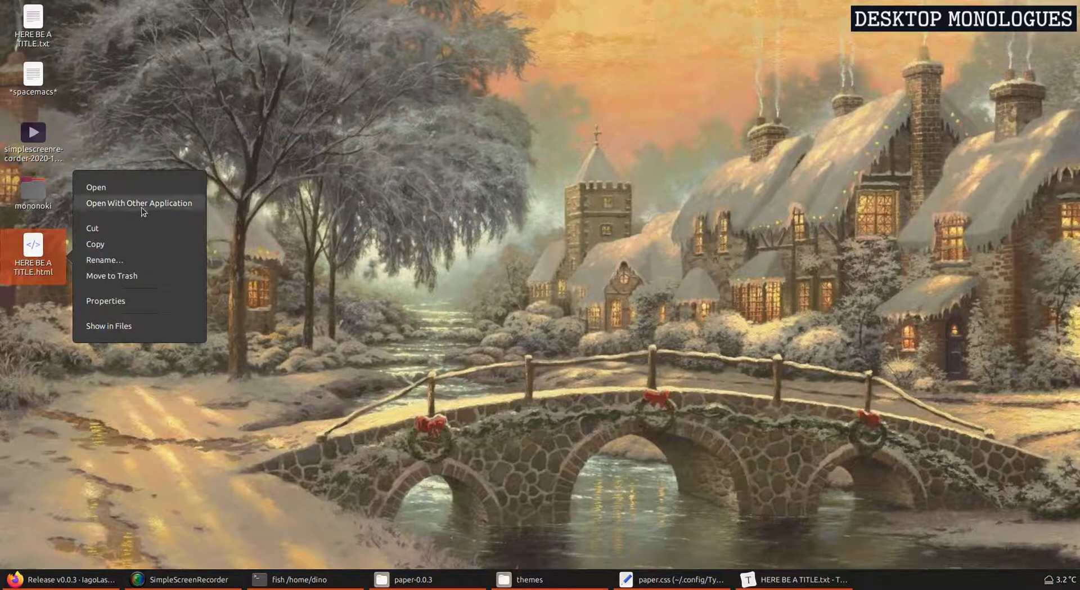
click(145, 189)
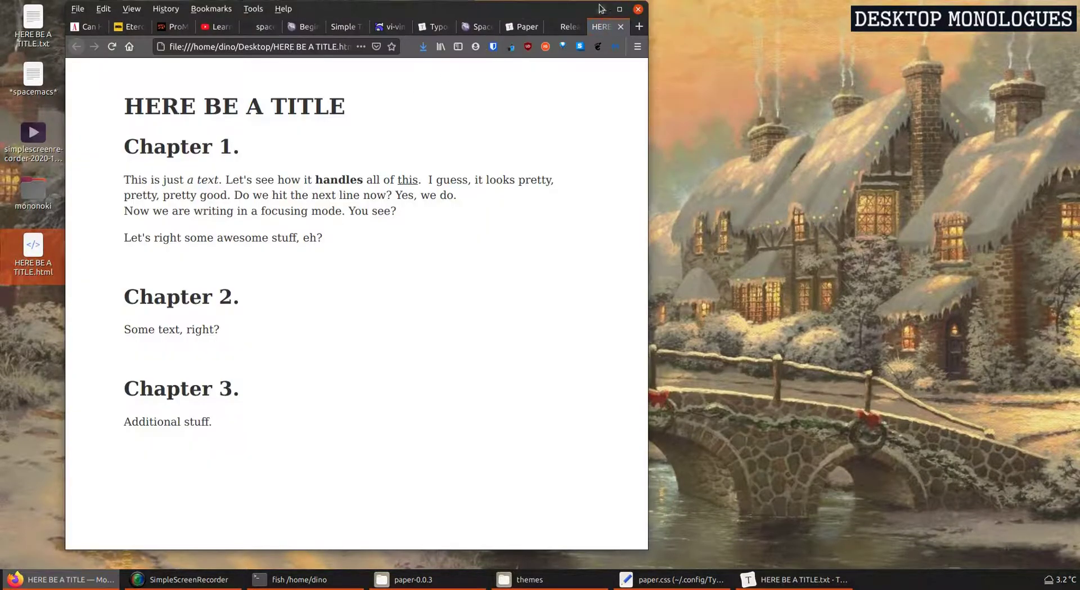
click(620, 9)
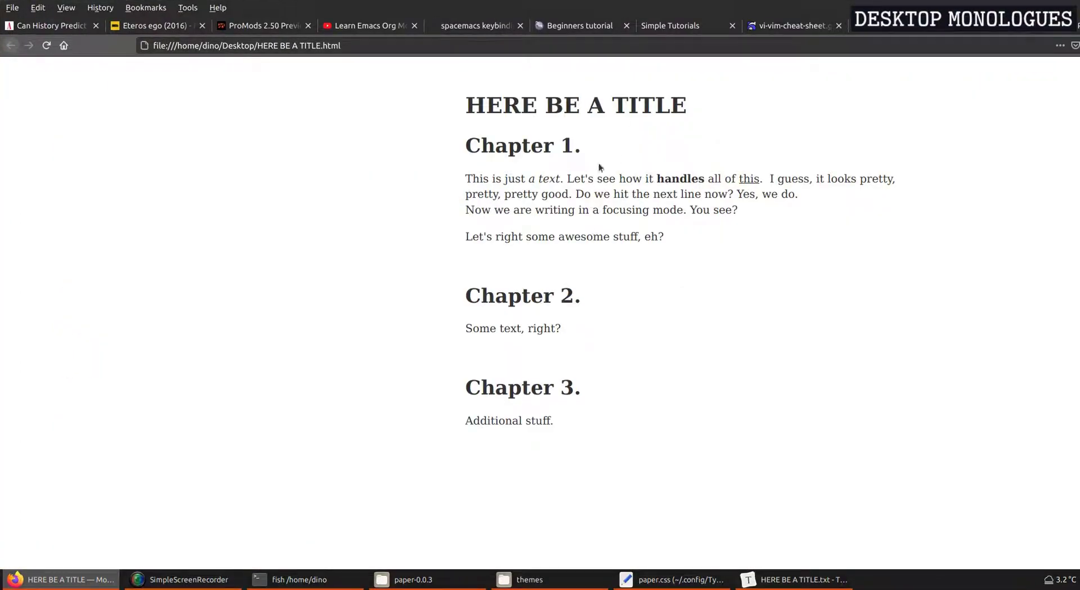
drag(652, 181, 515, 385)
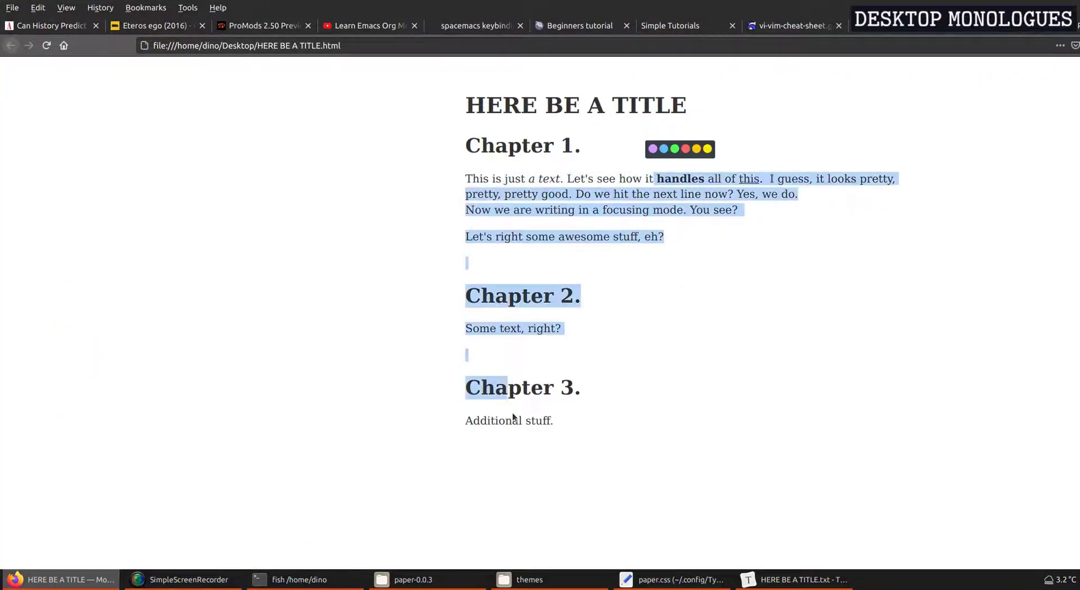
click(515, 384)
drag(491, 106, 754, 427)
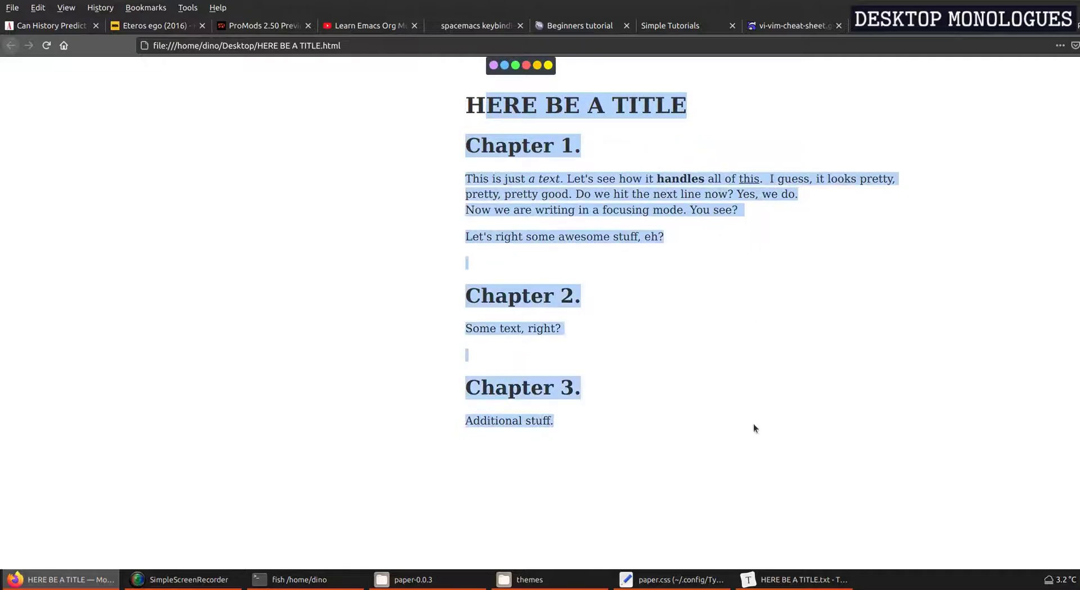
click(632, 326)
key(super+d)
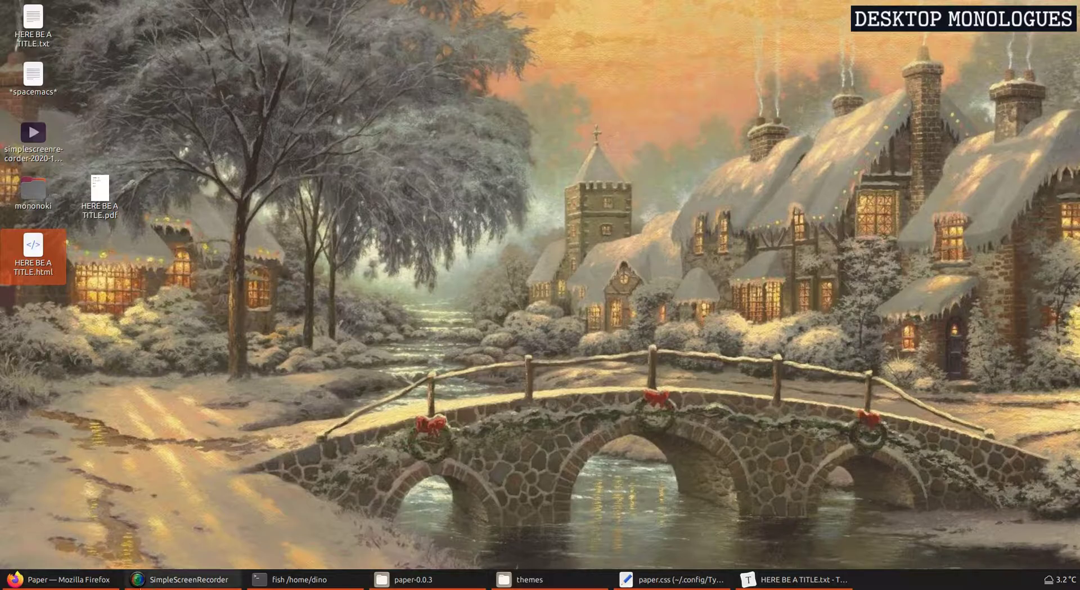
- Switch back to Typora and export the document as HERE BE A TITLE.pdf to the Desktop, replacing the existing file
click(759, 587)
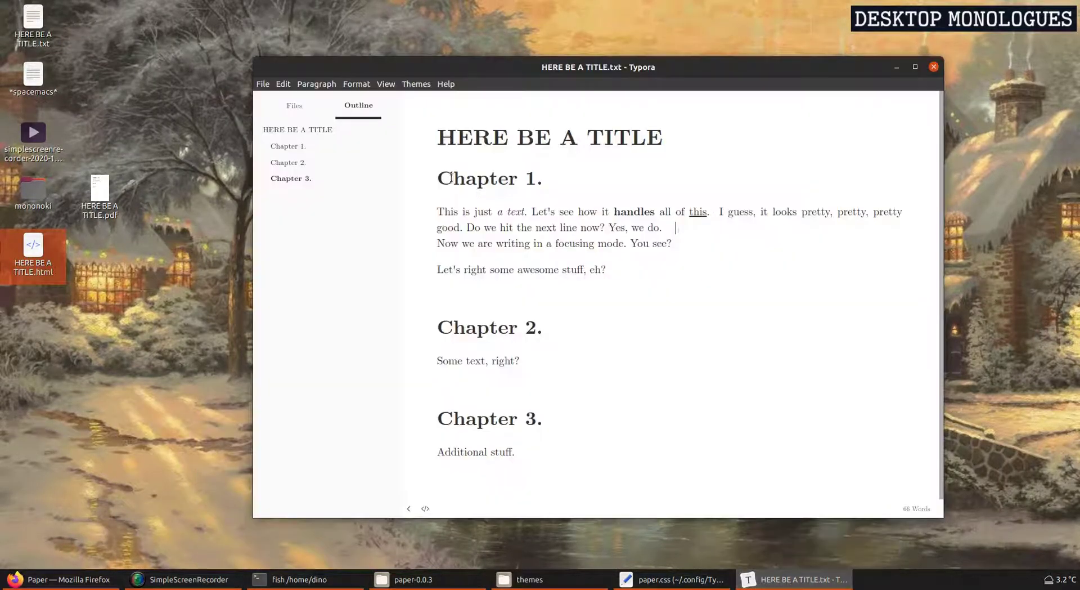
click(265, 85)
mouse_move(303, 293)
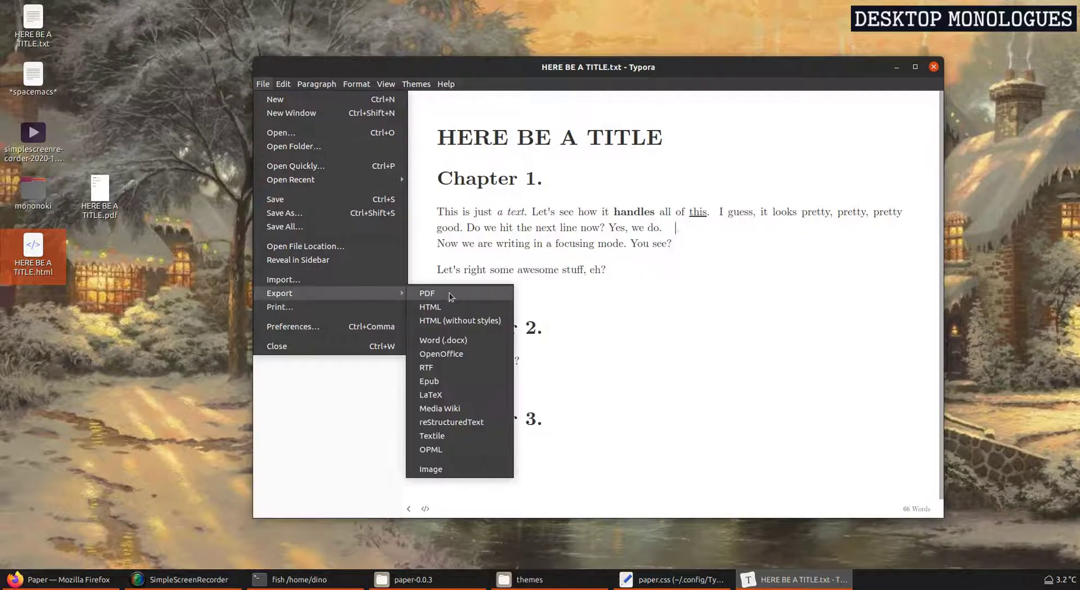
click(459, 293)
click(483, 171)
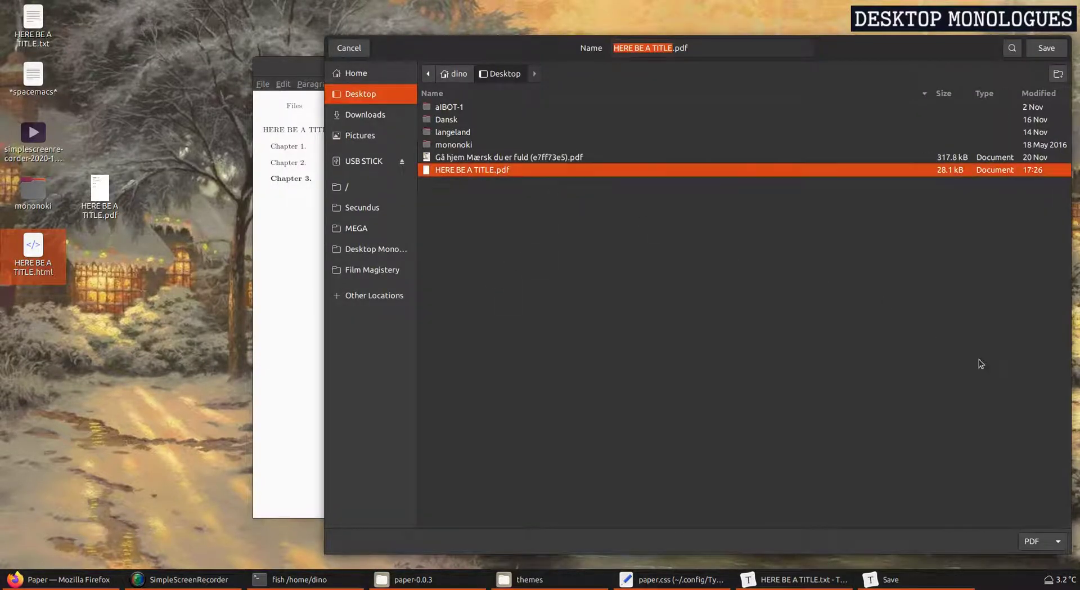
click(1047, 49)
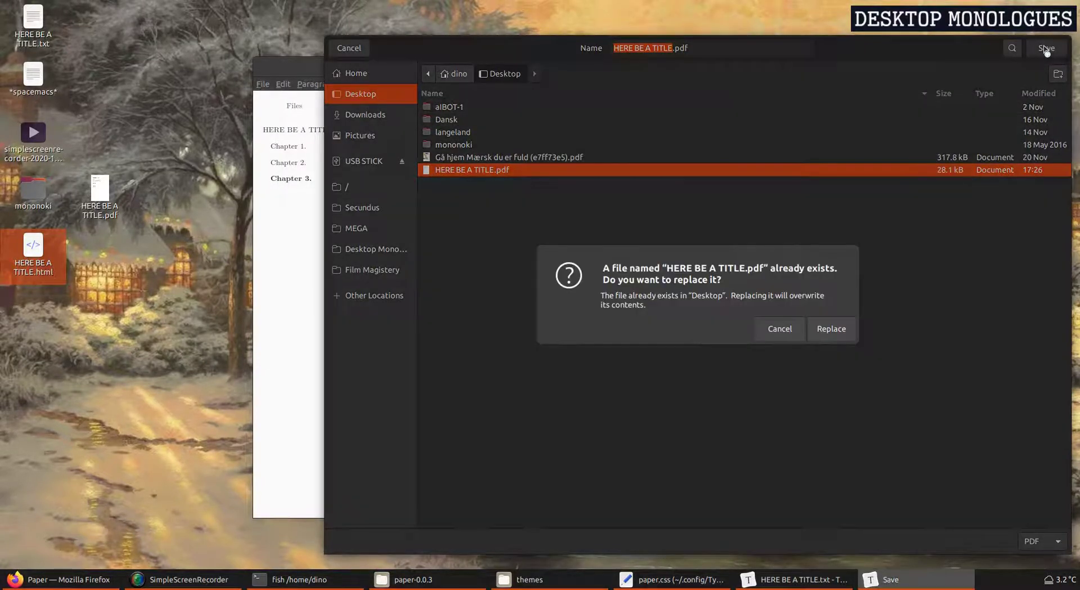
click(832, 331)
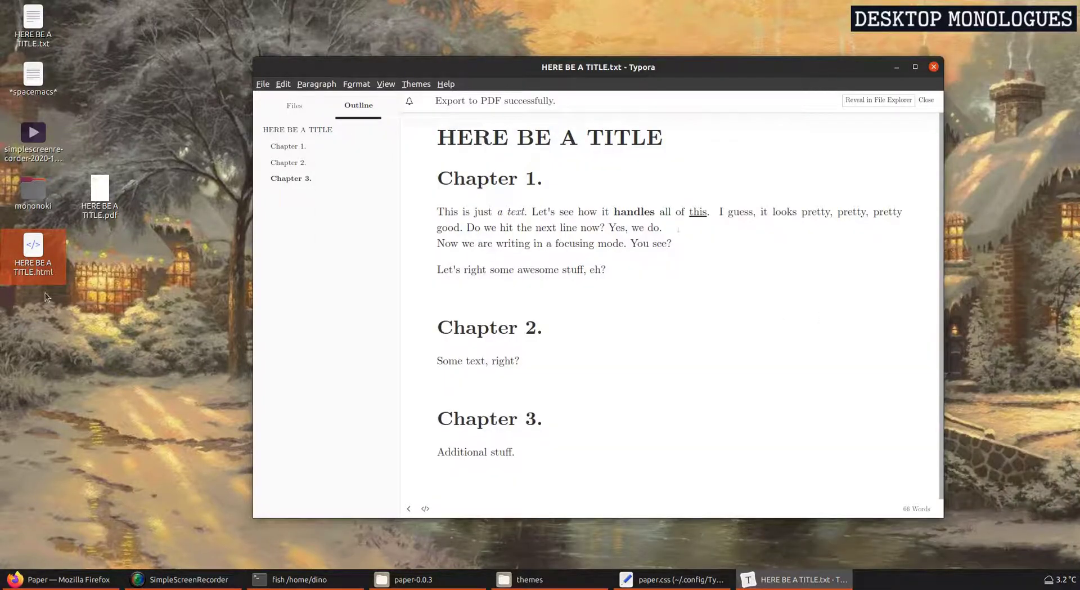
- Open HERE BE A TITLE.pdf from the Desktop in a maximized viewer and enlarge the first page
double_click(99, 194)
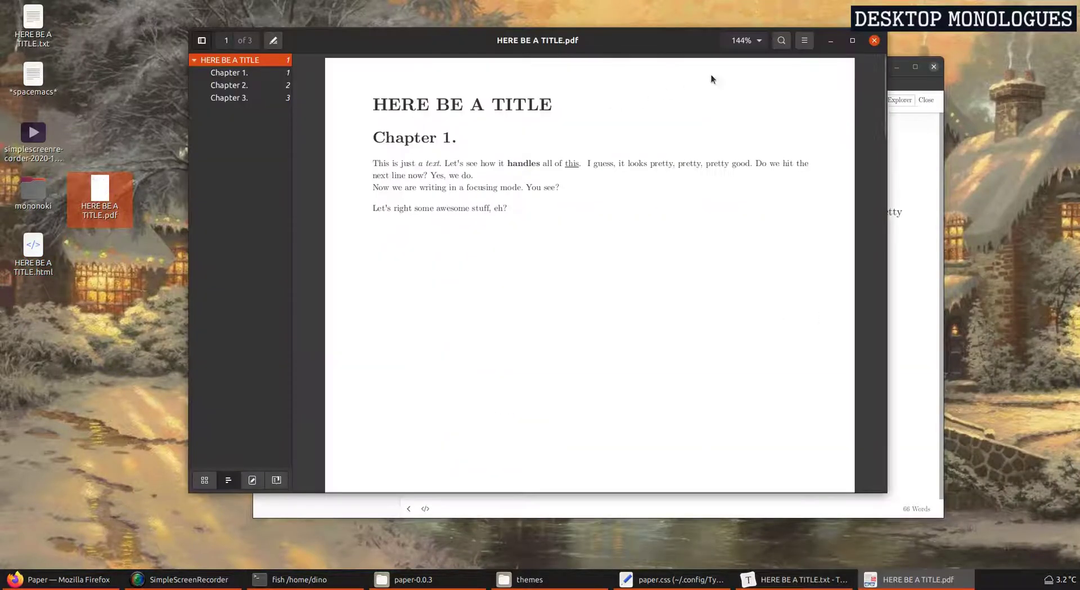
click(852, 40)
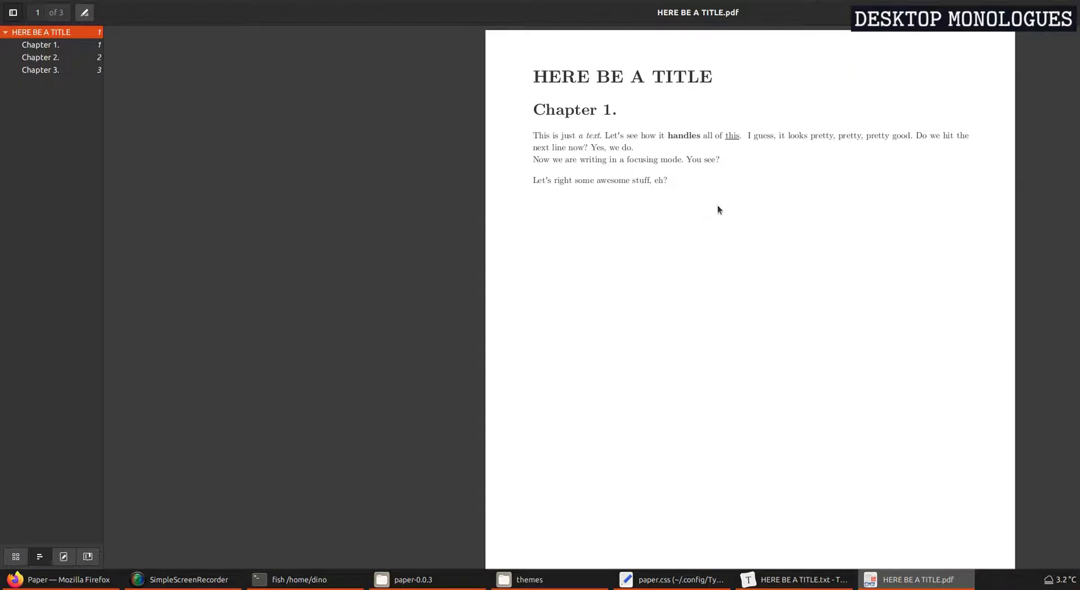
scroll(726, 219, up, 1)
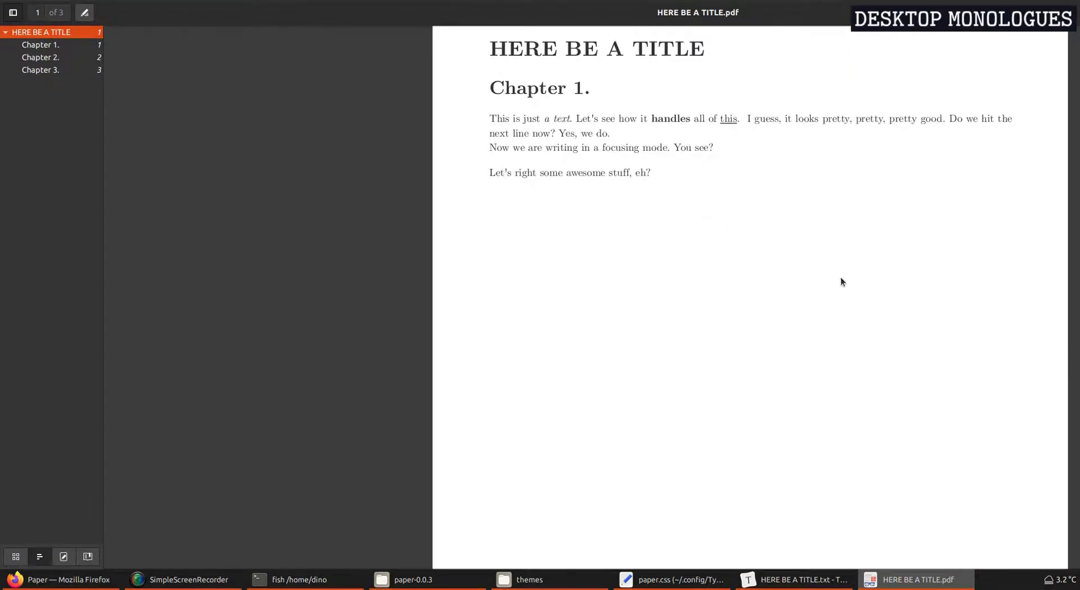
scroll(803, 221, up, 1)
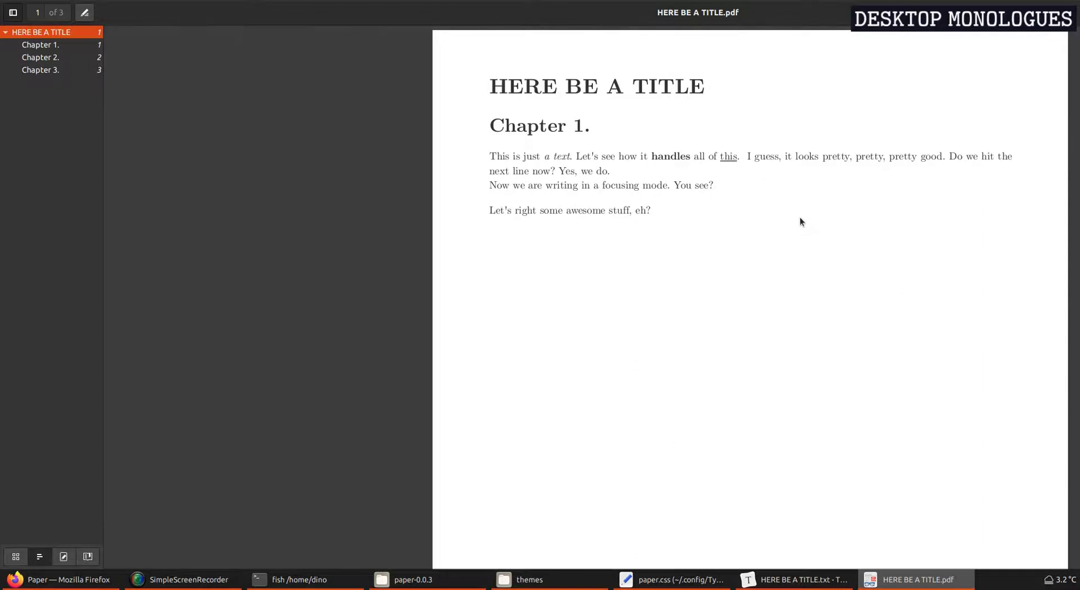
- Examine the PDF's chapters and page breaks through its outline and pages, and close the document
click(46, 59)
click(59, 70)
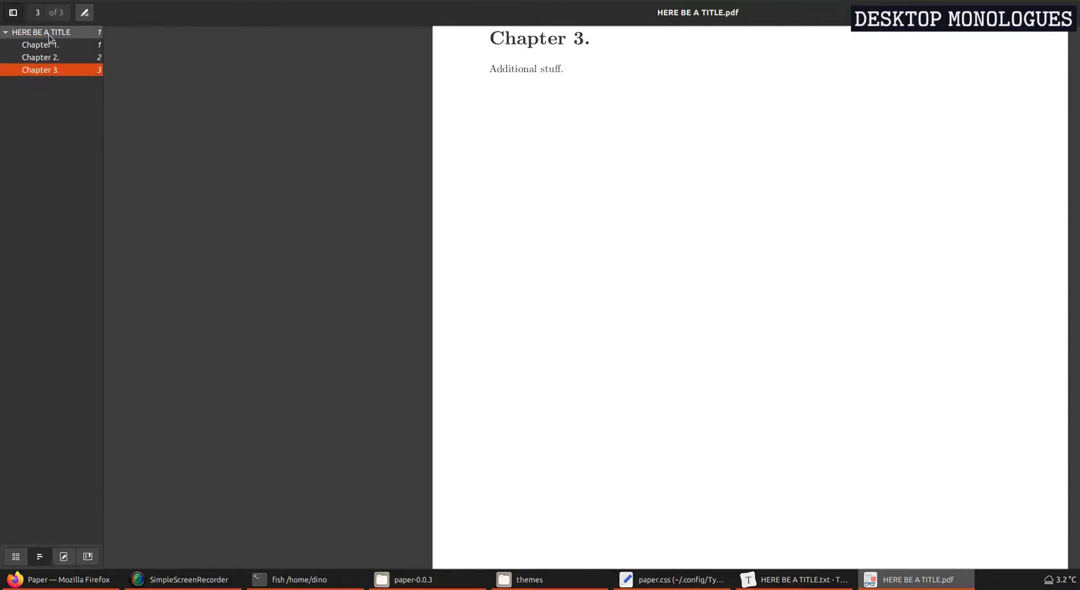
click(46, 45)
scroll(815, 242, up, 2)
scroll(833, 250, down, 10)
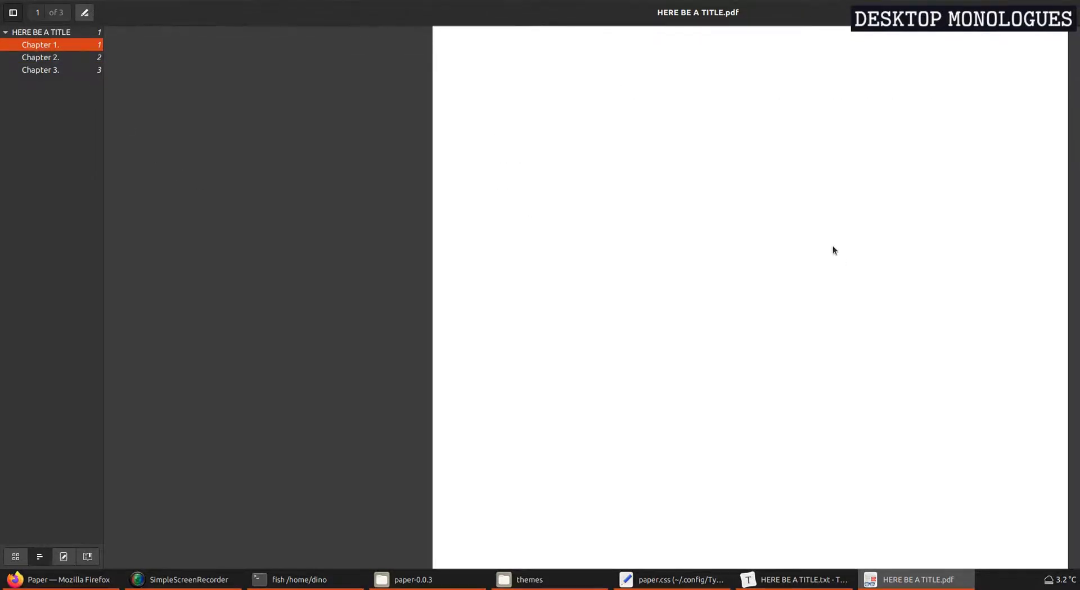
scroll(833, 250, up, 3)
scroll(833, 248, up, 3)
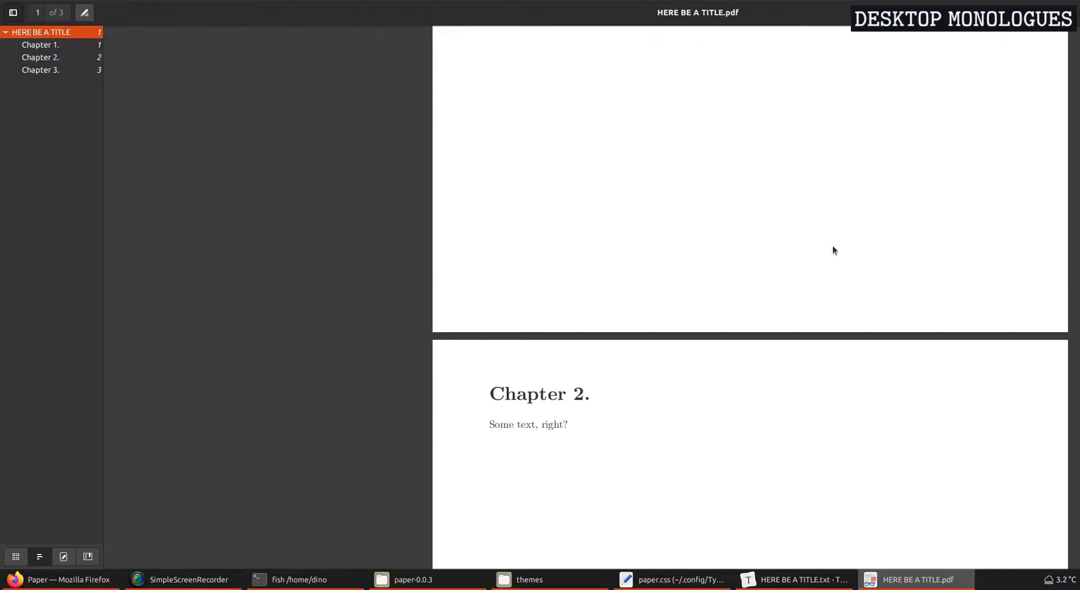
scroll(833, 248, down, 15)
scroll(832, 248, up, 15)
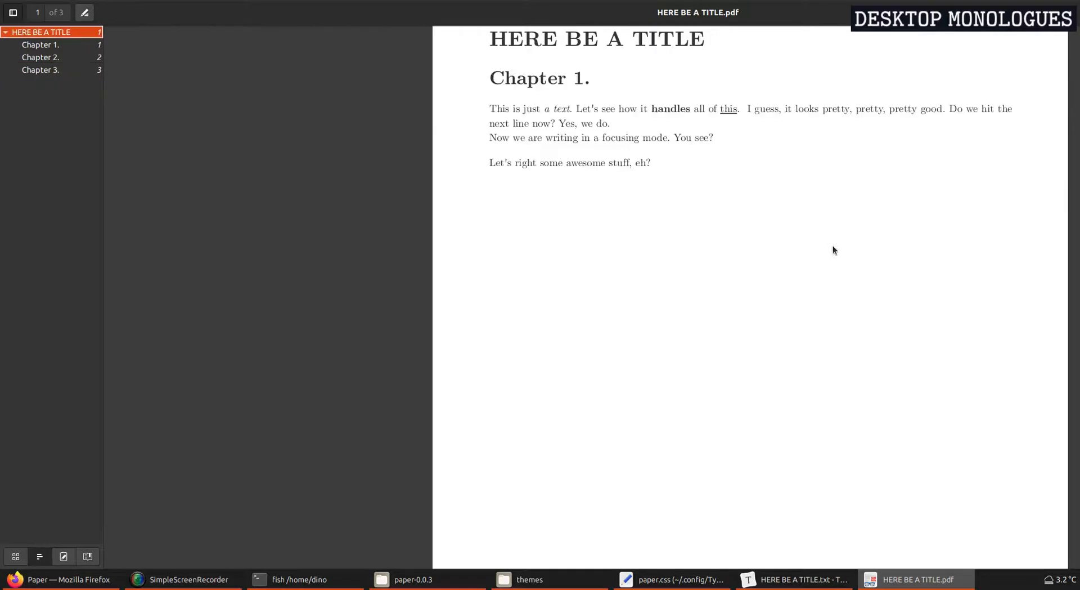
scroll(830, 180, up, 2)
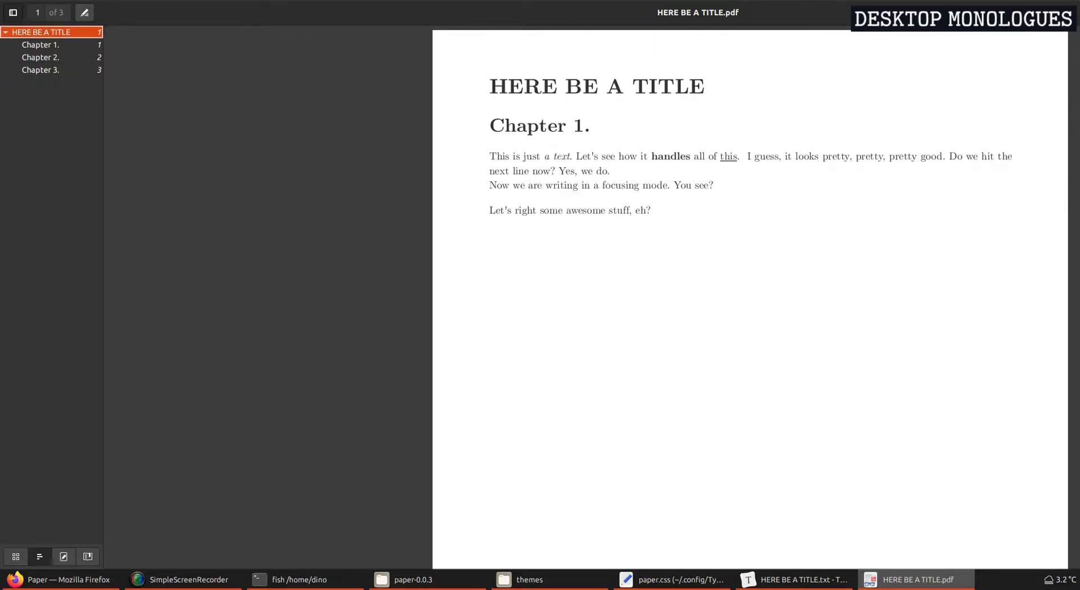
key(ctrl+w)
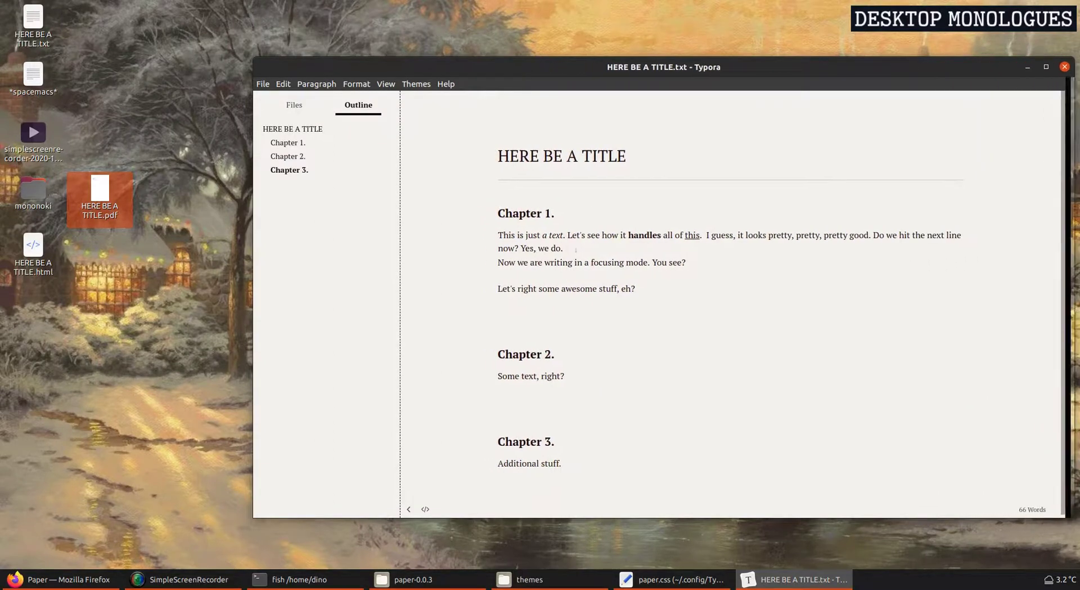
- Narrow the Typora window and export the restyled document as HERE BE A TITLE.pdf to the Desktop, replacing the existing file
drag(1065, 260, 925, 260)
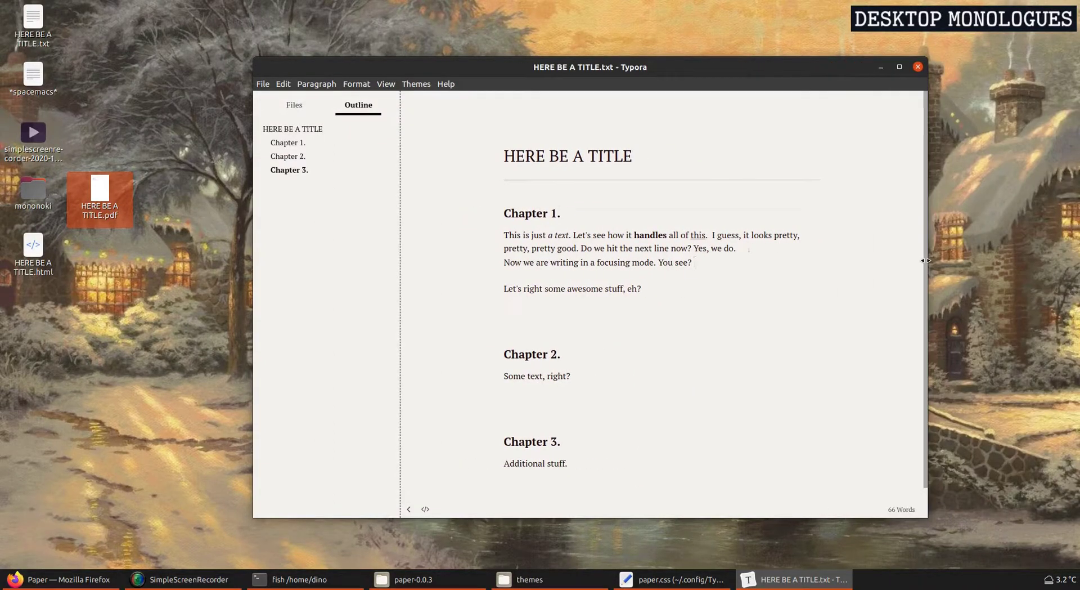
click(264, 84)
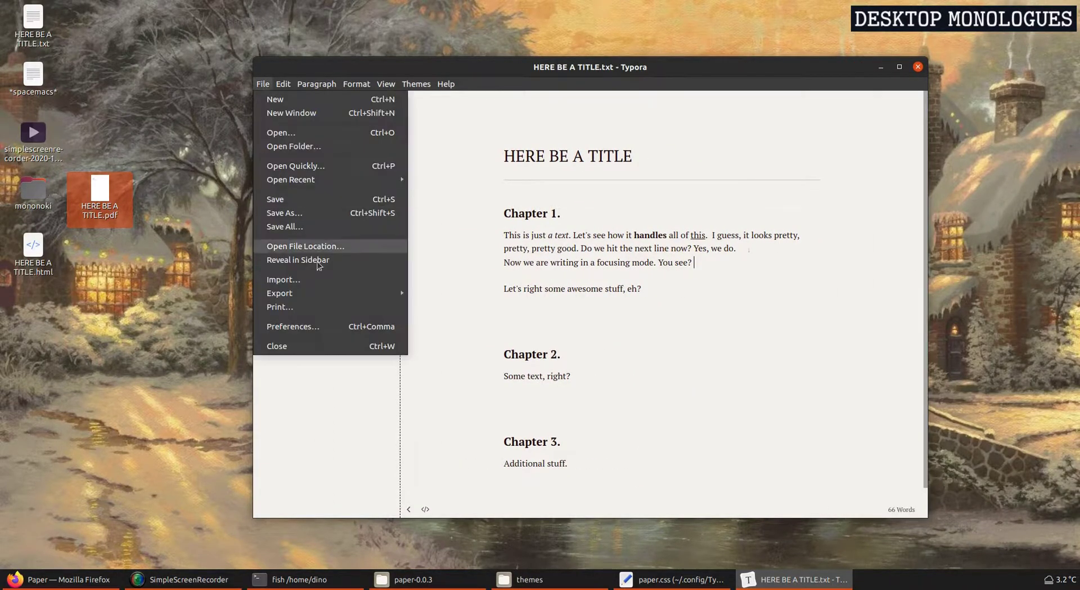
mouse_move(393, 293)
click(440, 292)
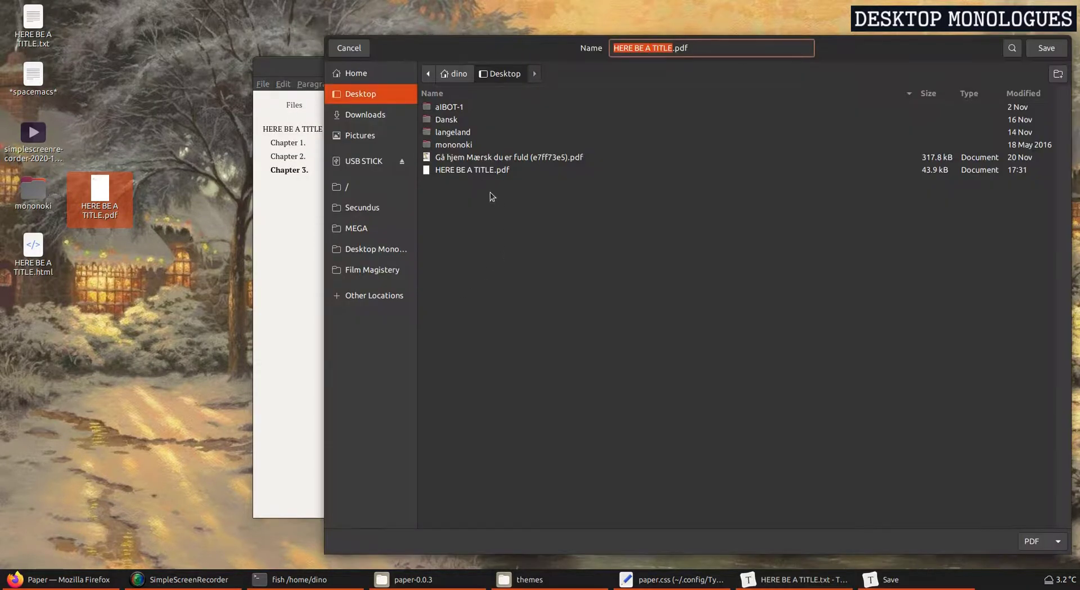
click(1038, 54)
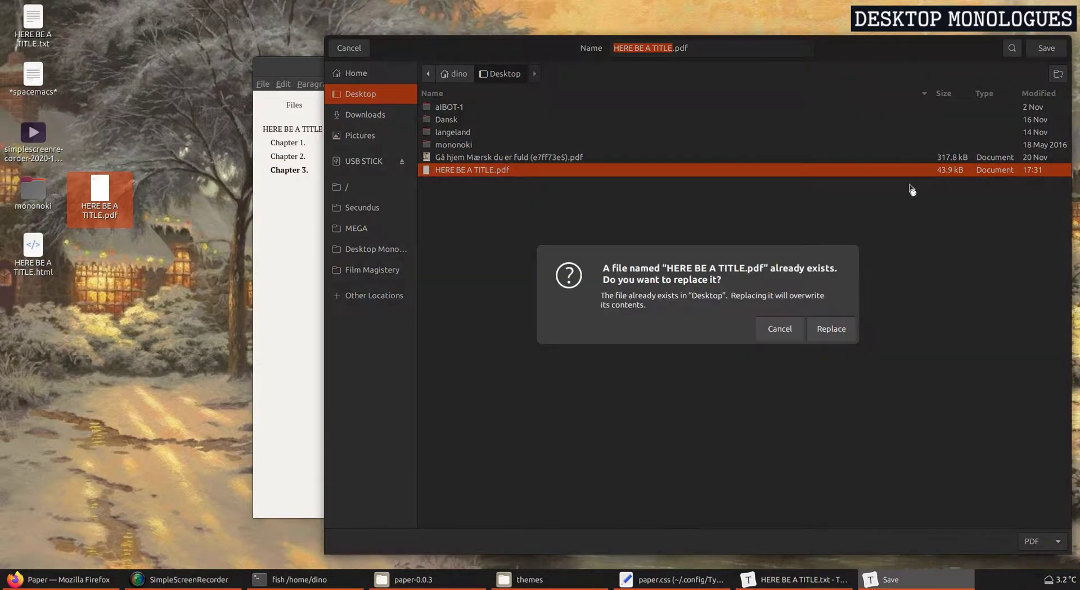
click(830, 328)
- Open the newly exported HERE BE A TITLE.pdf from the Desktop
double_click(113, 187)
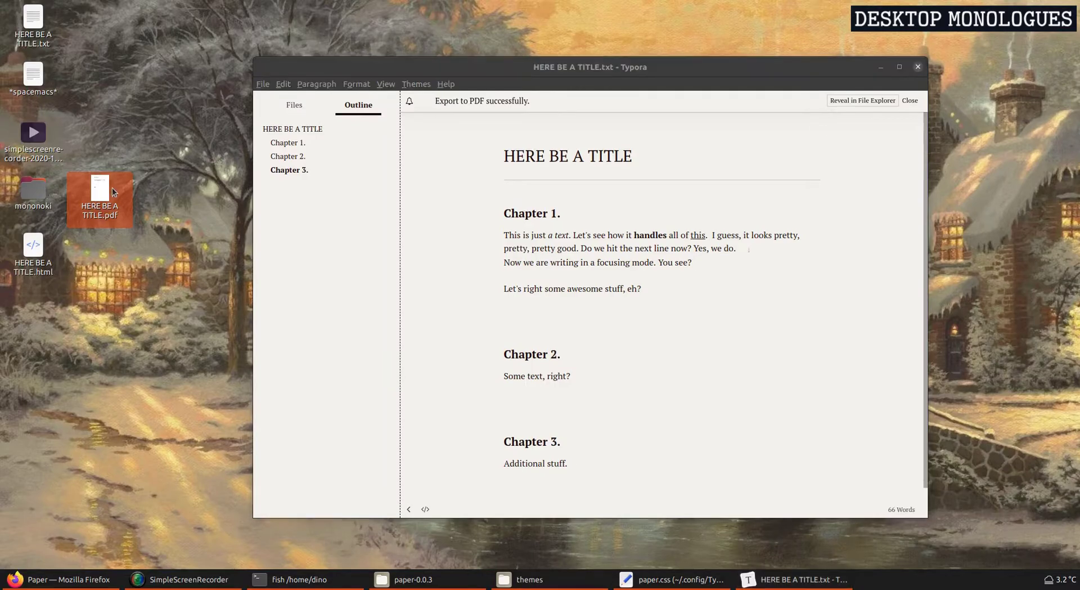